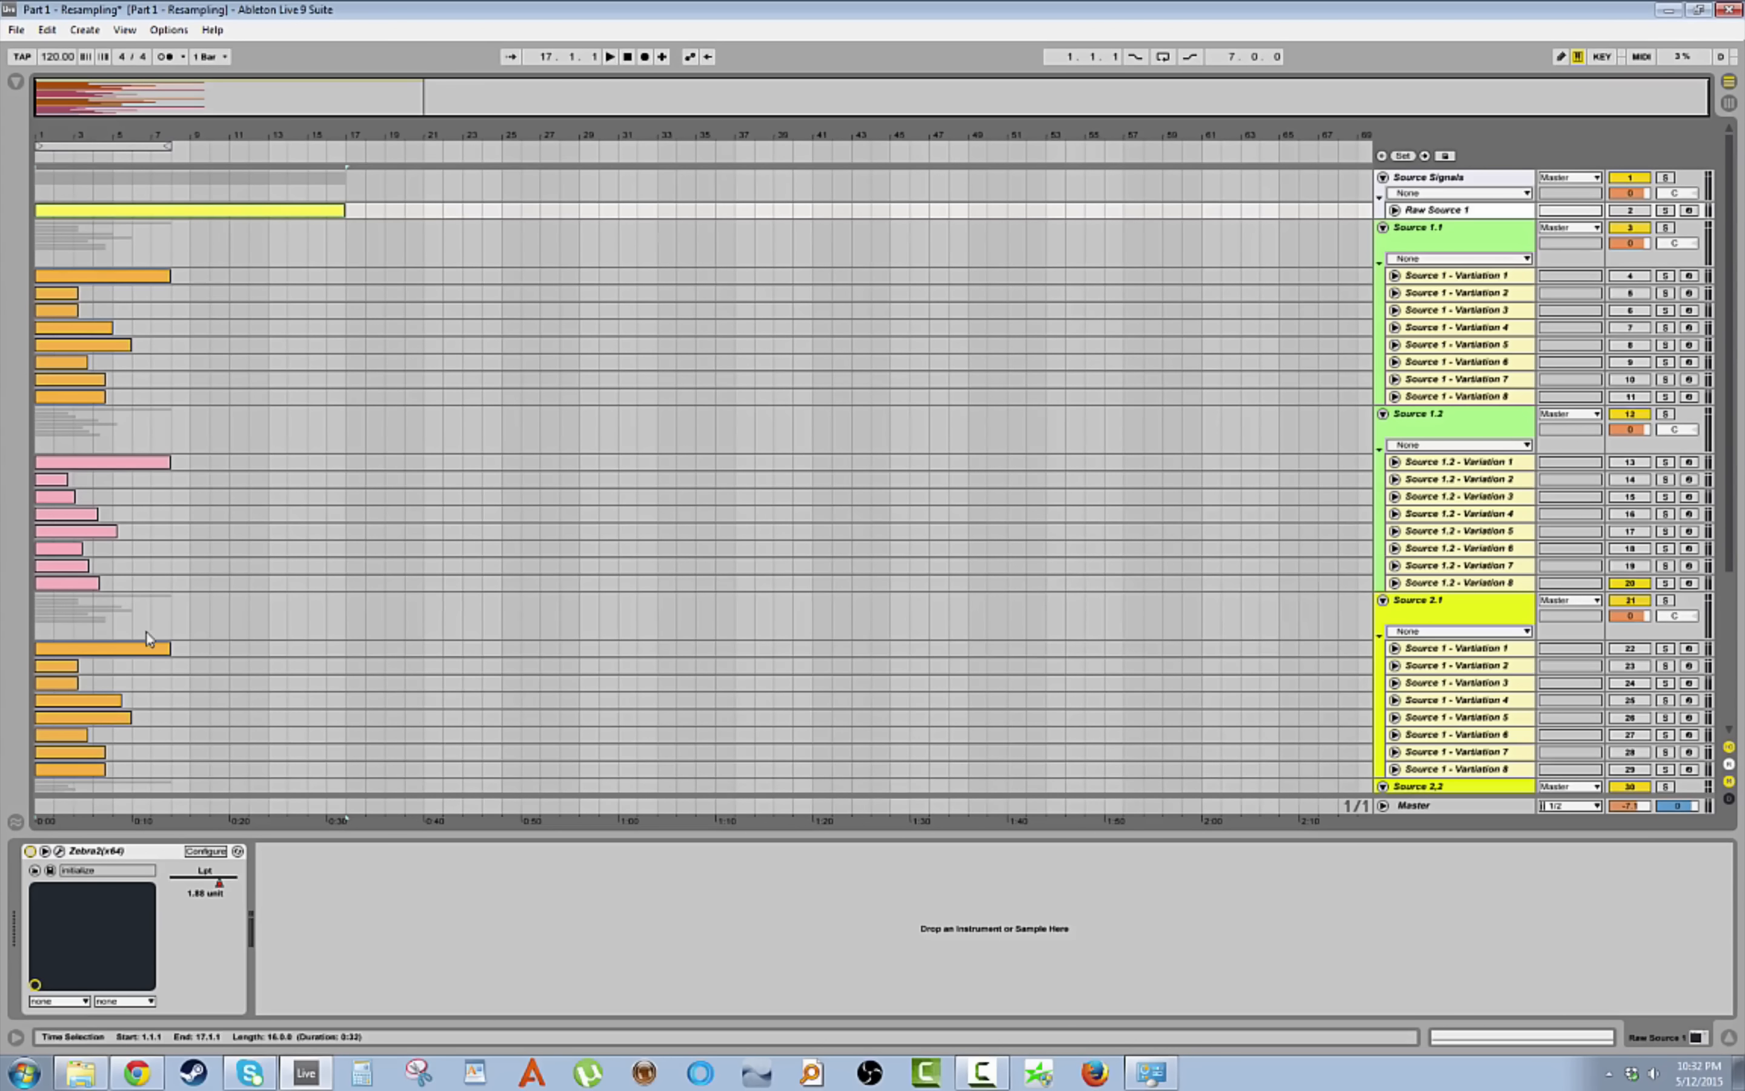
Open the Zebra2 synth on the Raw Source 1 track to view its Synthesis page, and close its window.
{"action": "left_click", "coordinate": [60, 851]}
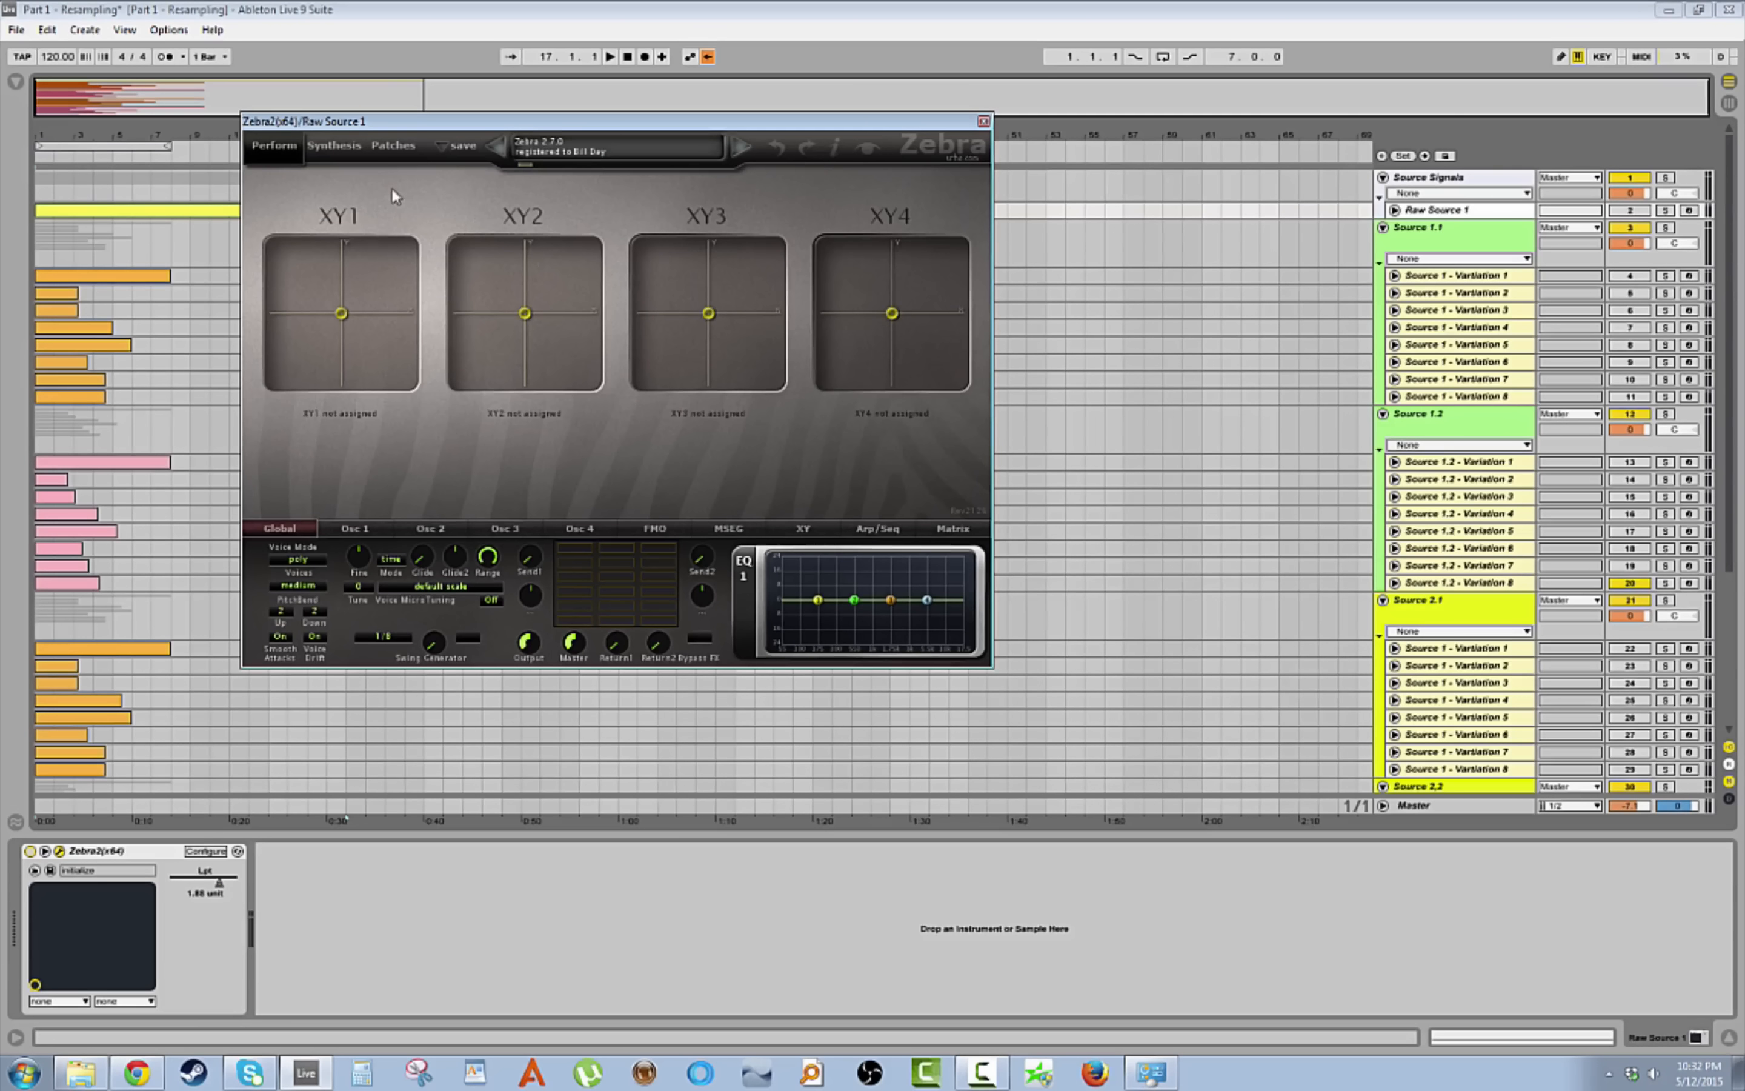
{"action": "left_click", "coordinate": [333, 145]}
{"action": "left_click", "coordinate": [706, 57]}
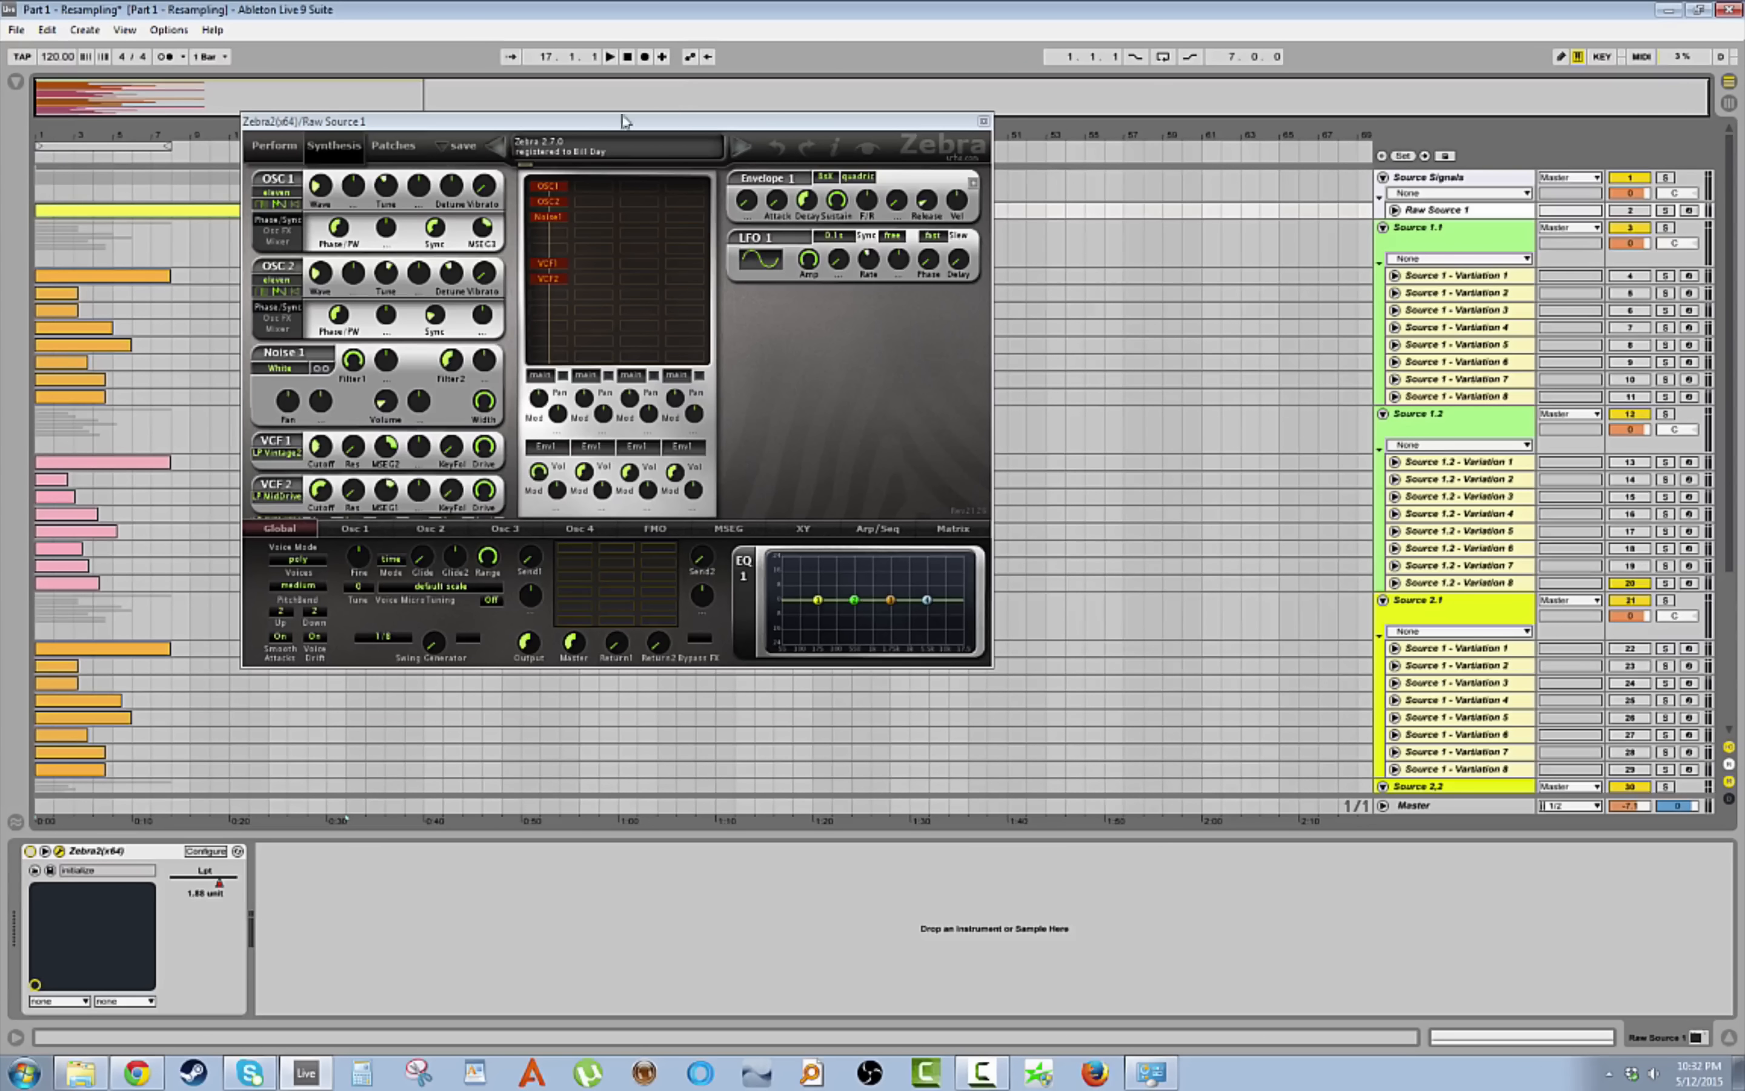
{"action": "left_click_drag", "start_coordinate": [286, 128], "coordinate": [467, 154]}
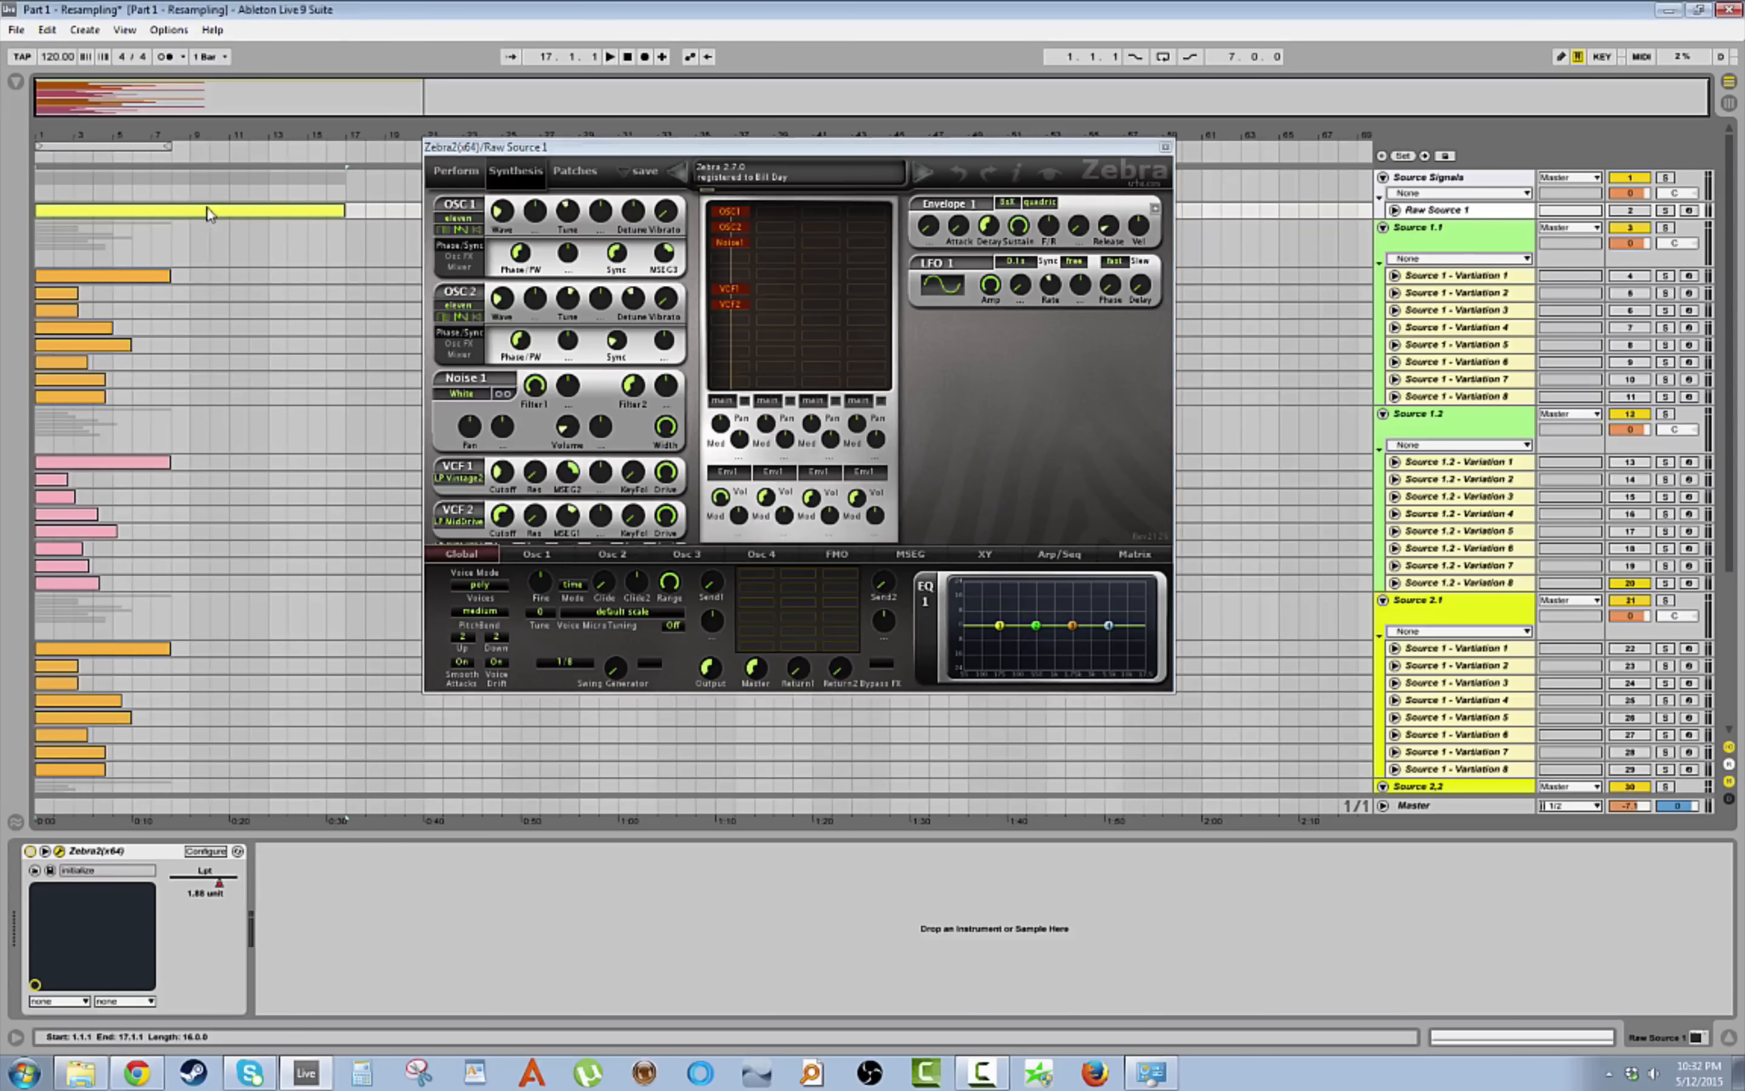
{"action": "left_click_drag", "start_coordinate": [69, 135], "coordinate": [68, 230]}
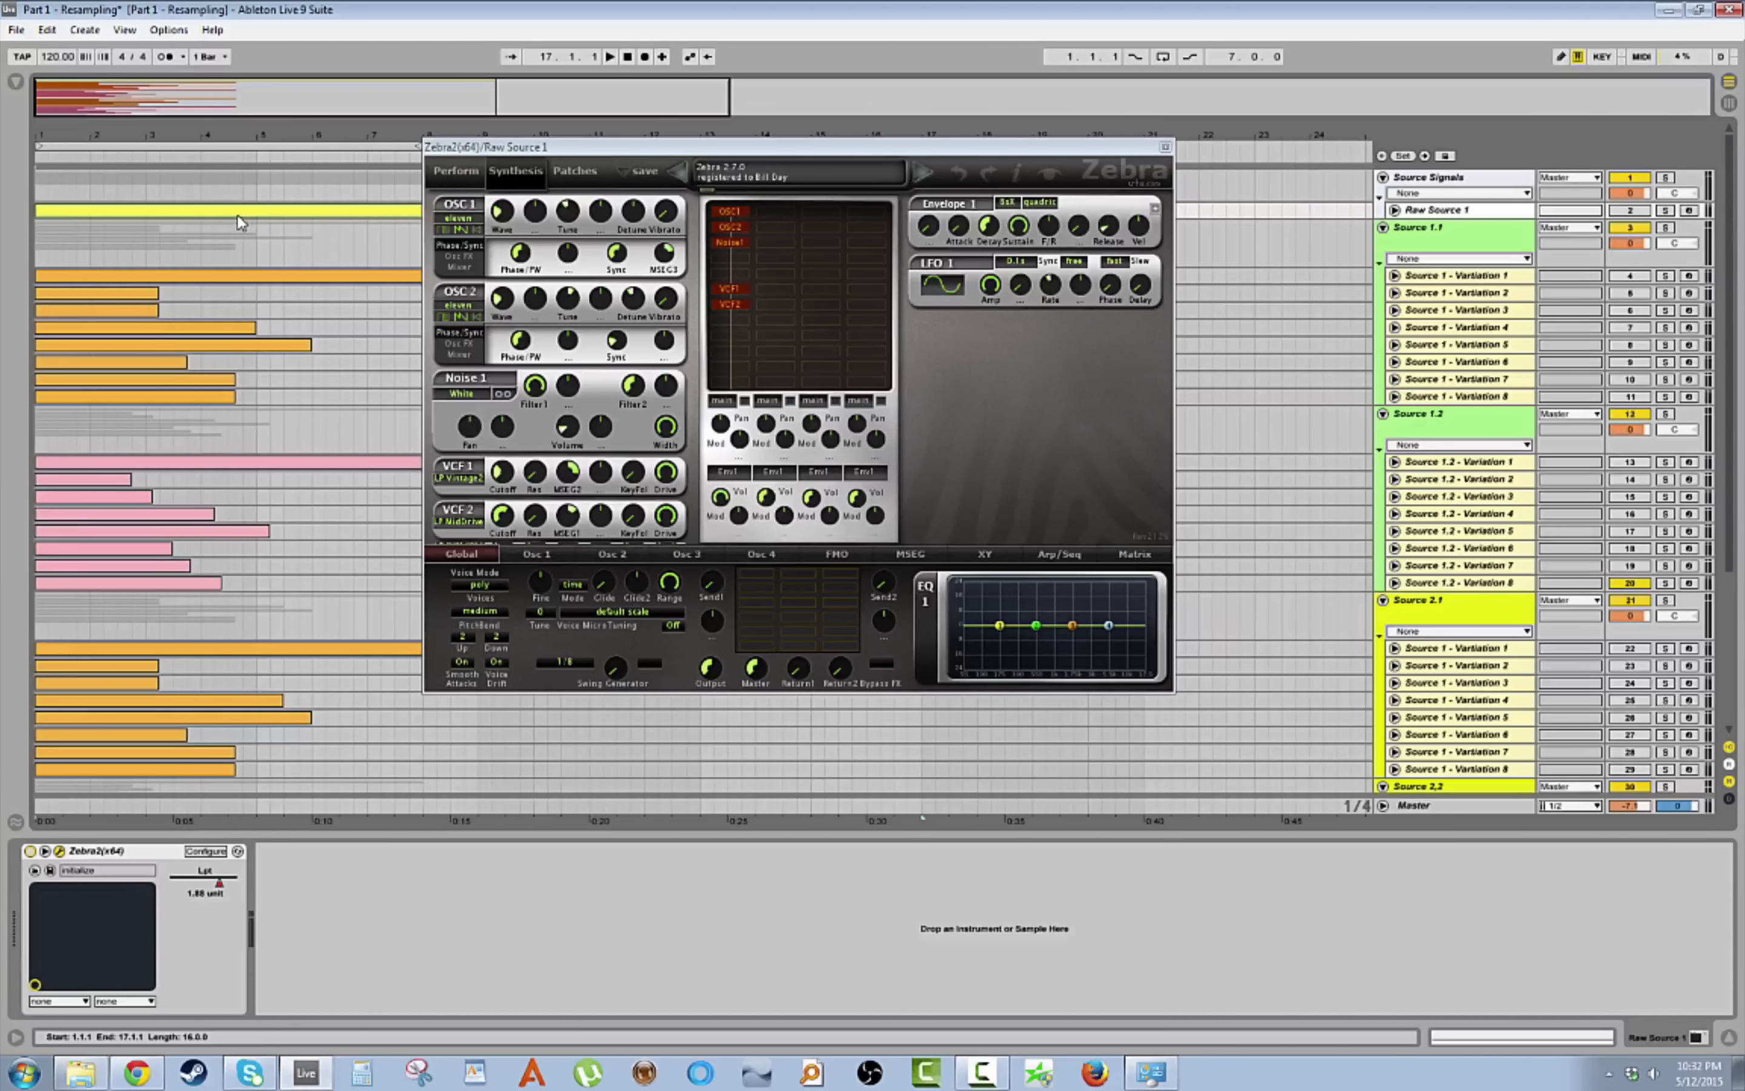
{"action": "left_click_drag", "start_coordinate": [510, 150], "coordinate": [567, 401]}
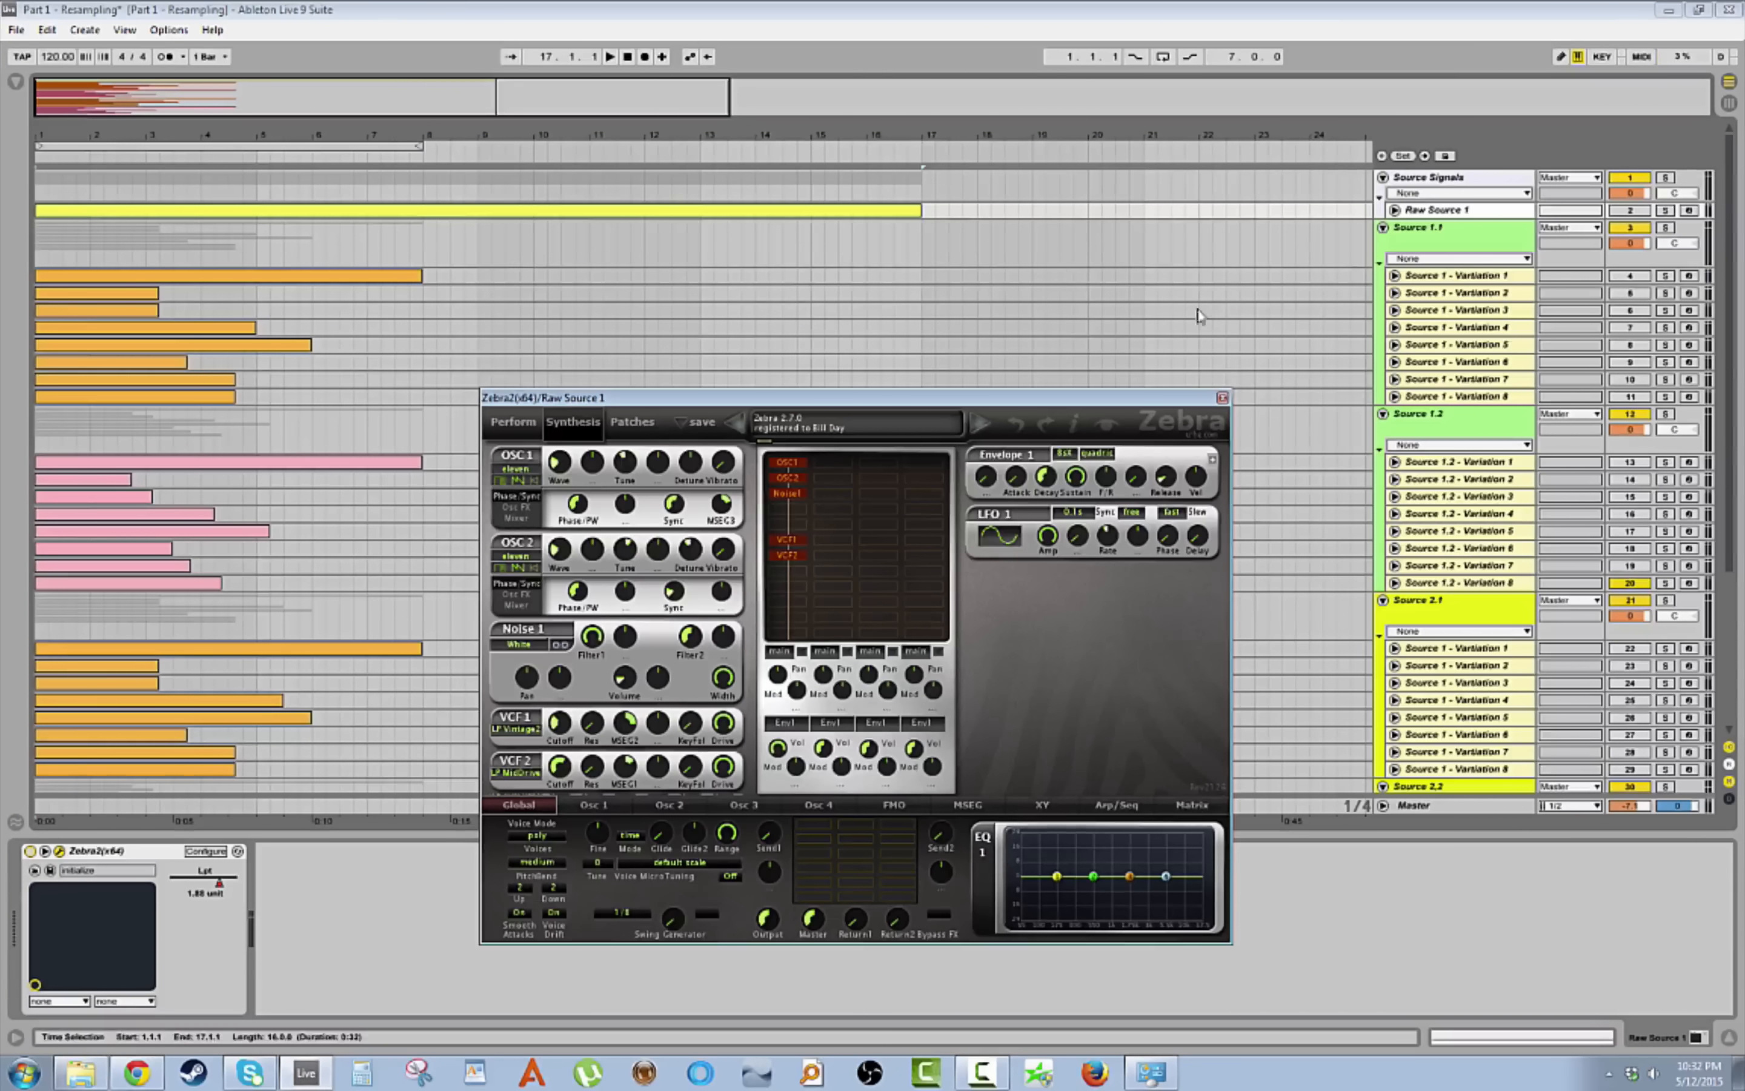
{"action": "left_click", "coordinate": [1223, 397]}
Look over the source and variation track groups, and unfold the Raw Source 1 track to show its Lpt automation.
{"action": "scroll", "coordinate": [1184, 397], "scroll_direction": "down", "scroll_amount": 5}
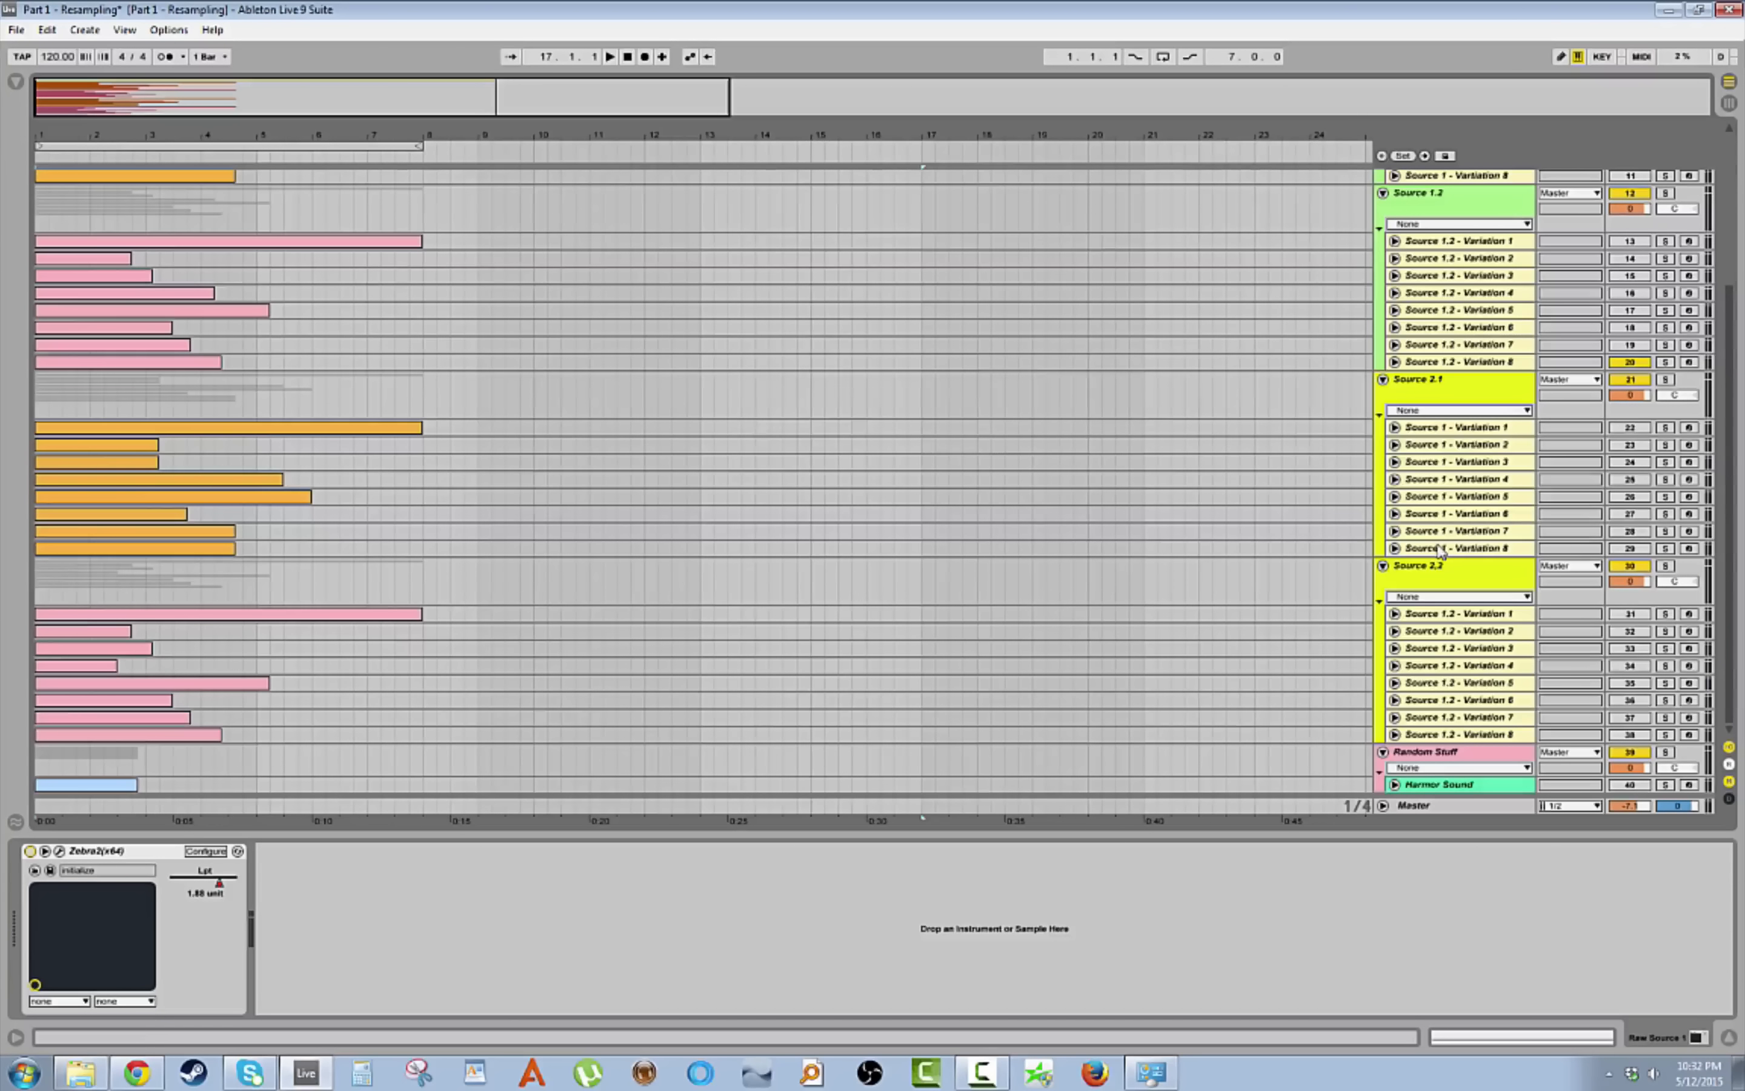
{"action": "scroll", "coordinate": [1307, 512], "scroll_direction": "up", "scroll_amount": 5}
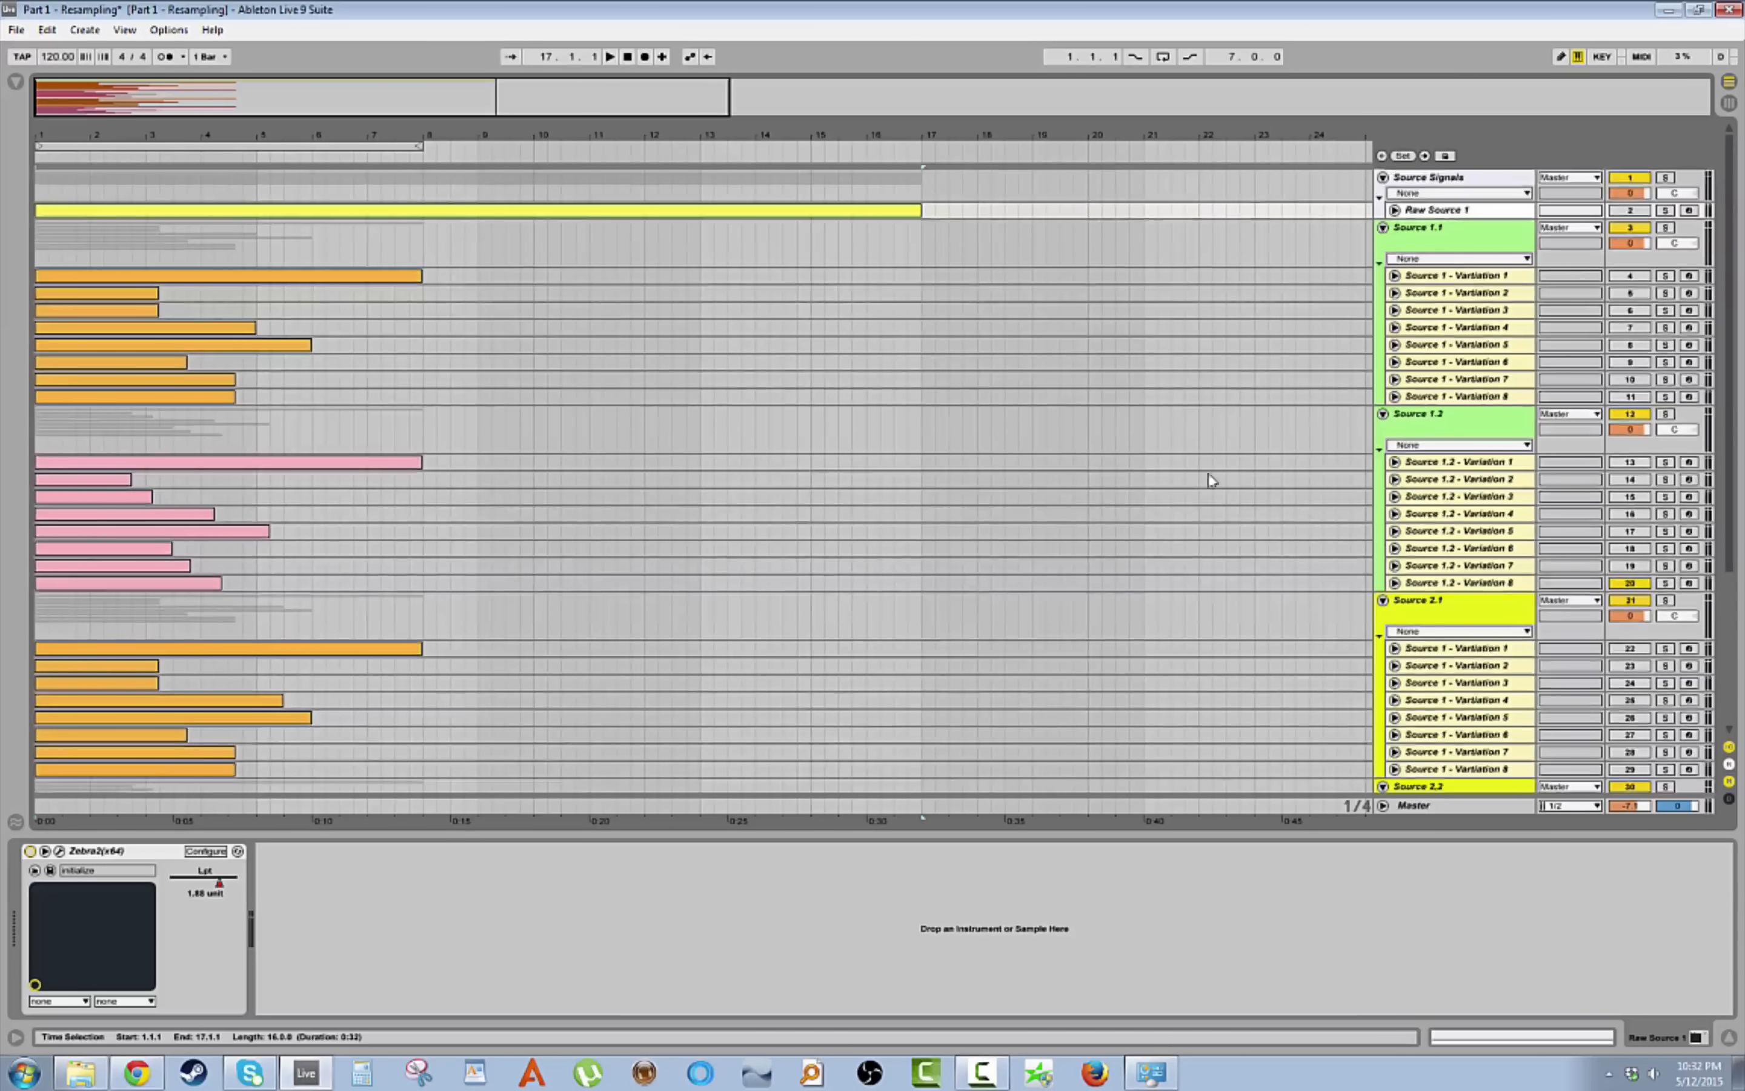
{"action": "scroll", "coordinate": [981, 447], "scroll_direction": "down", "scroll_amount": 3}
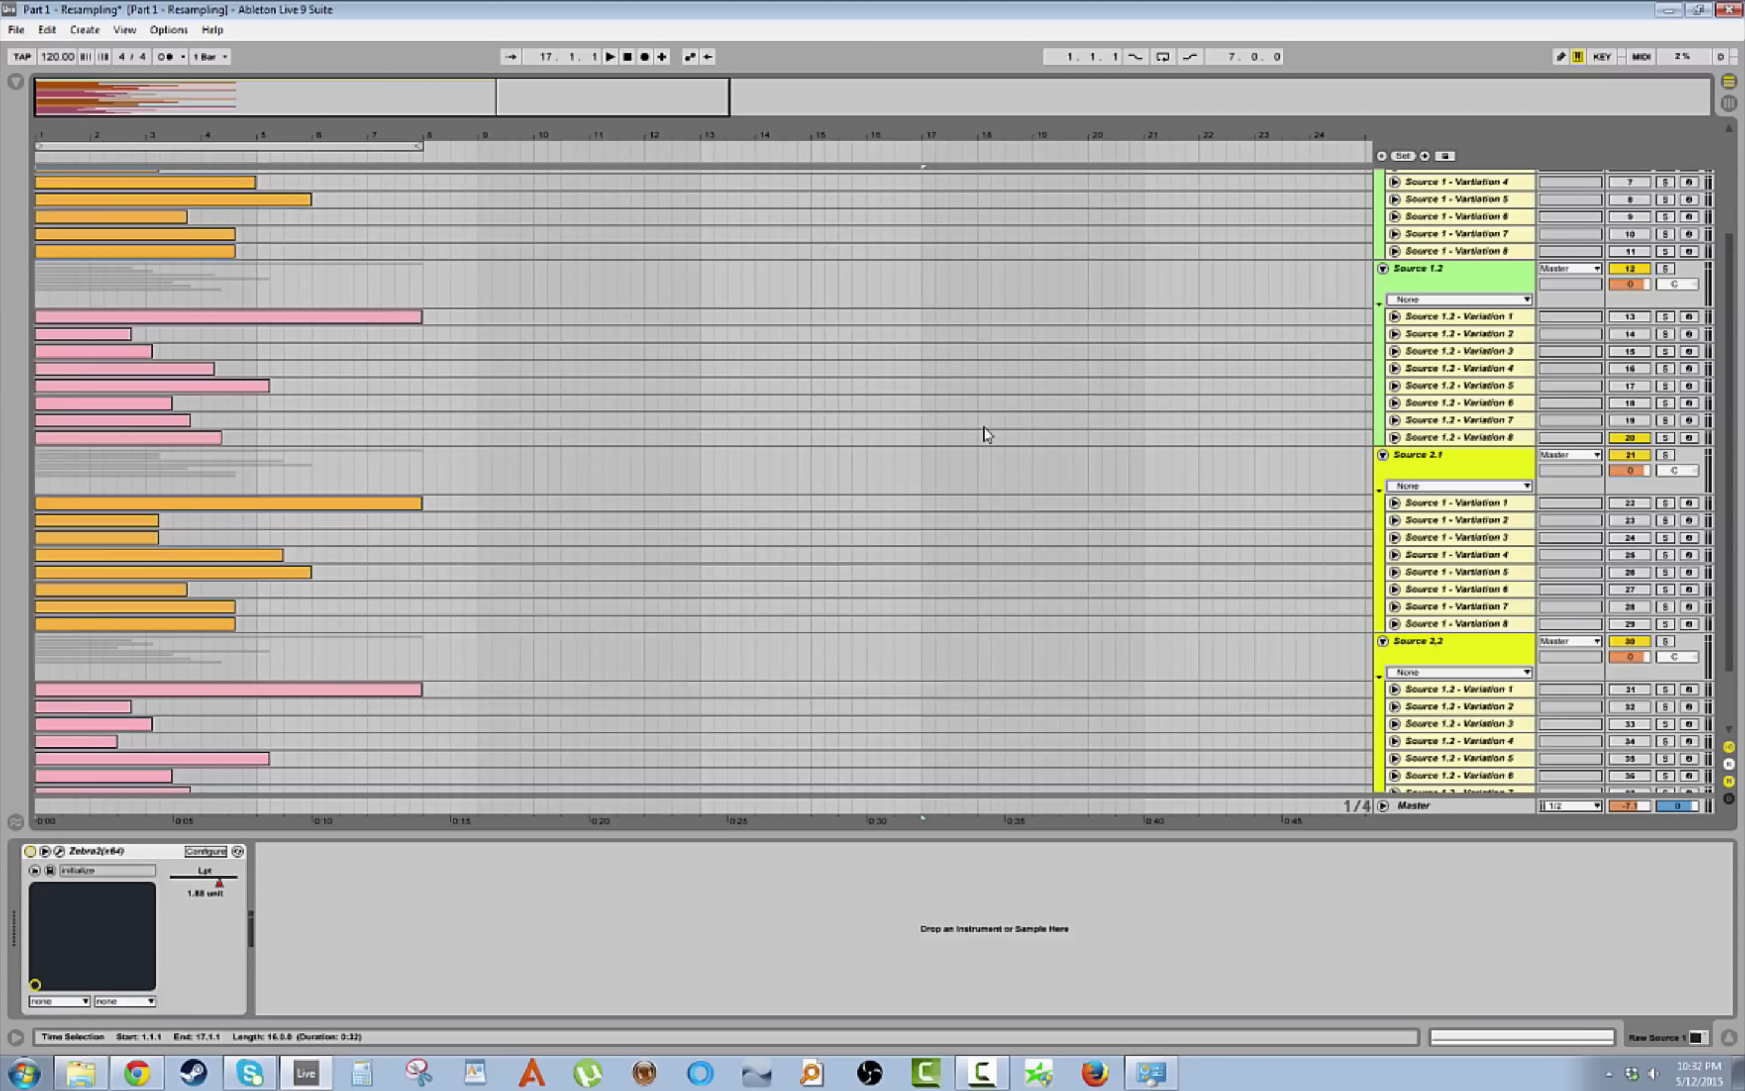
{"action": "scroll", "coordinate": [800, 454], "scroll_direction": "up", "scroll_amount": 3}
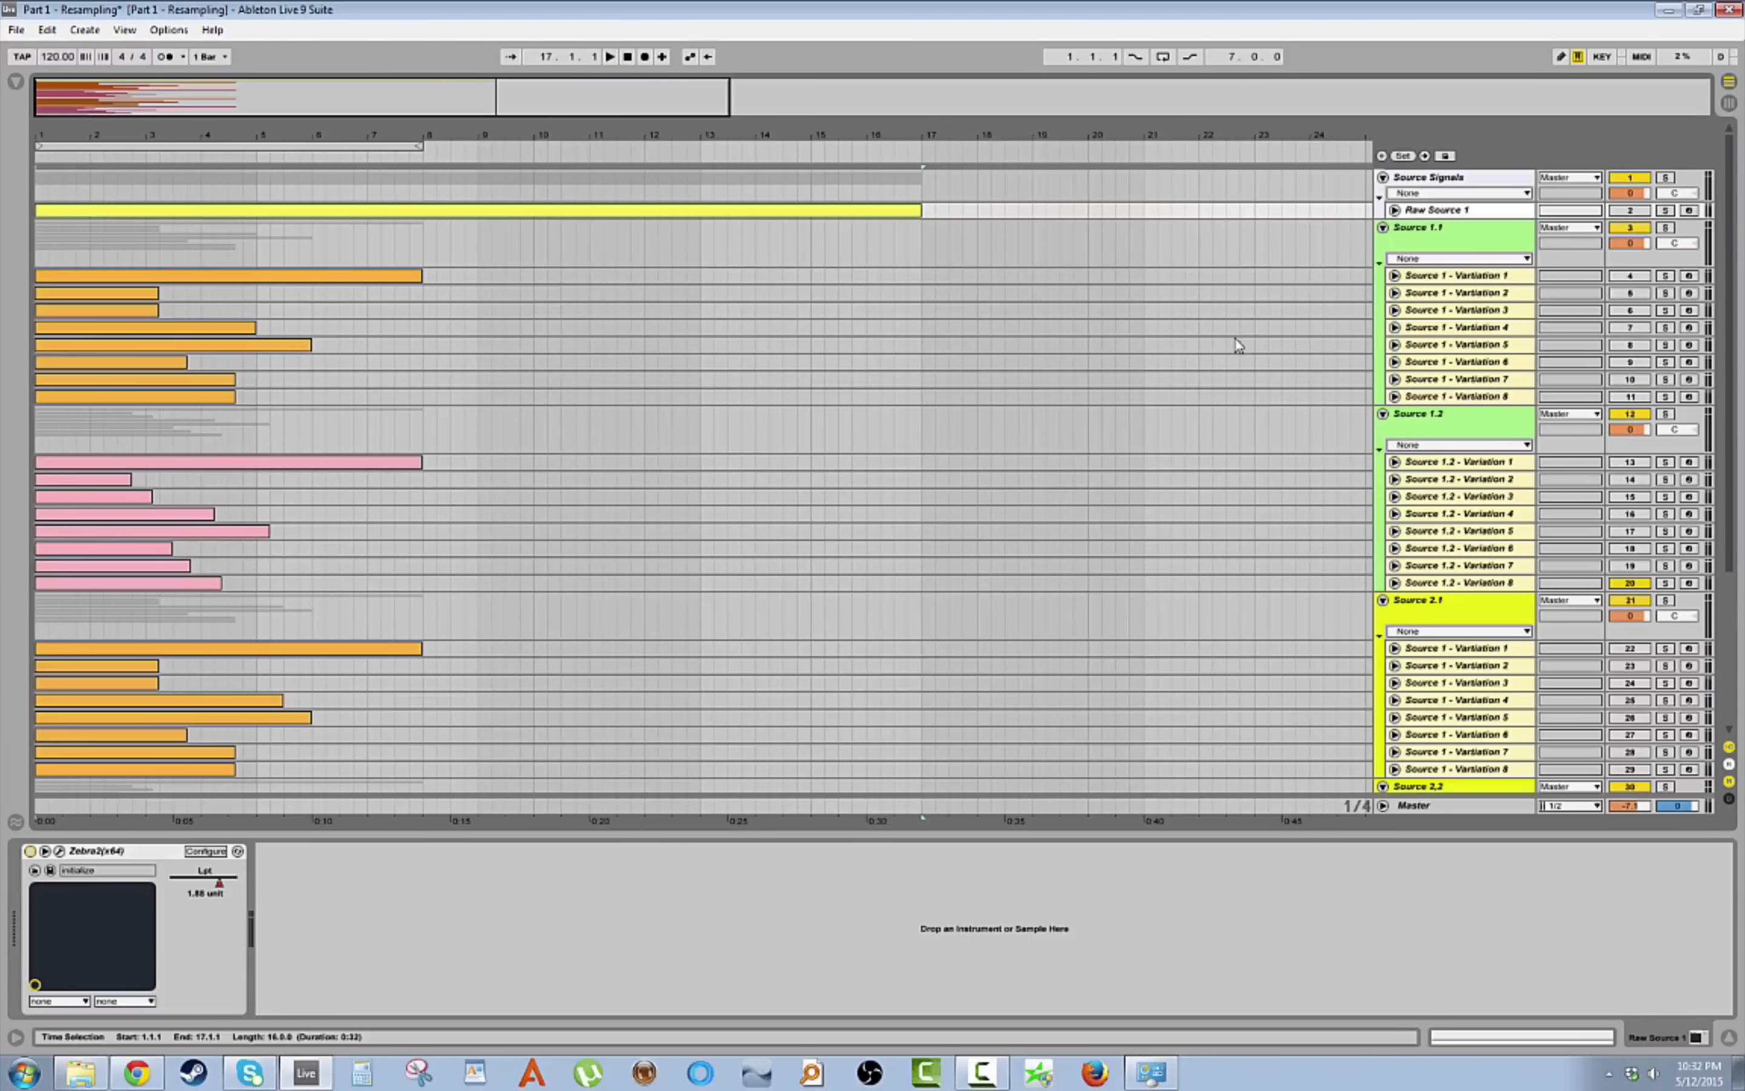
{"action": "left_click", "coordinate": [1395, 210]}
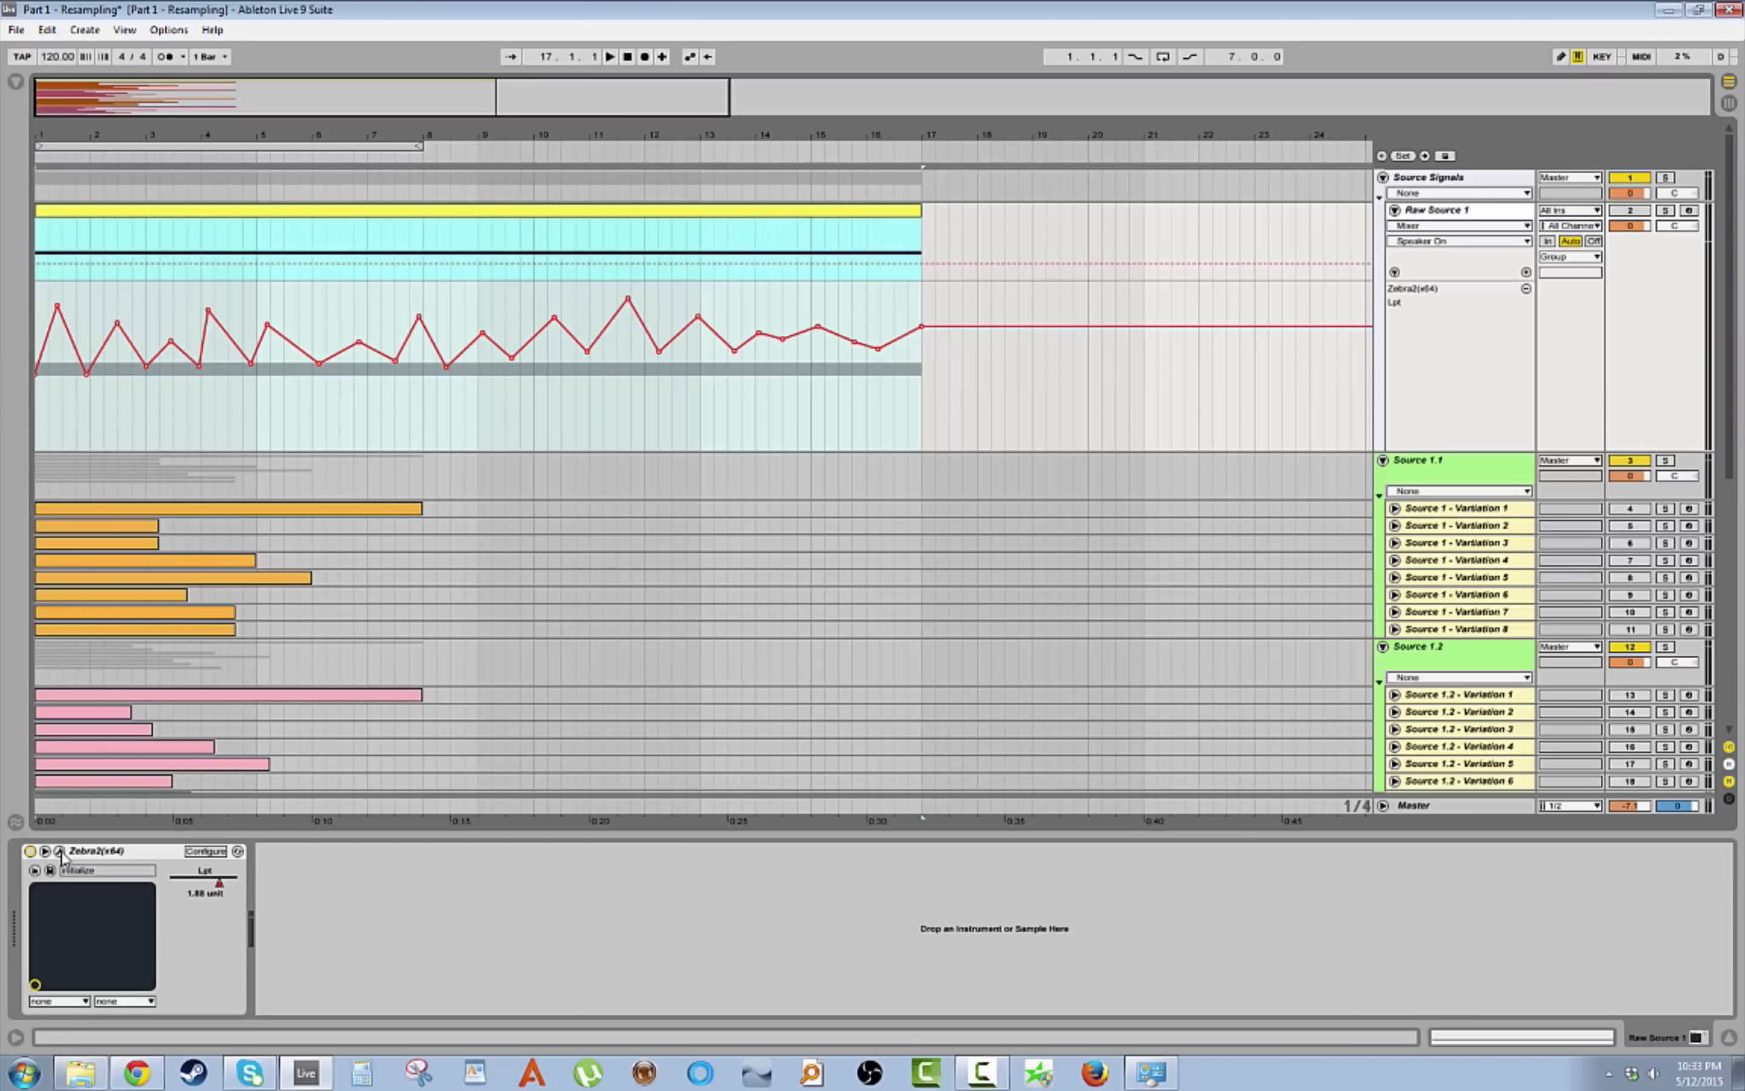
{"action": "scroll", "coordinate": [334, 663], "scroll_direction": "down", "scroll_amount": 3}
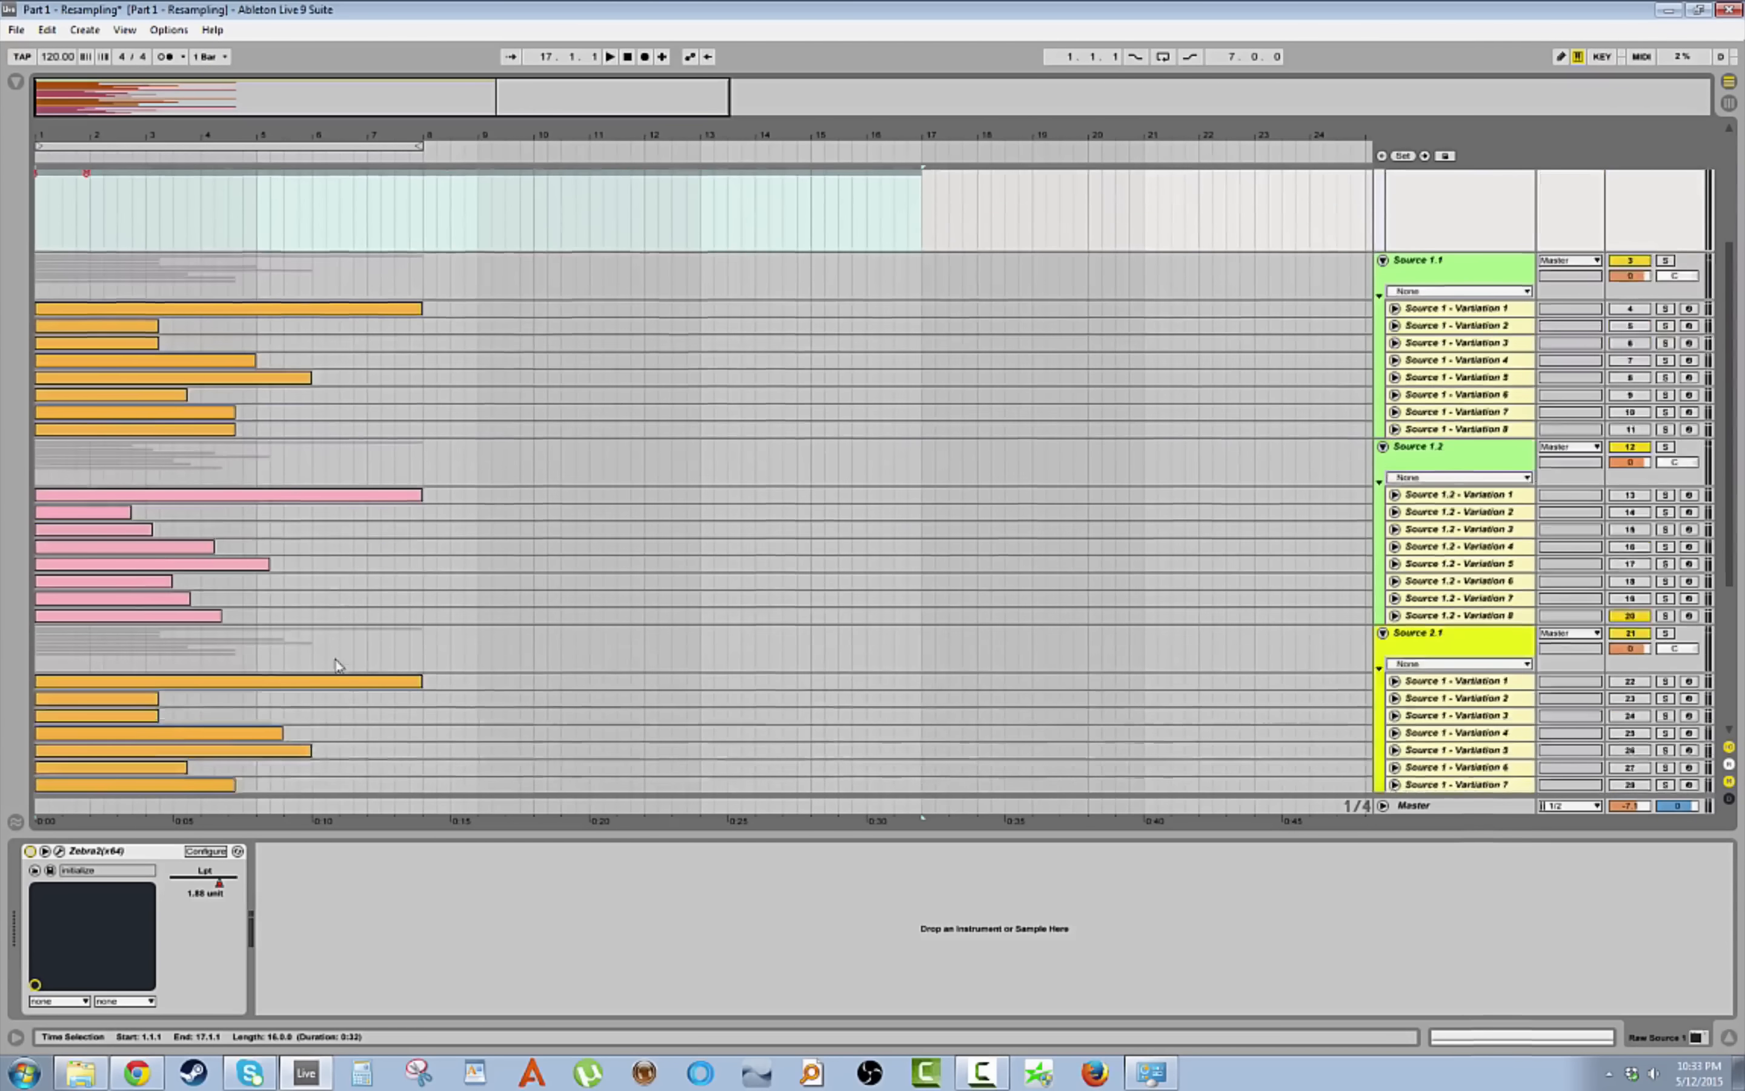
{"action": "scroll", "coordinate": [335, 659], "scroll_direction": "up", "scroll_amount": 3}
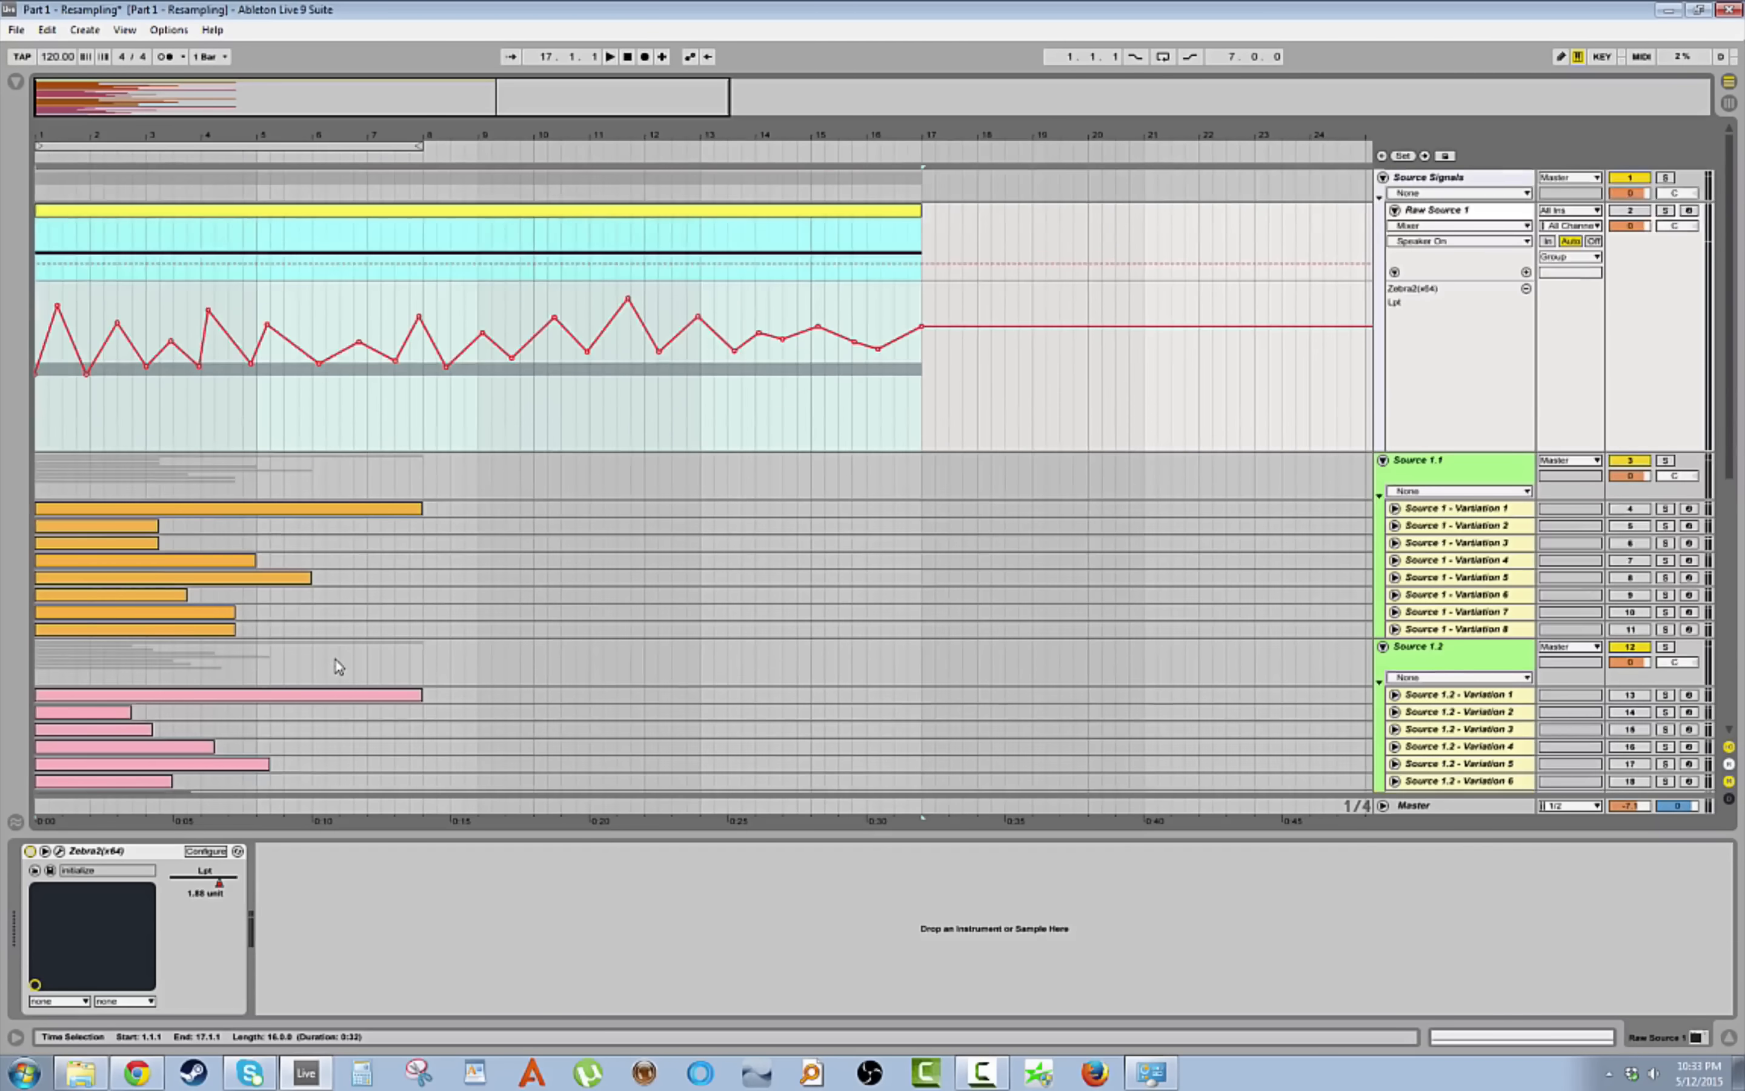
Bypass the VCF1 and VCF2 filters in Raw Source 1's Zebra2 and play the track soloed.
{"action": "left_click", "coordinate": [61, 852]}
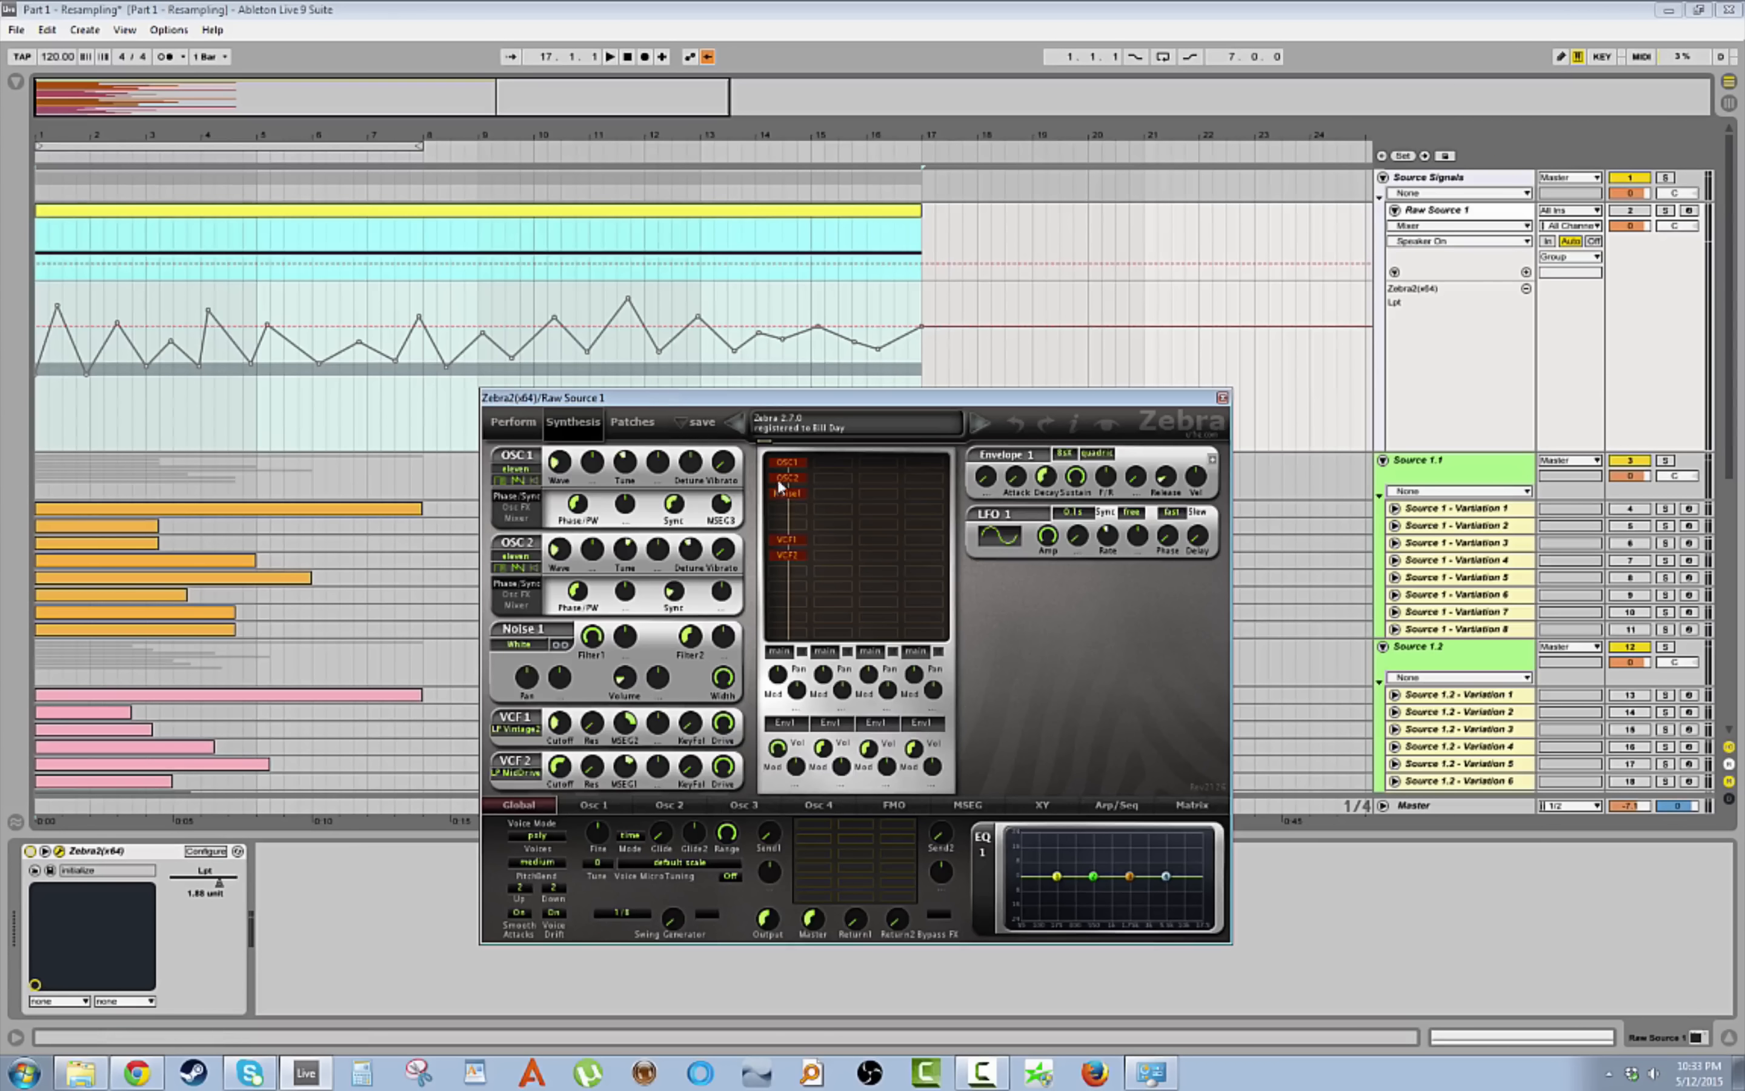
{"action": "left_click", "coordinate": [788, 492]}
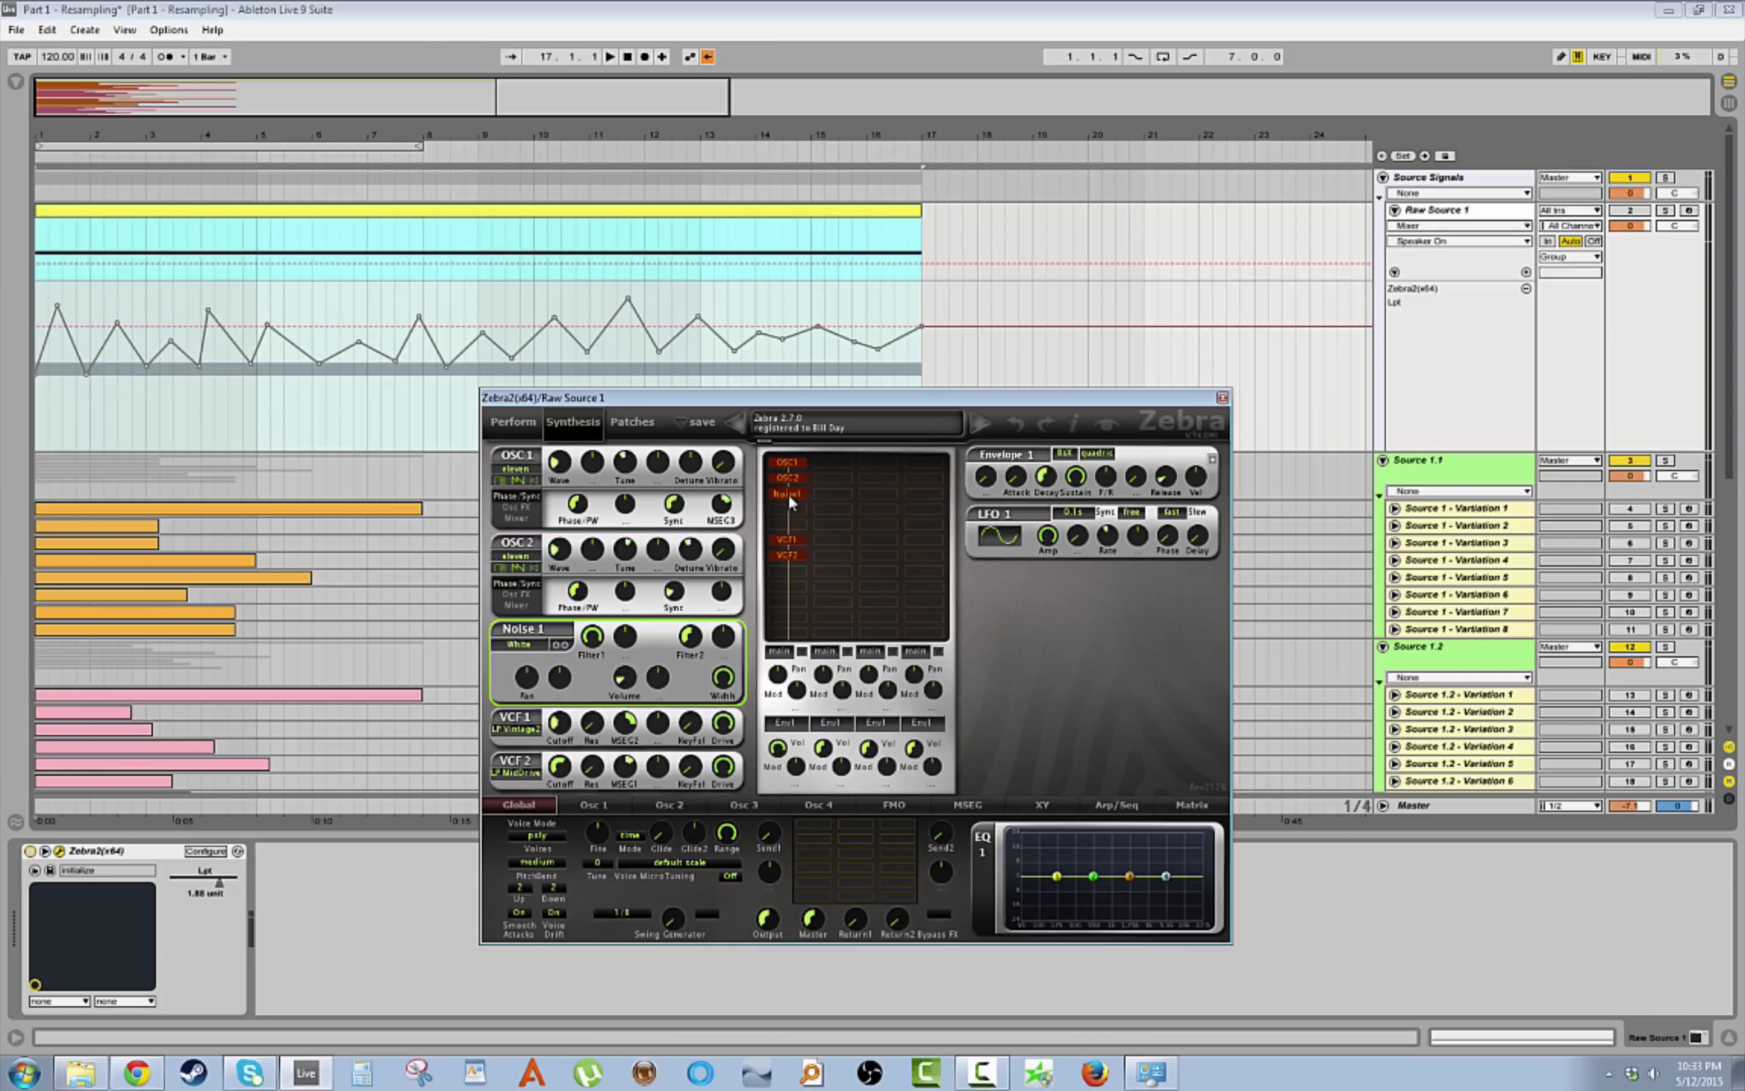
{"action": "double_click", "coordinate": [798, 542]}
{"action": "double_click", "coordinate": [797, 553]}
{"action": "left_click", "coordinate": [1666, 211]}
{"action": "key", "text": "space"}
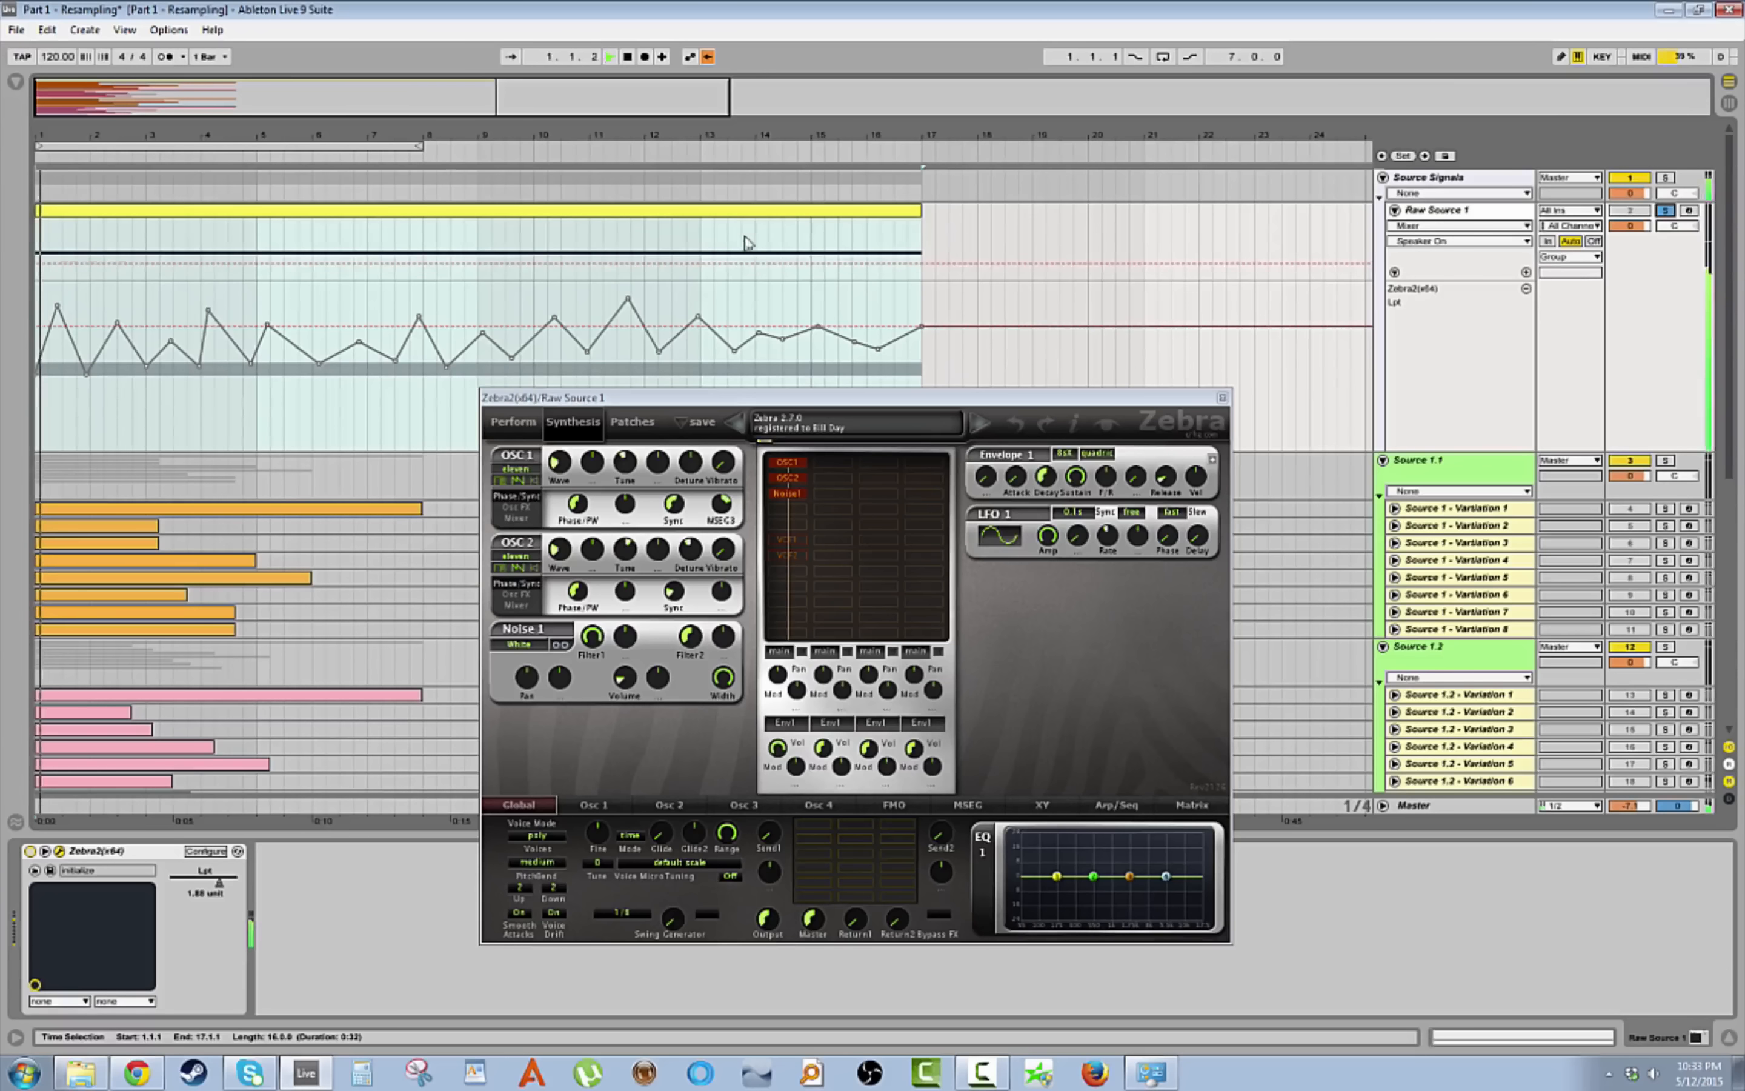
{"action": "left_click", "coordinate": [747, 242]}
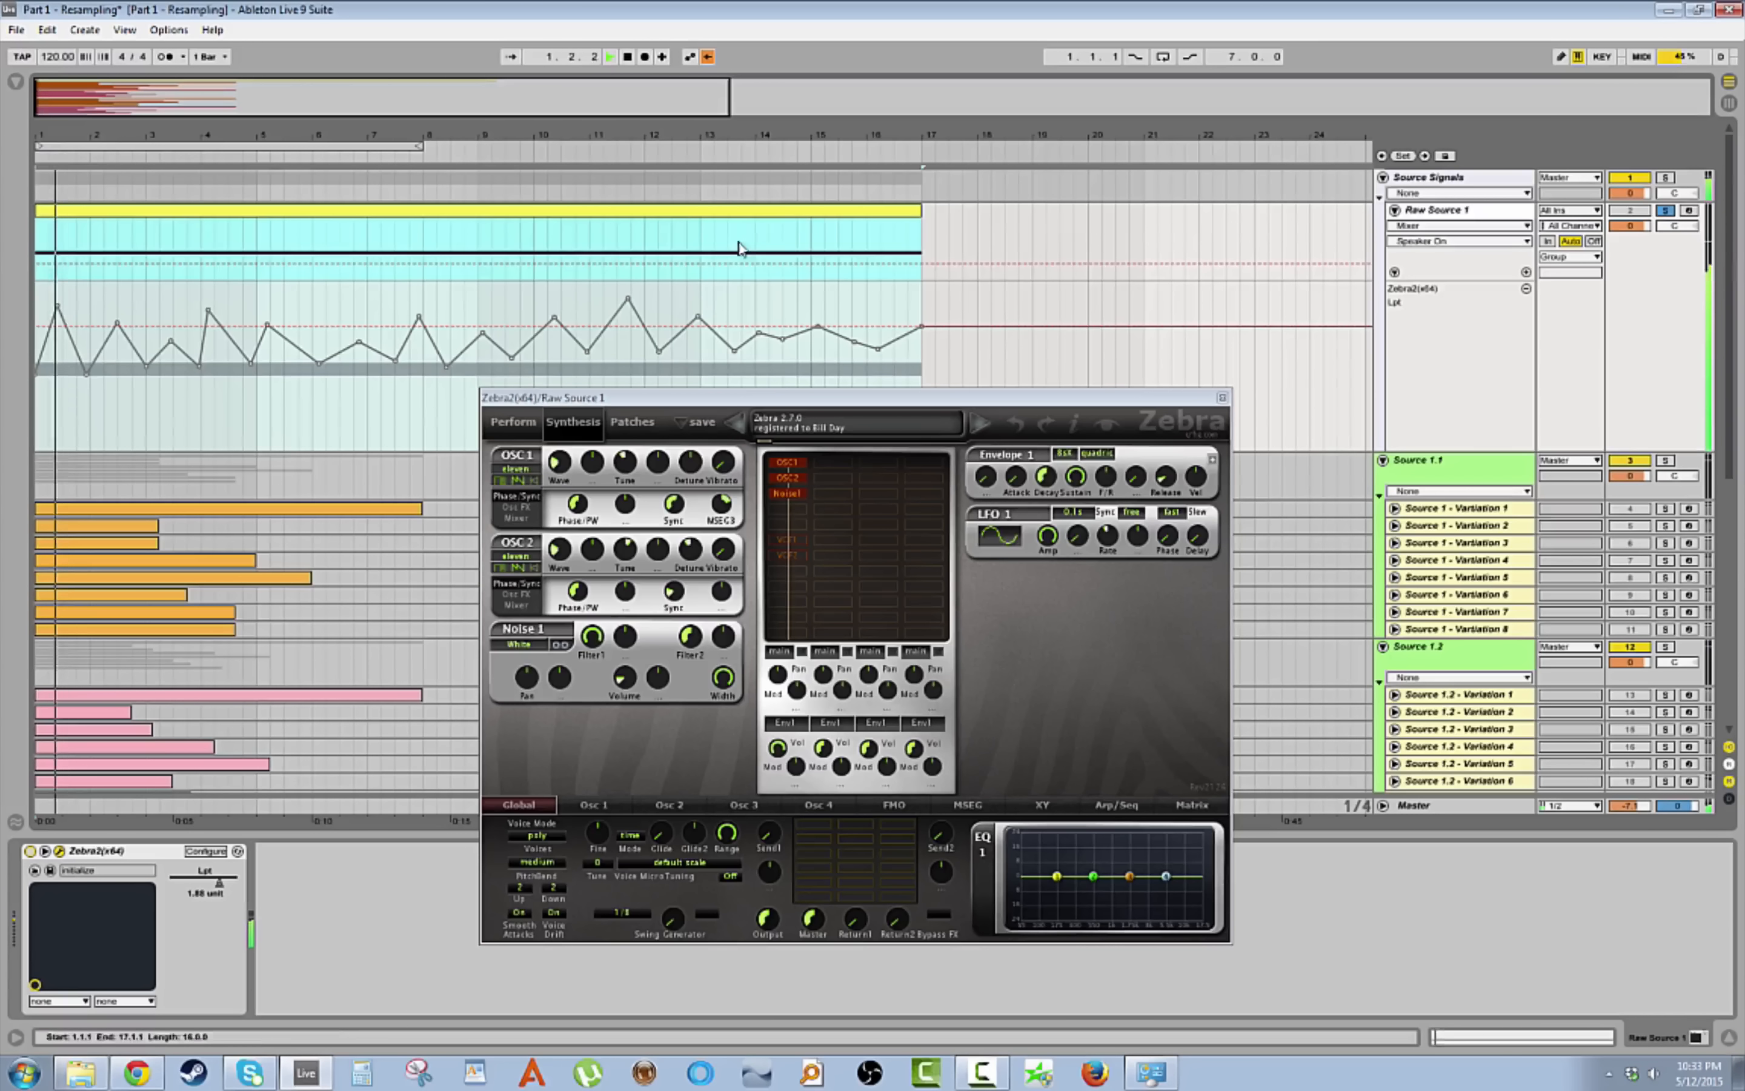
Re-enable the VCF1 filter and play the track while viewing the MSEG2 envelope that modulates it.
{"action": "double_click", "coordinate": [785, 541]}
{"action": "key", "text": "space"}
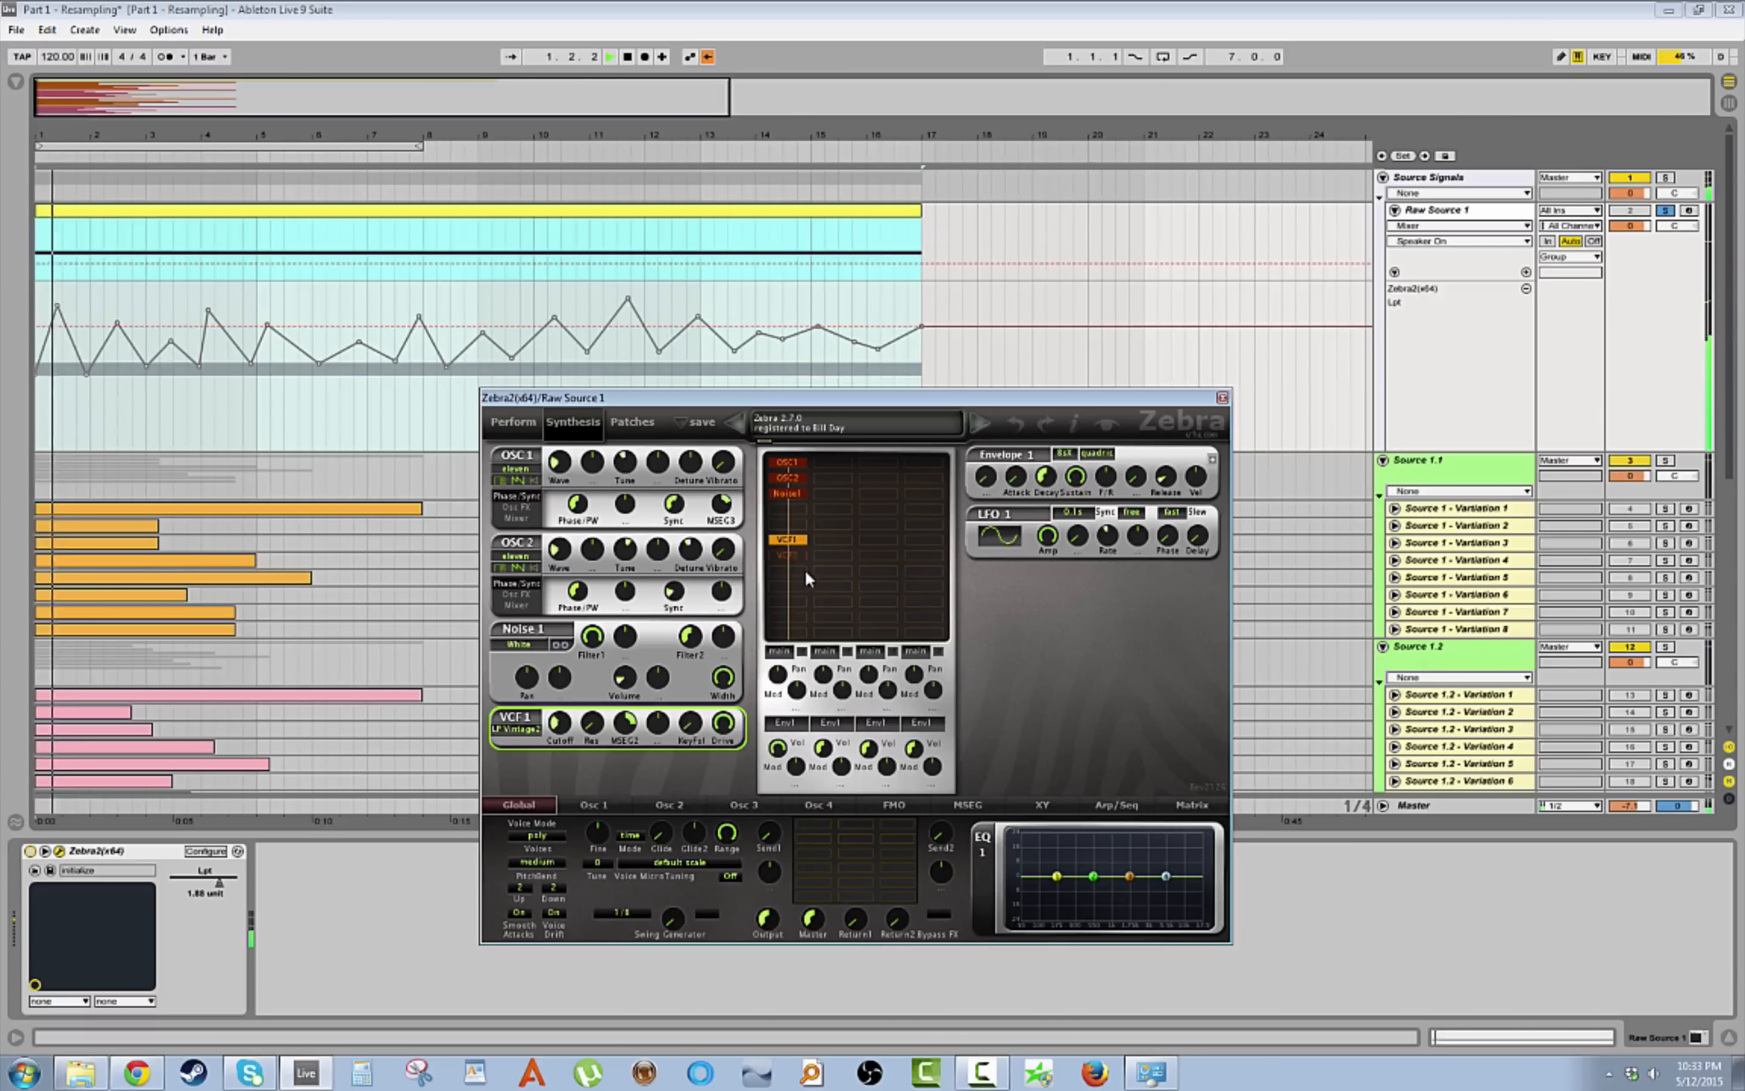
{"action": "left_click", "coordinate": [626, 740]}
{"action": "scroll", "coordinate": [842, 856], "scroll_direction": "down", "scroll_amount": 3}
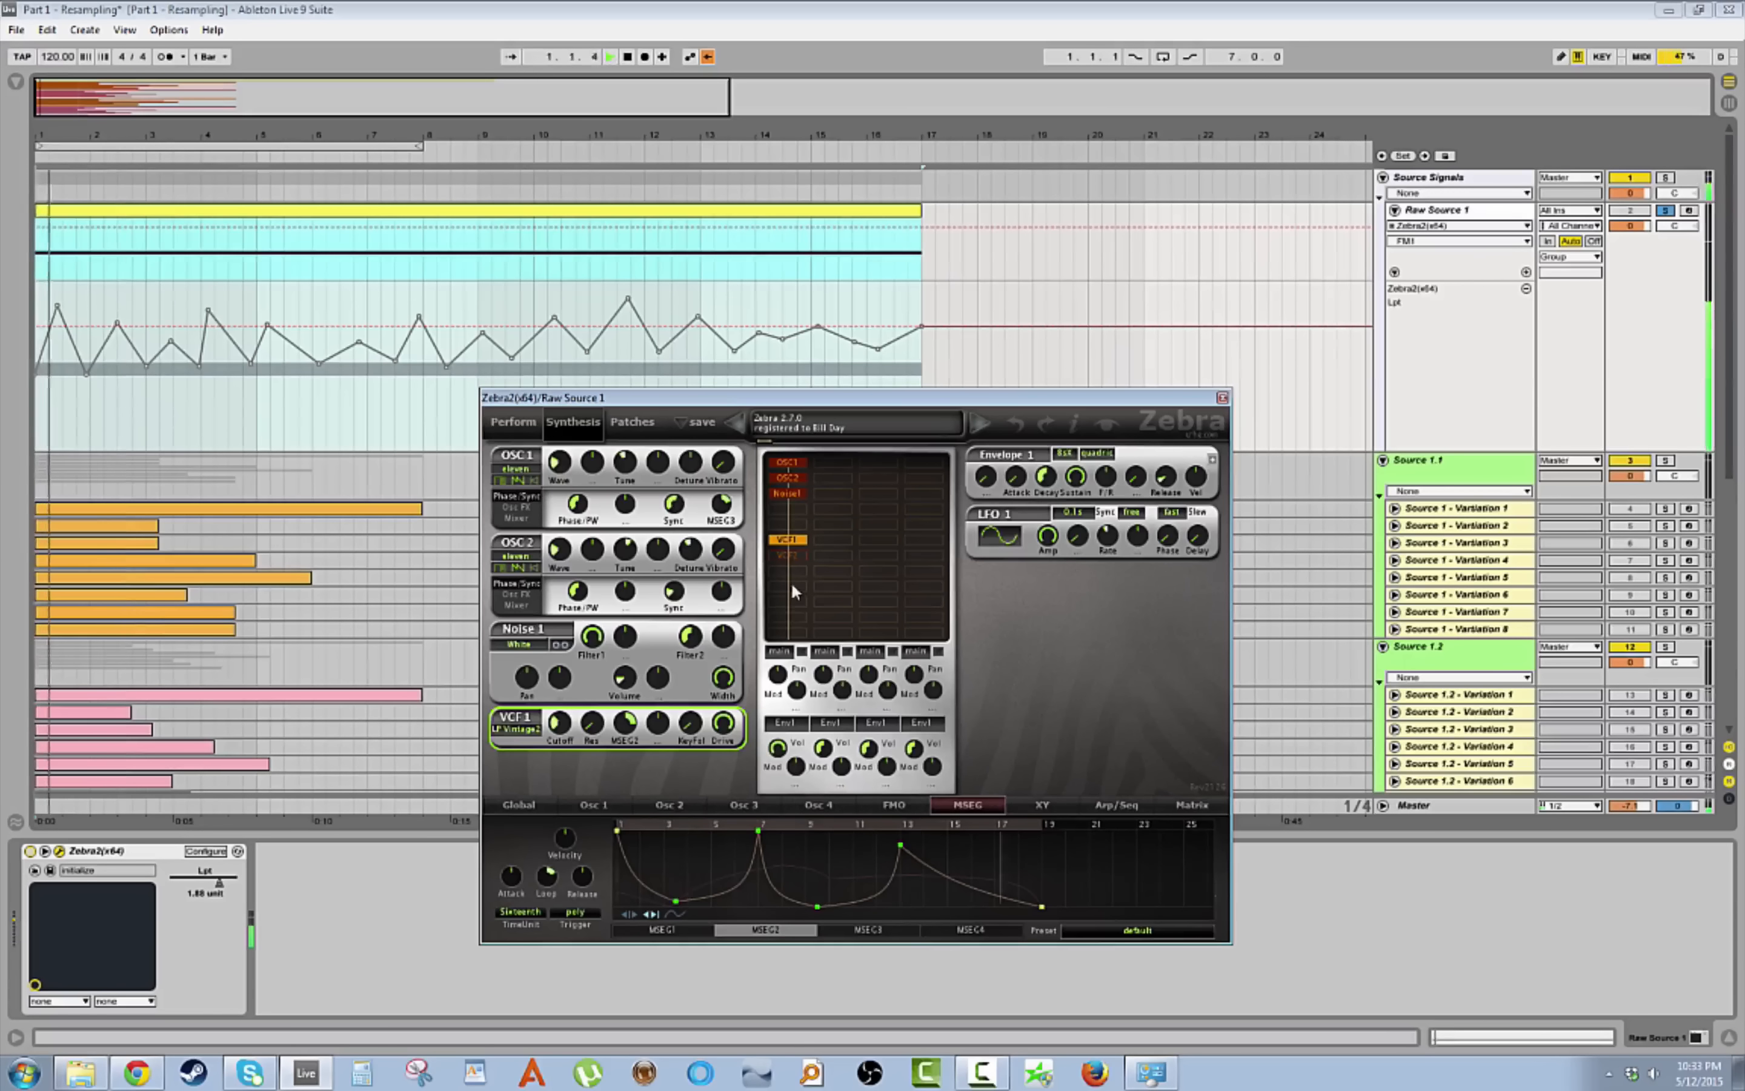
Re-enable the VCF2 filter and play the track with its MSEG1 modulation envelope displayed.
{"action": "left_click", "coordinate": [787, 555]}
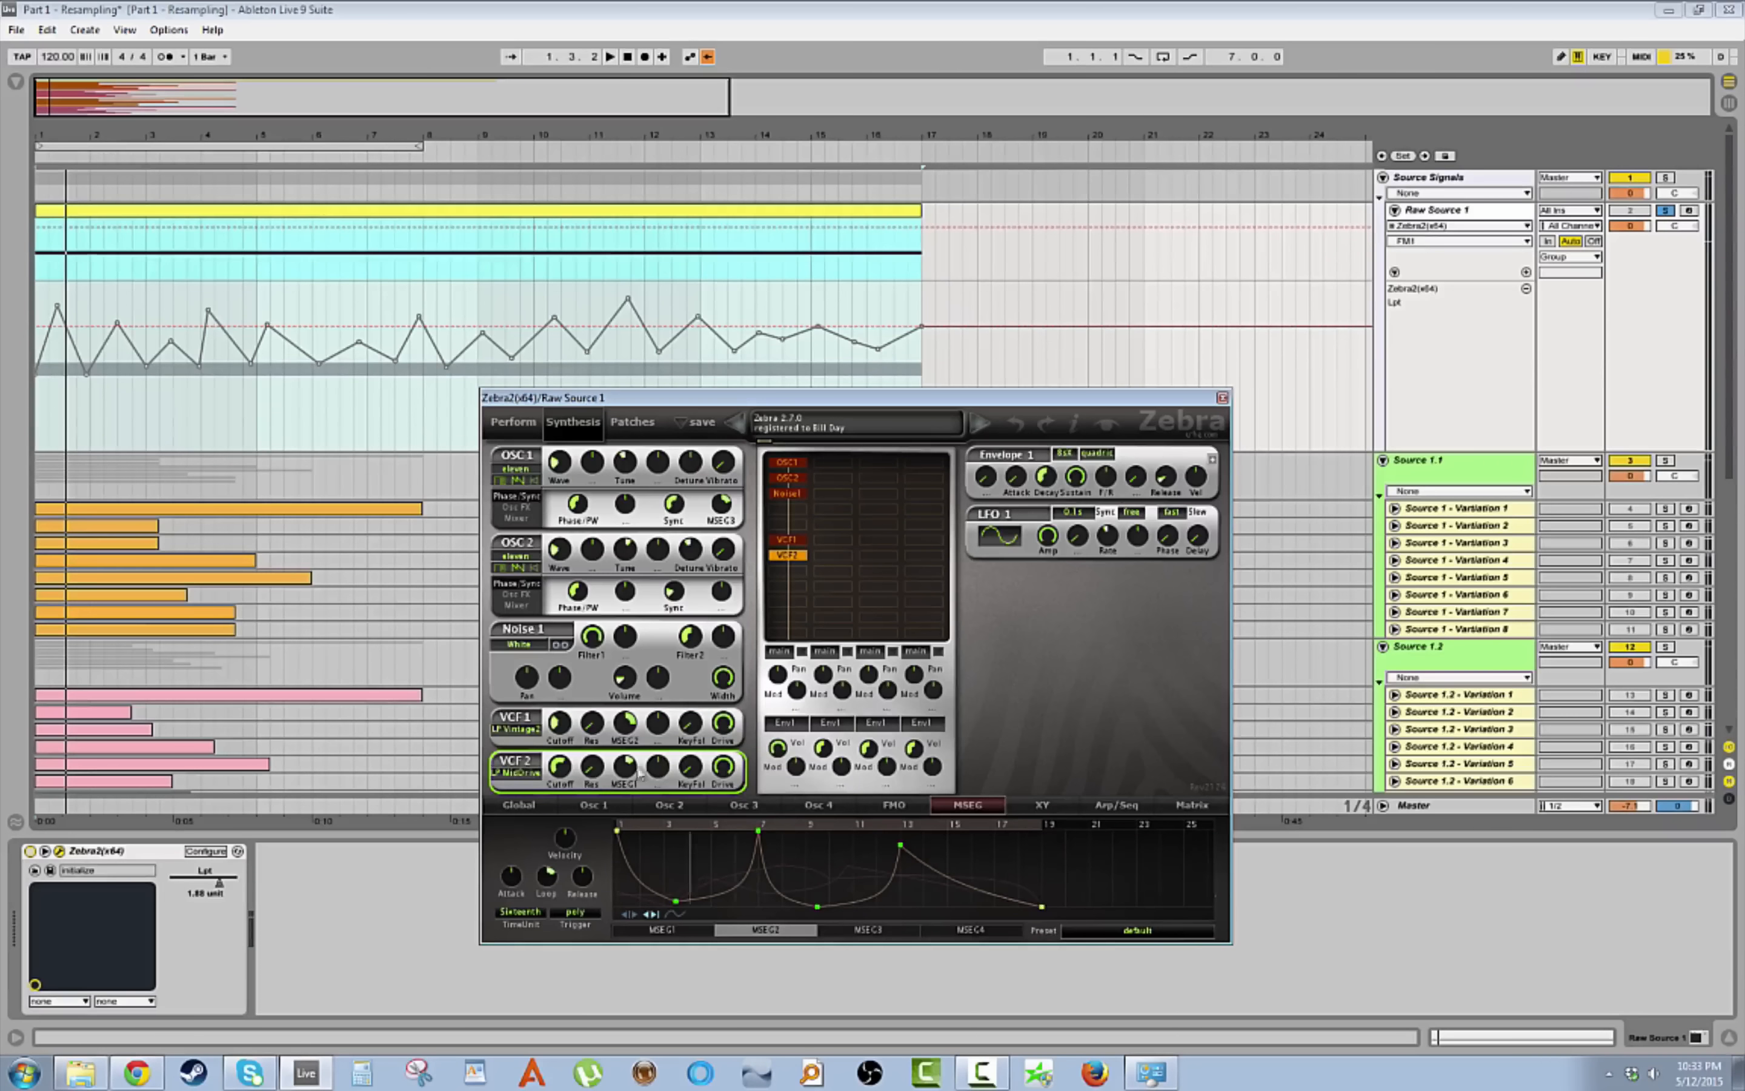
{"action": "left_click_drag", "start_coordinate": [625, 766], "coordinate": [625, 778]}
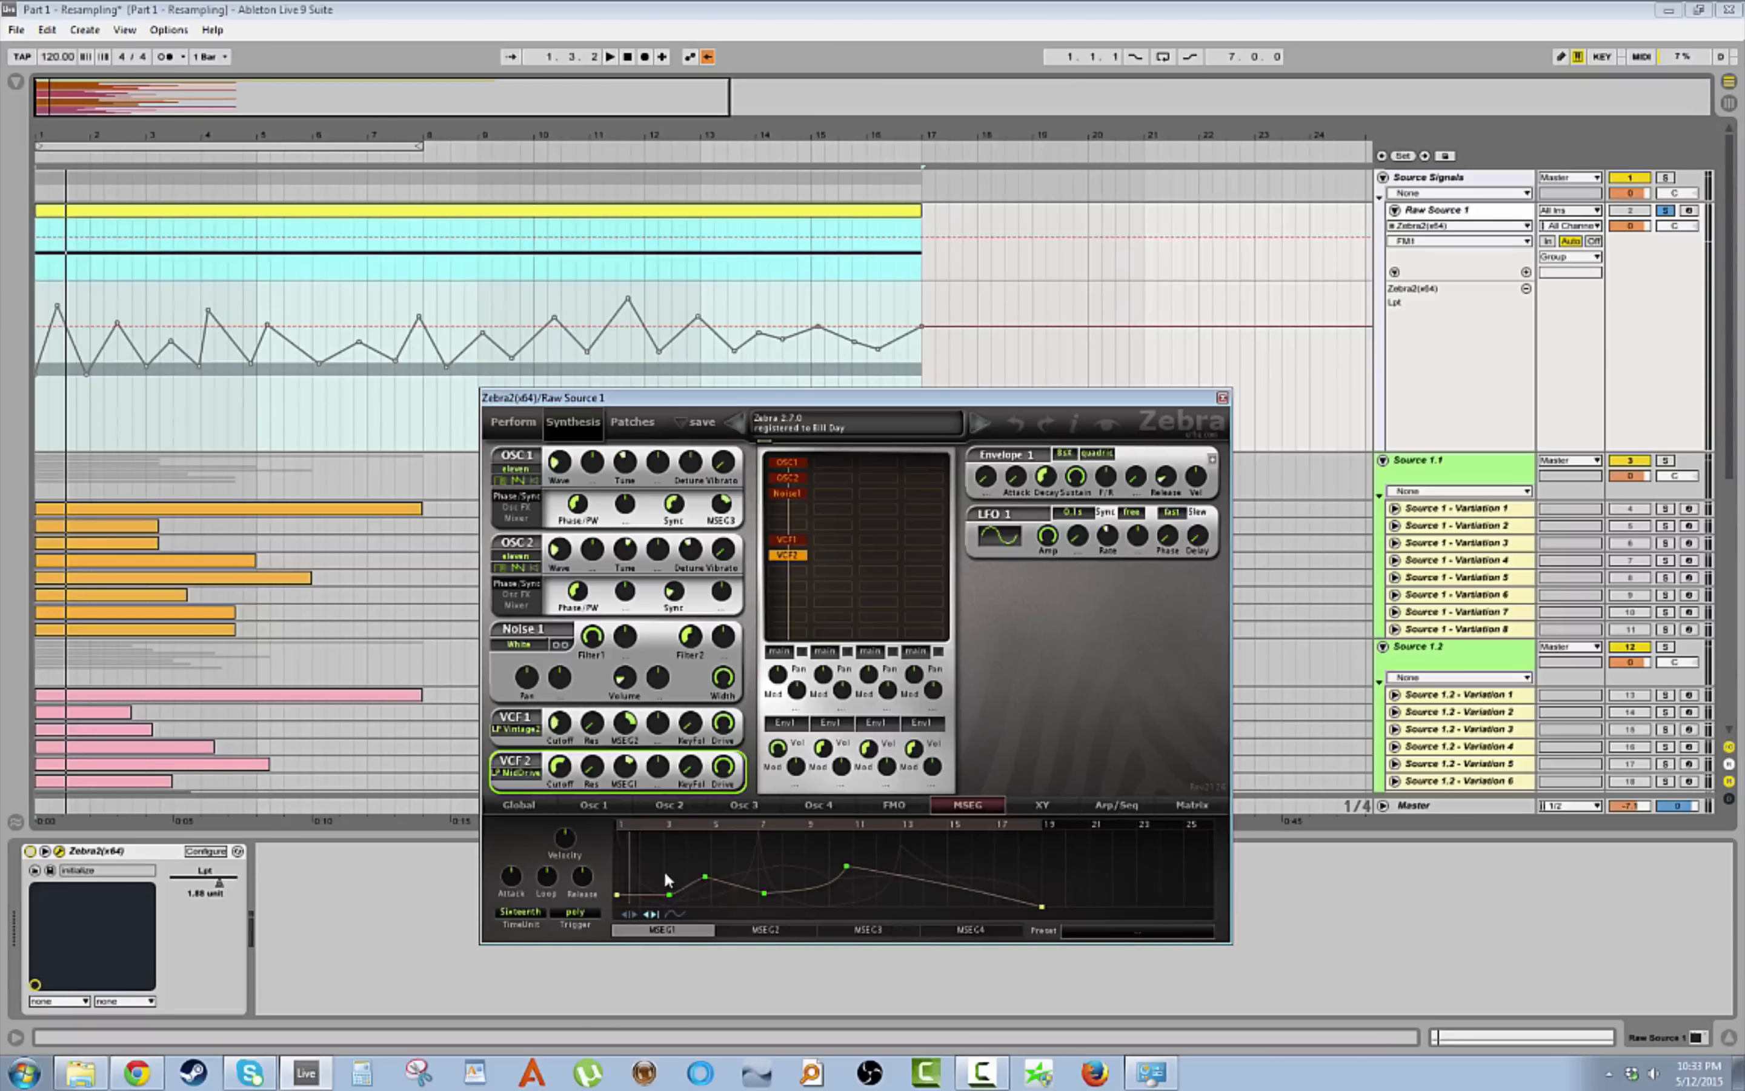
{"action": "key", "text": "space"}
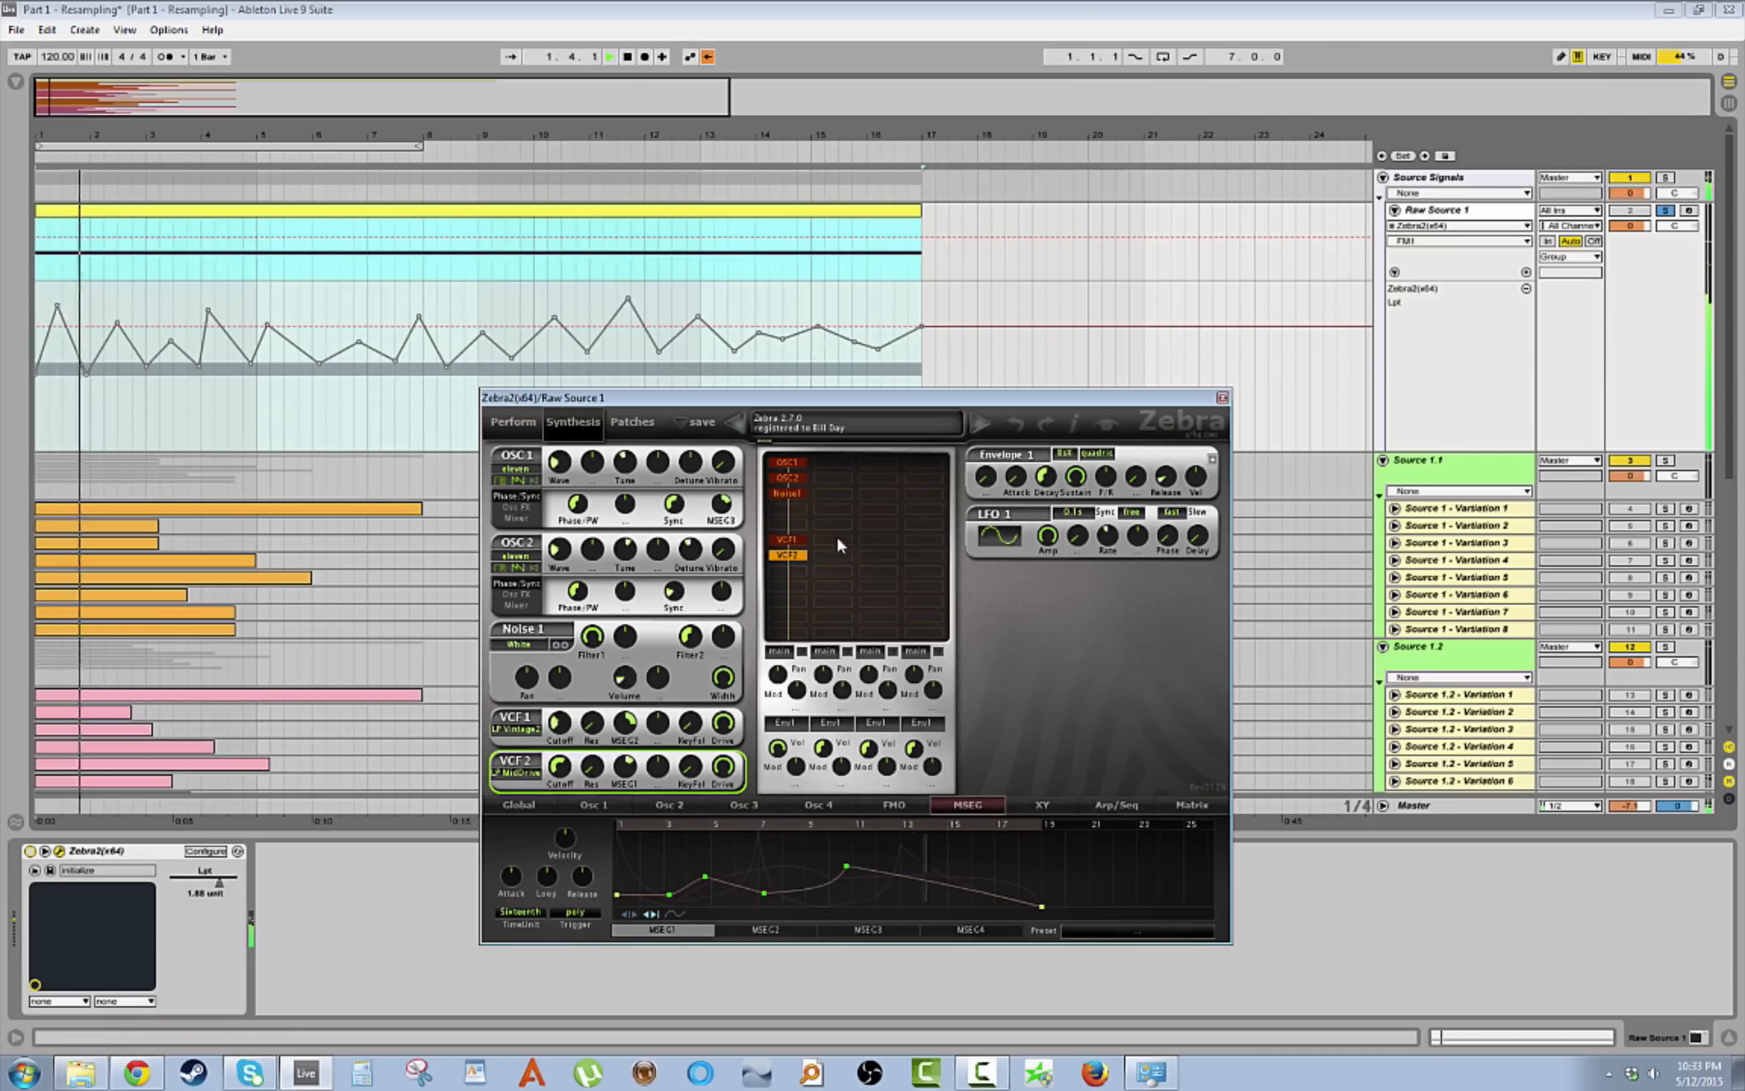
Return playback to the arrangement automation and display the MSEG2 envelope in Zebra2.
{"action": "left_click", "coordinate": [528, 806]}
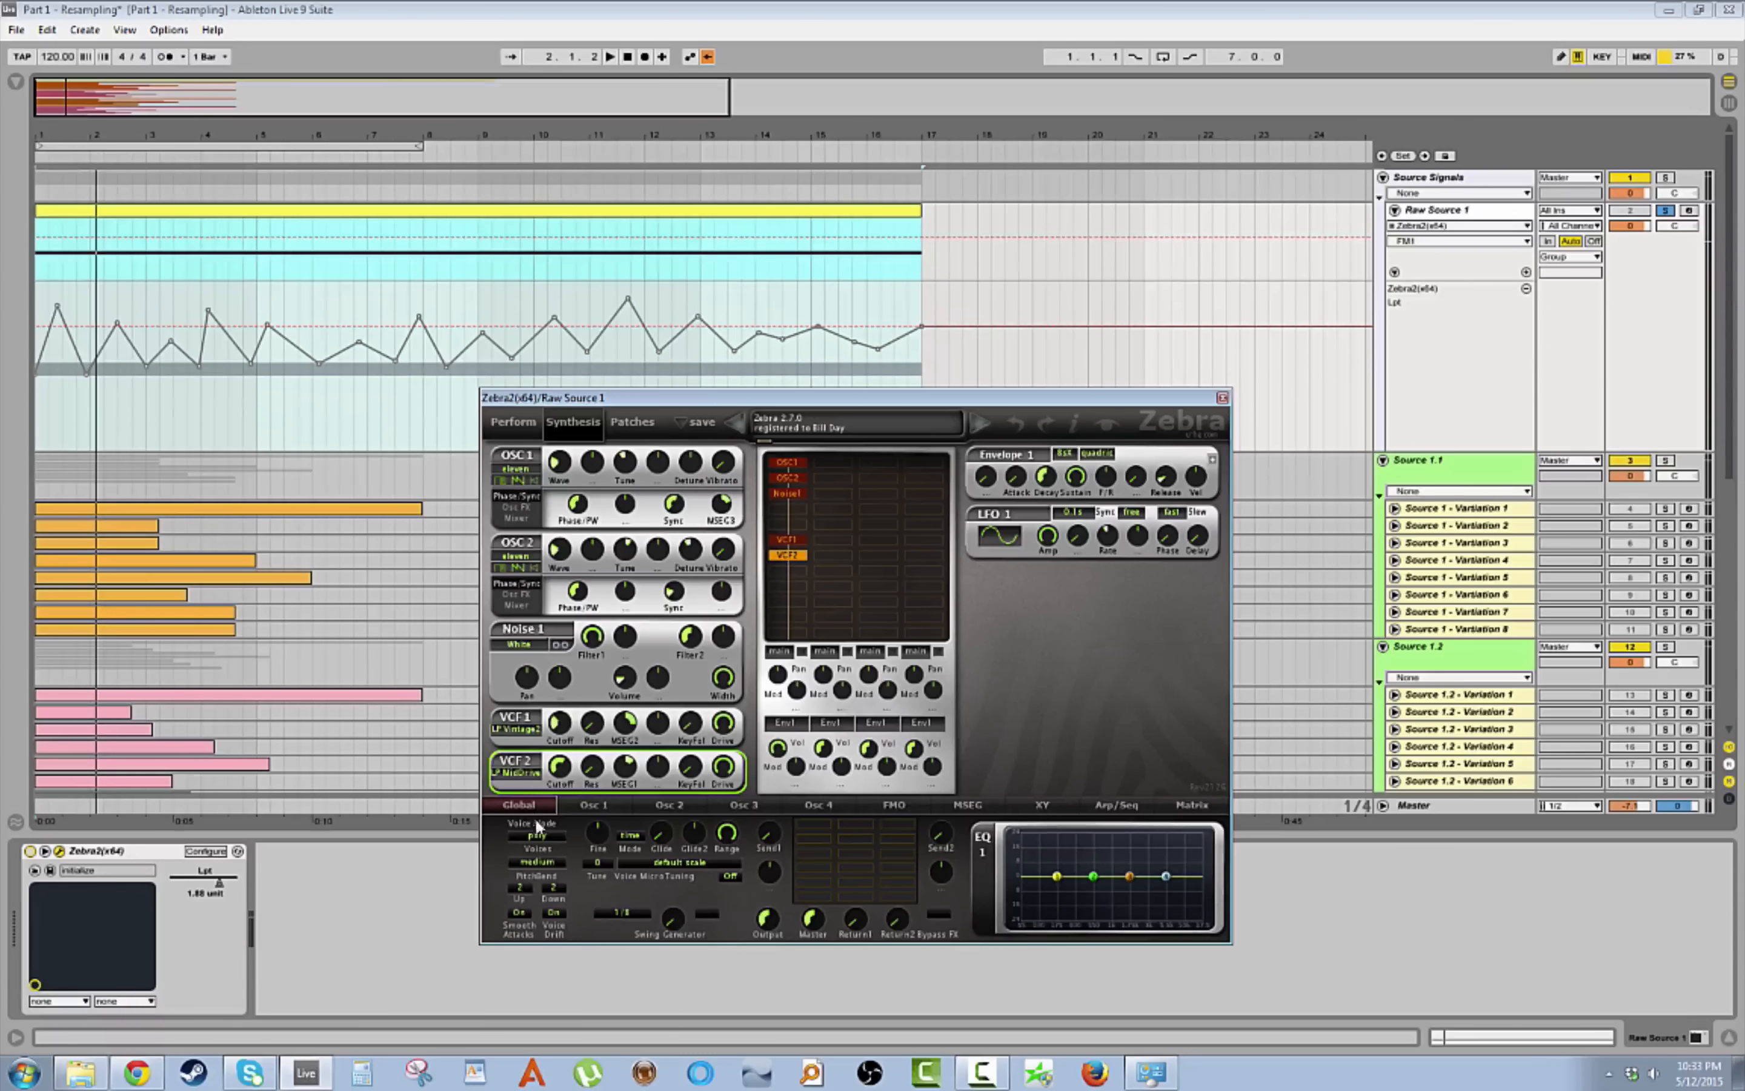
{"action": "left_click", "coordinate": [997, 806]}
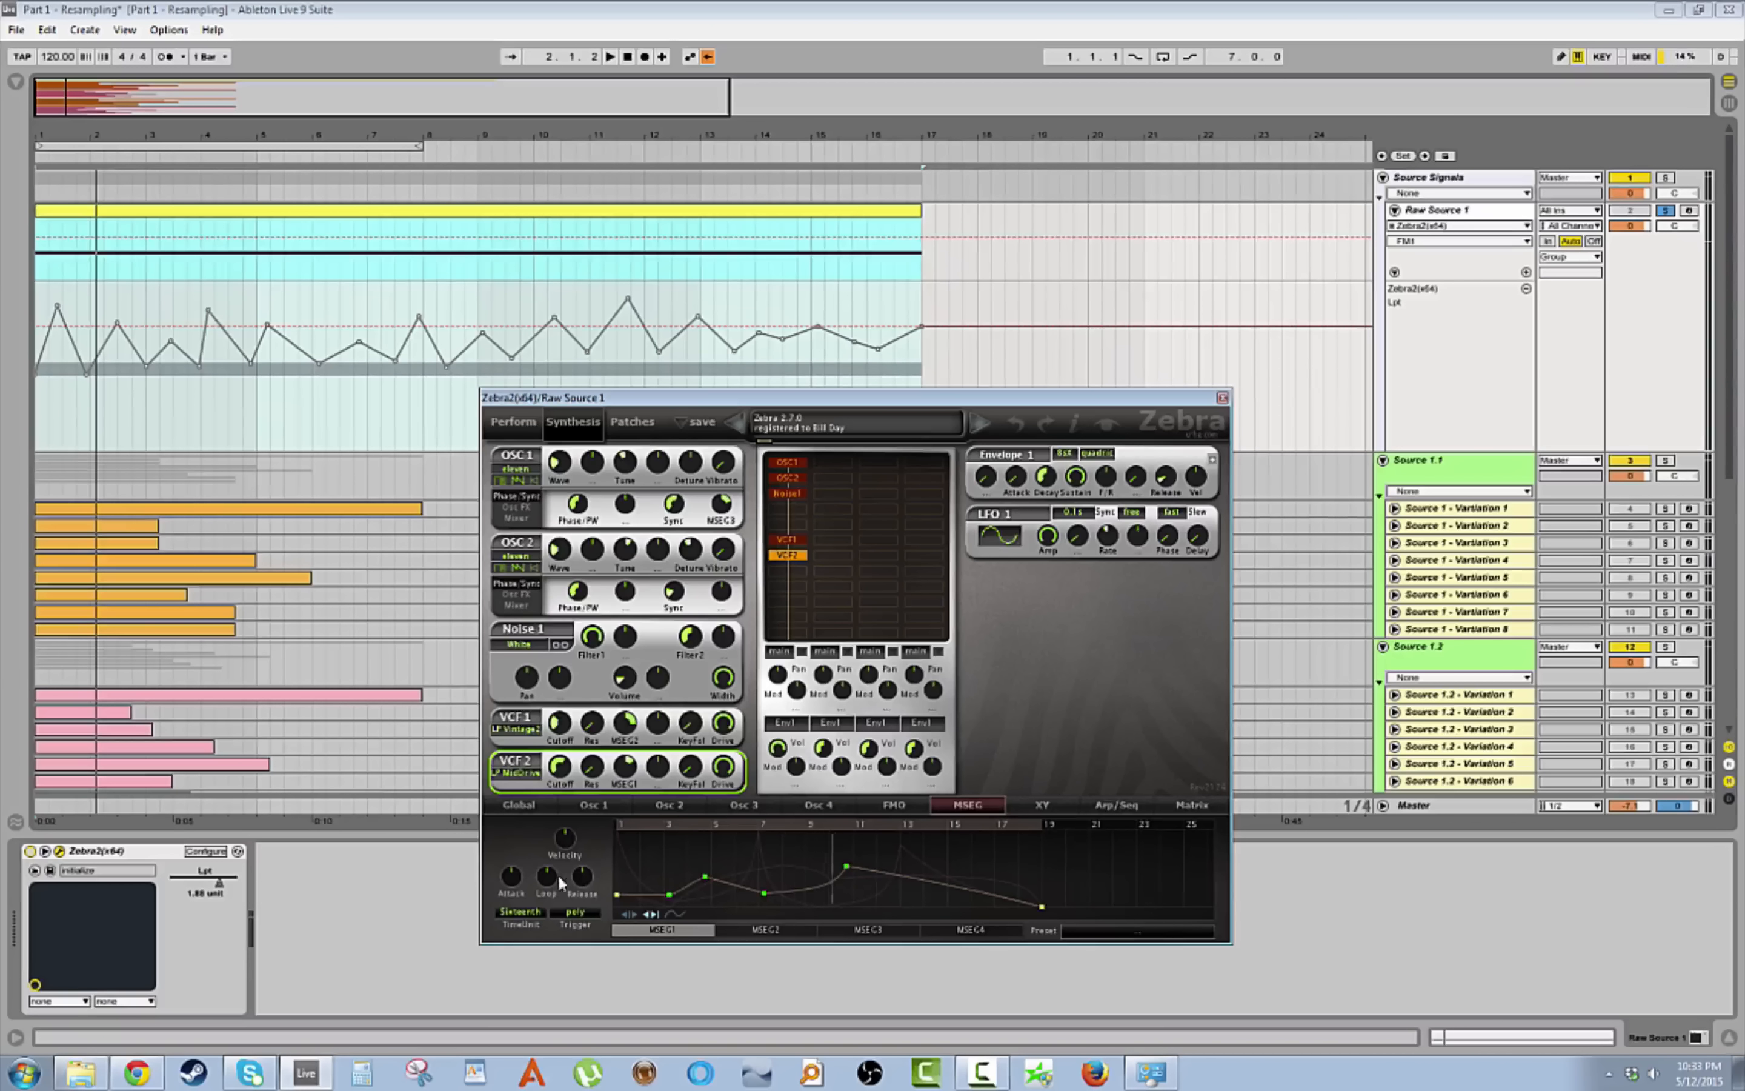
{"action": "left_click", "coordinate": [707, 56]}
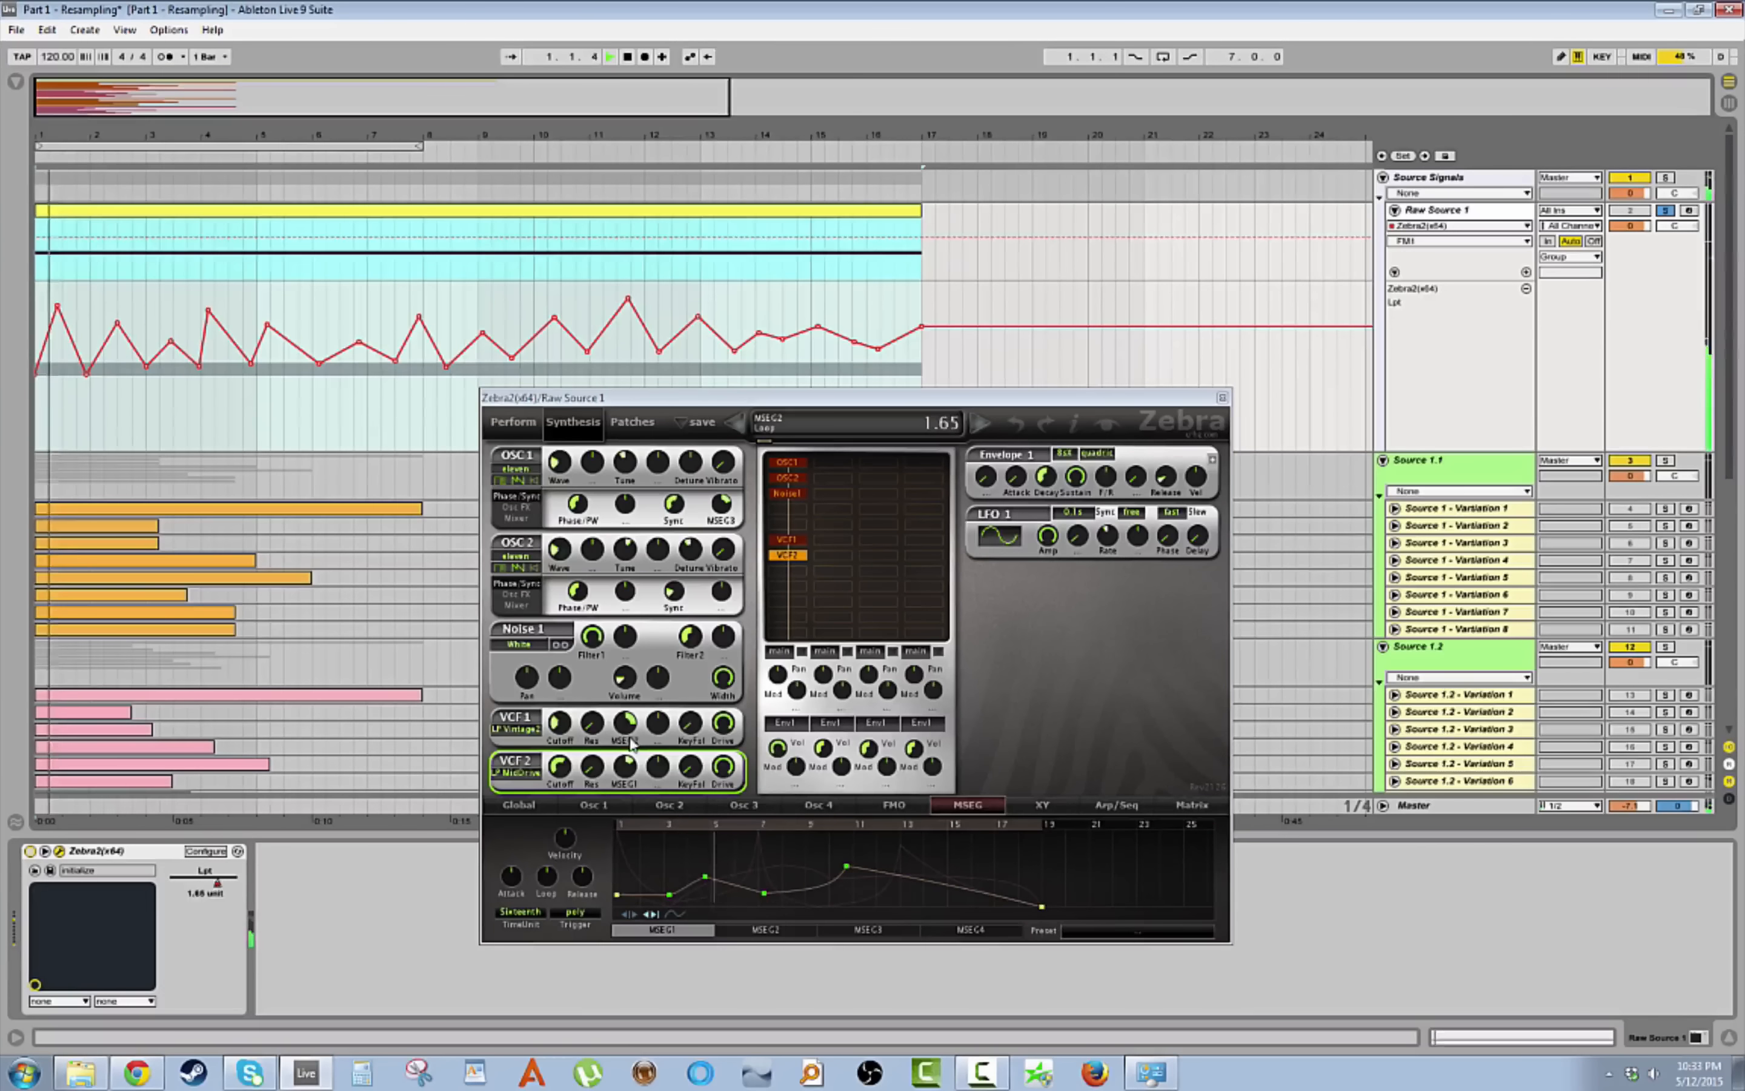
{"action": "left_click", "coordinate": [762, 930]}
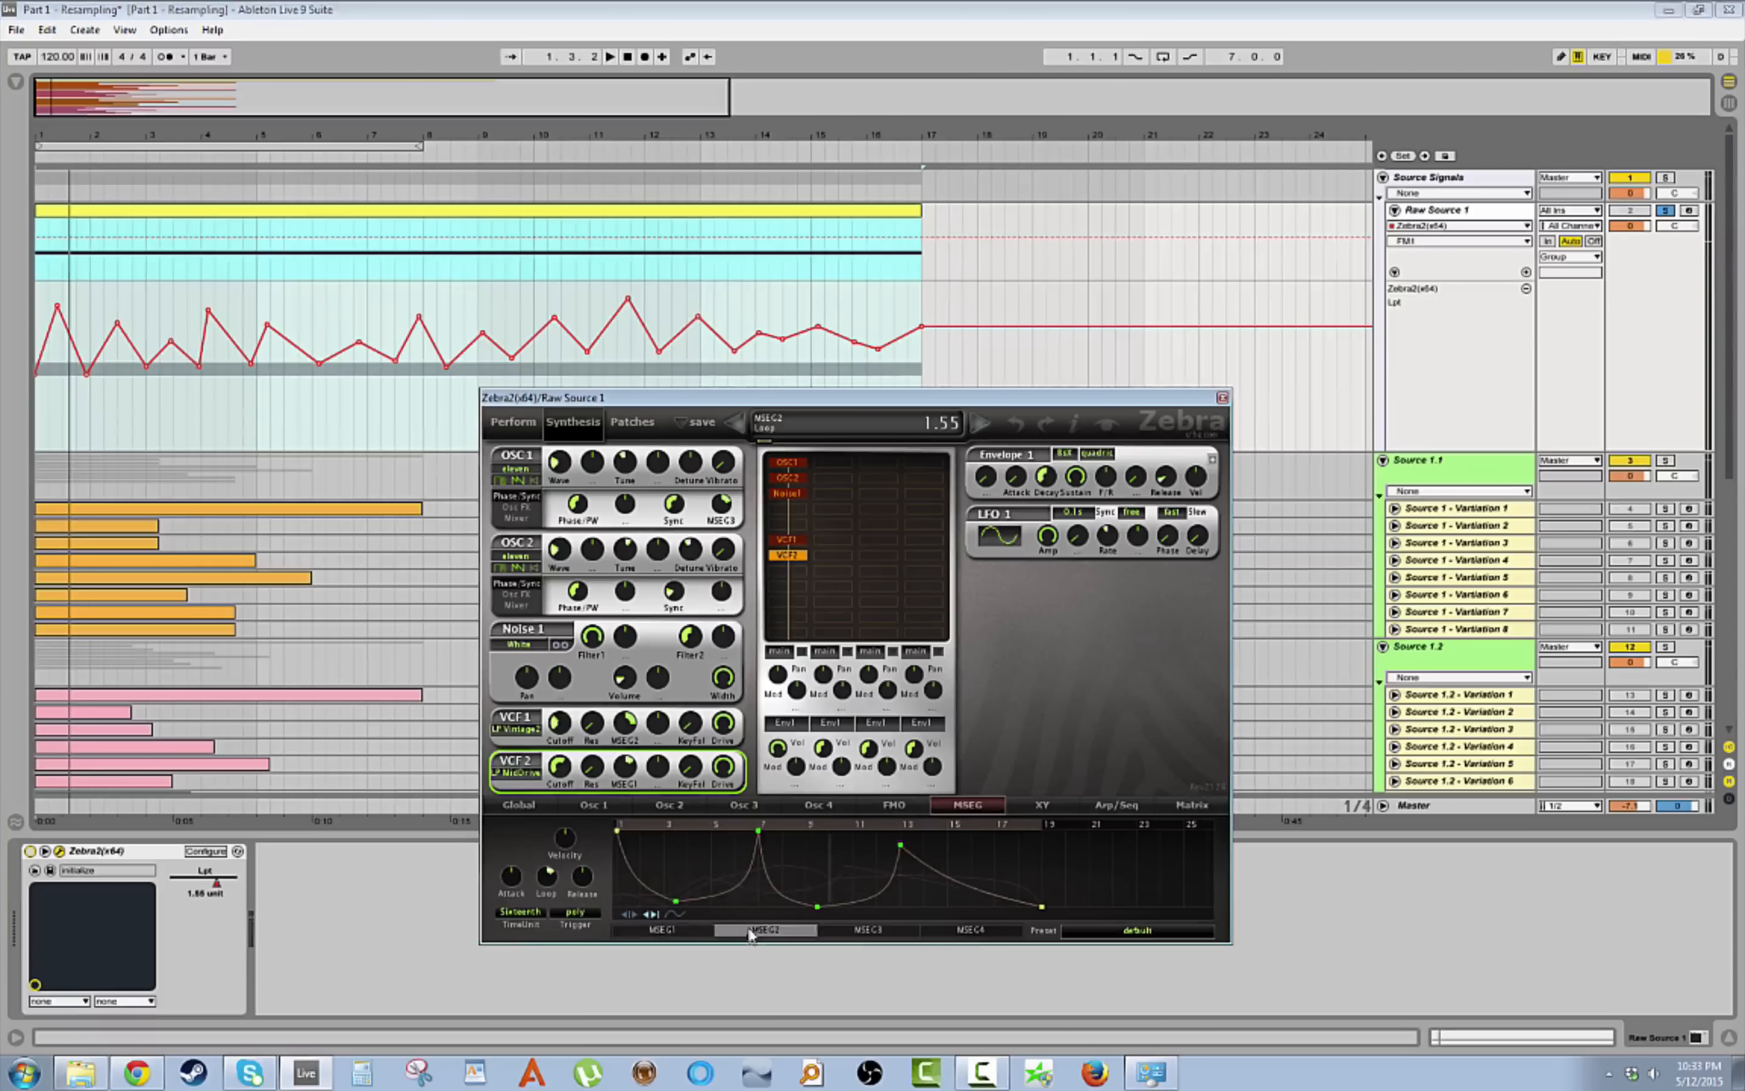
Try the MSEG2 Loop amount at 4.00 and -0.50, and play the track with its Lpt automation restored.
{"action": "left_click_drag", "start_coordinate": [548, 897], "coordinate": [551, 848]}
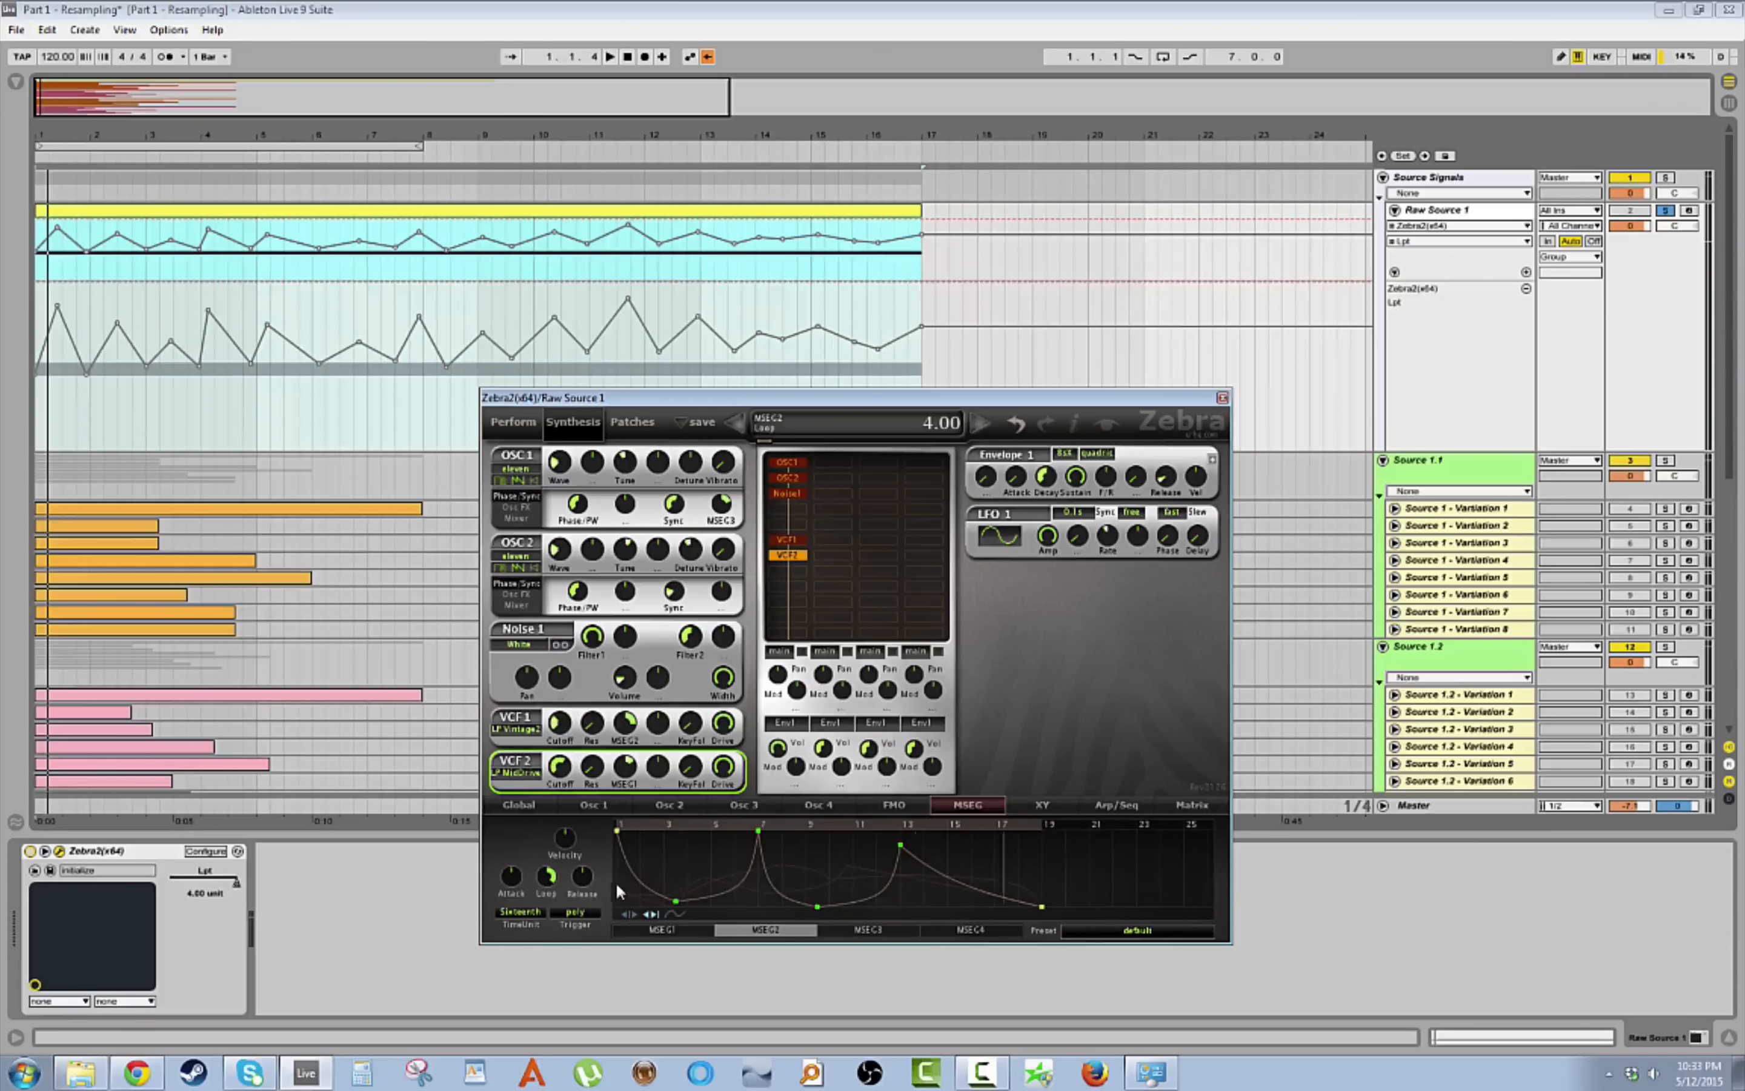
{"action": "left_click_drag", "start_coordinate": [547, 876], "coordinate": [547, 917]}
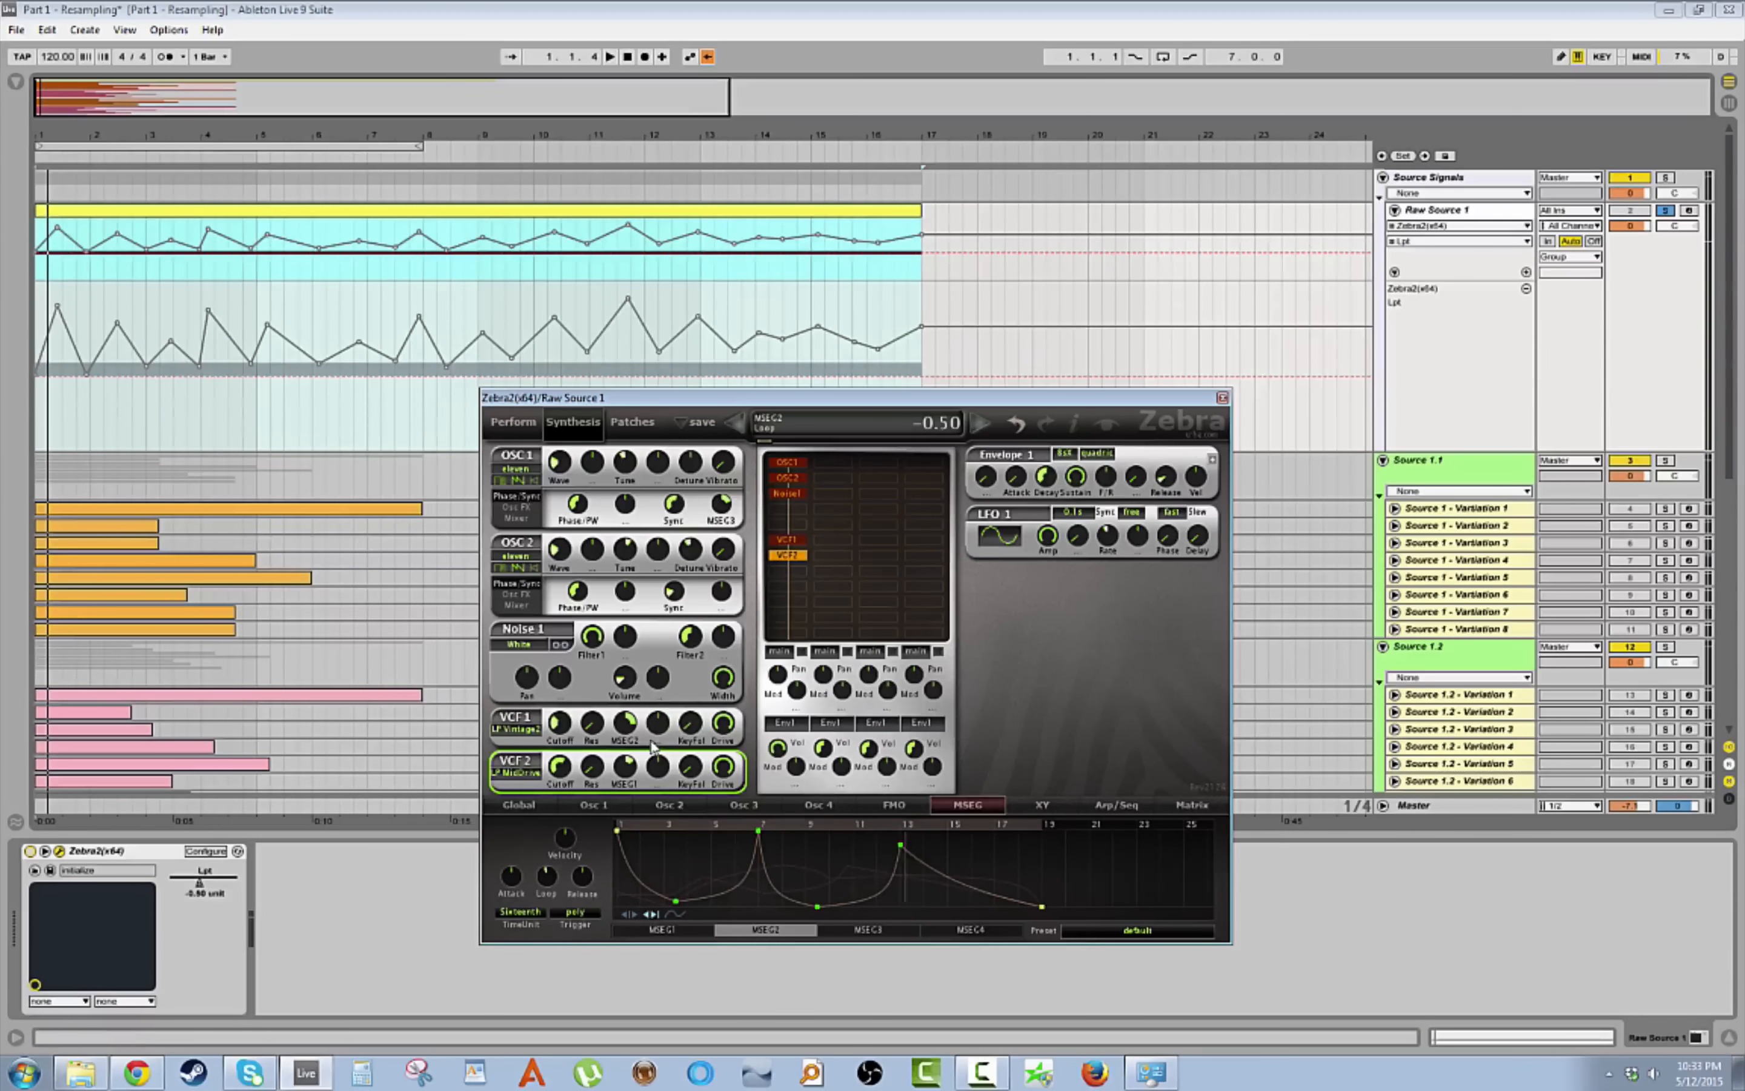
{"action": "left_click", "coordinate": [708, 57]}
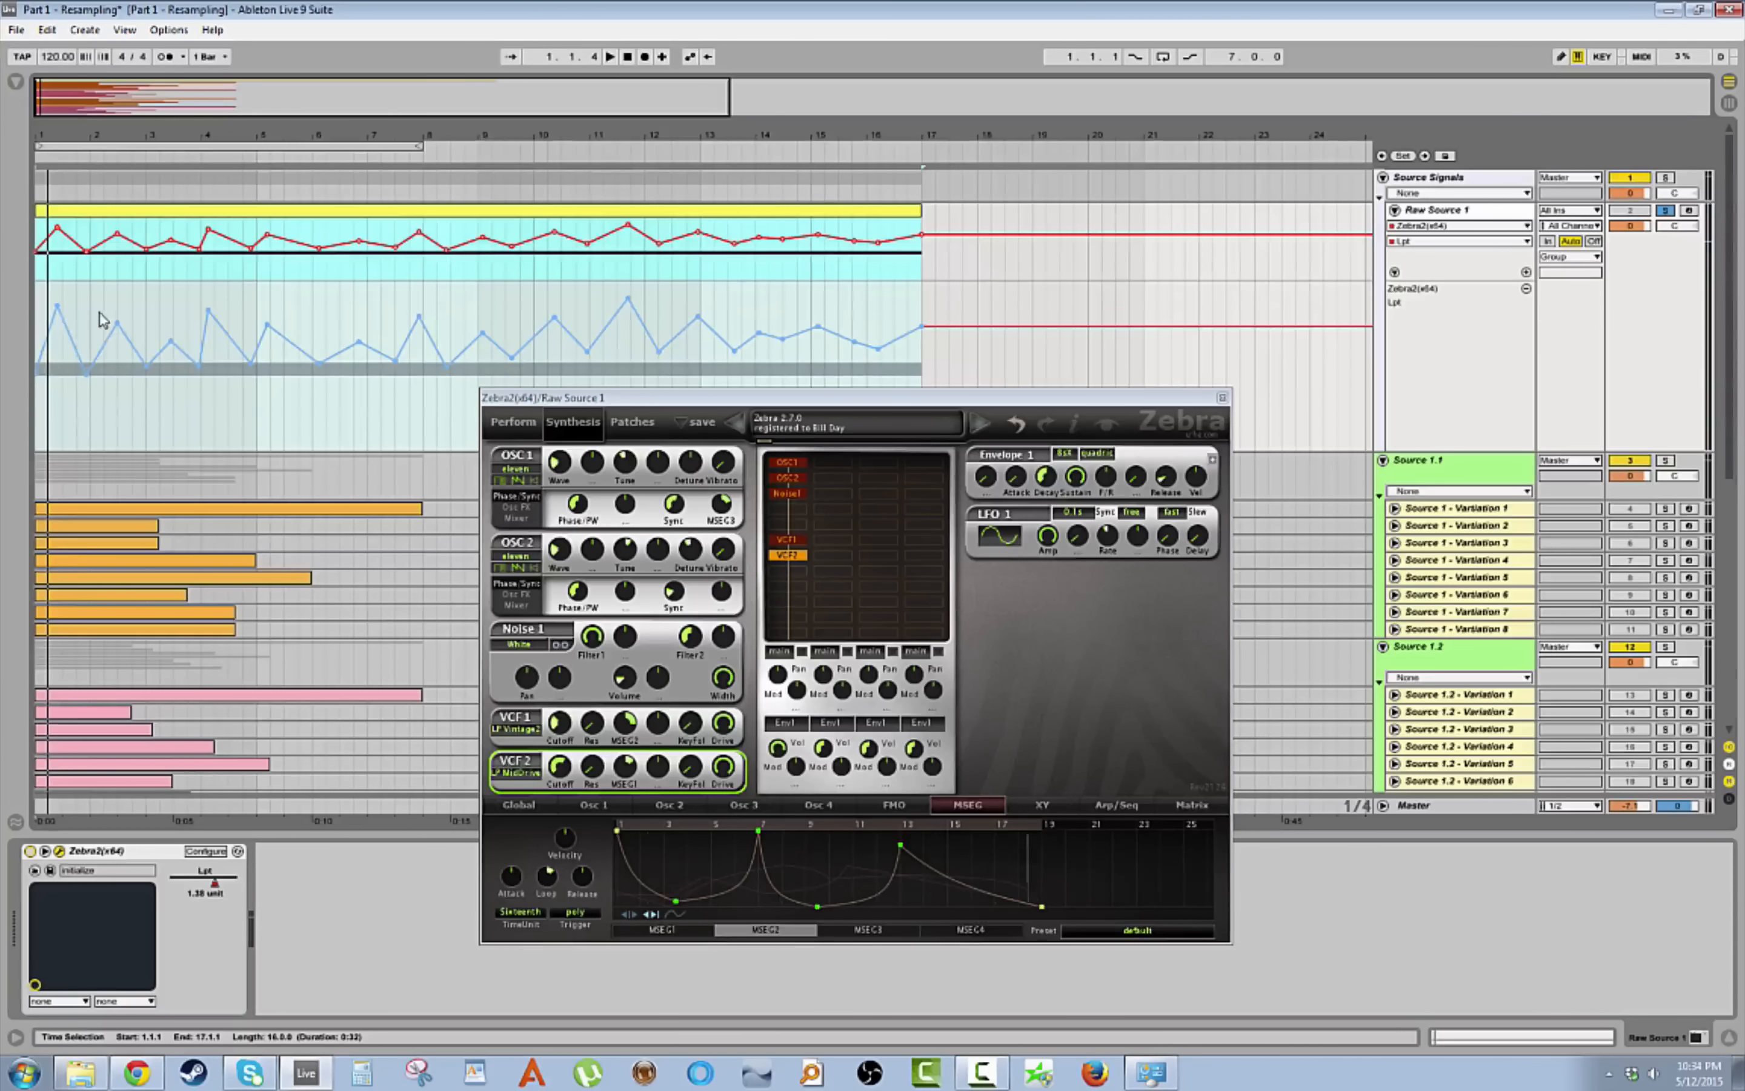
{"action": "key", "text": "space"}
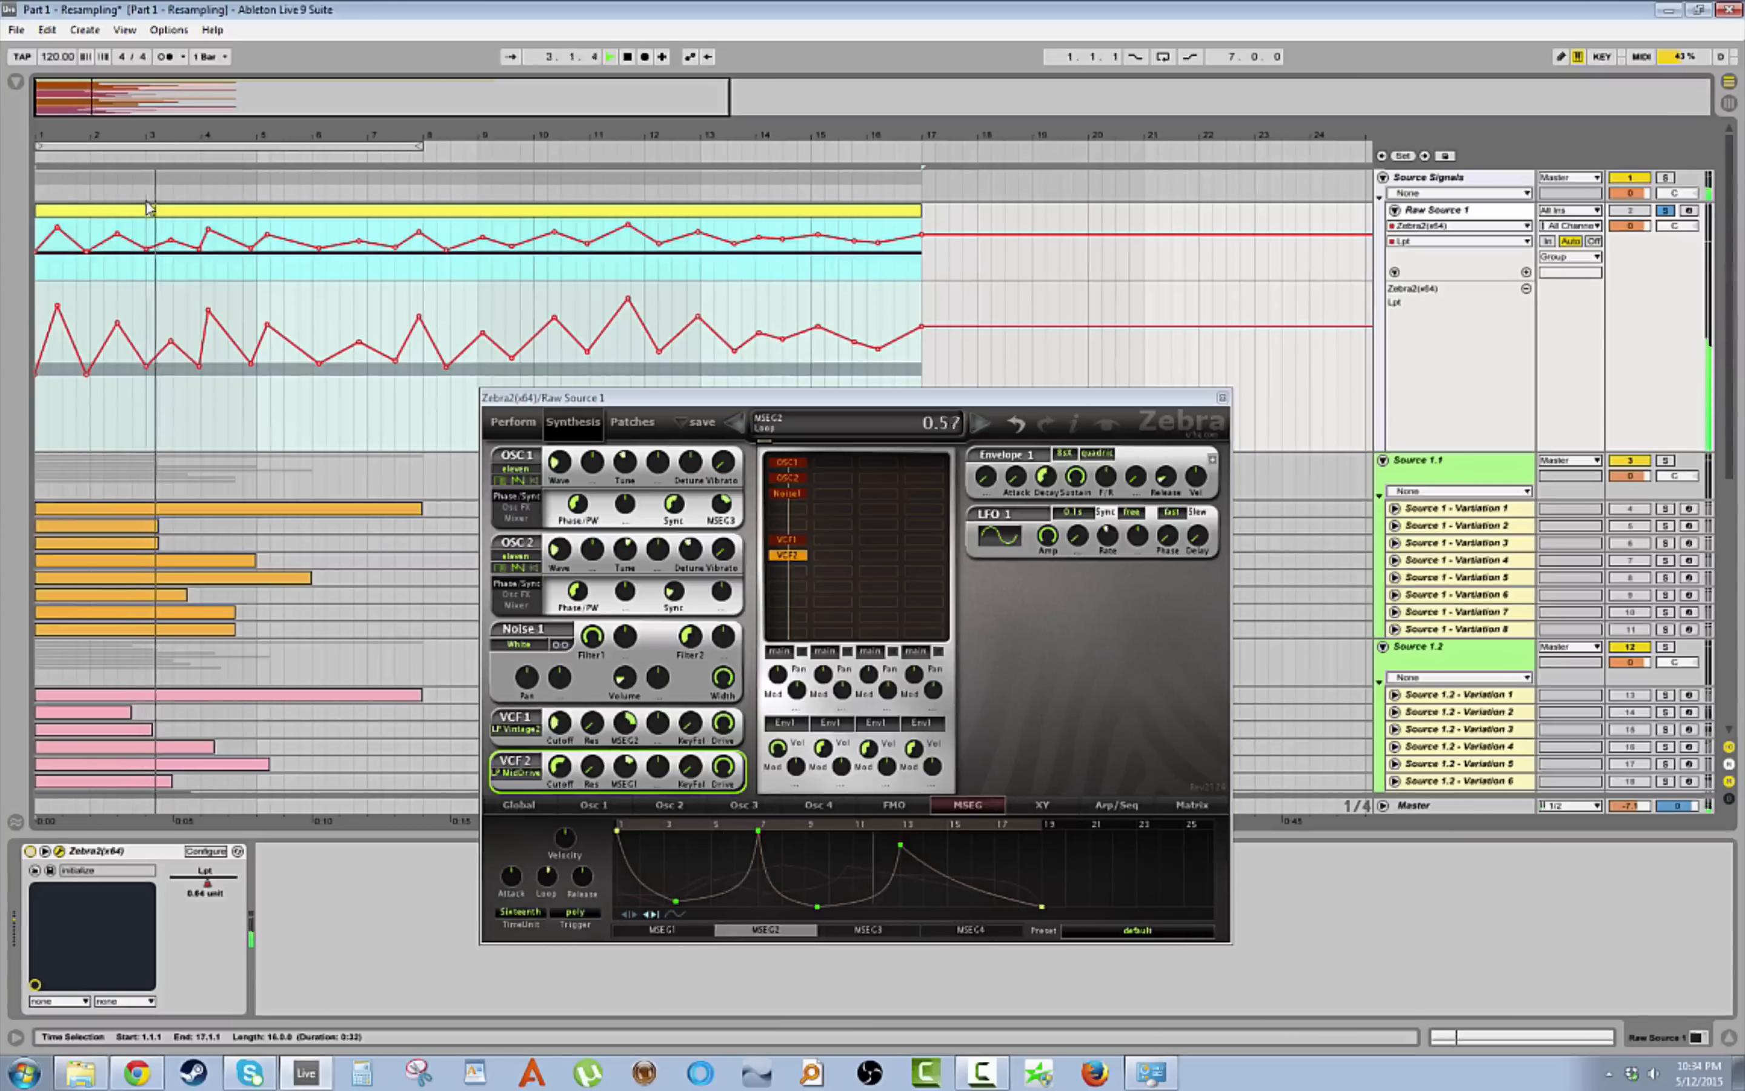
{"action": "key", "text": "space"}
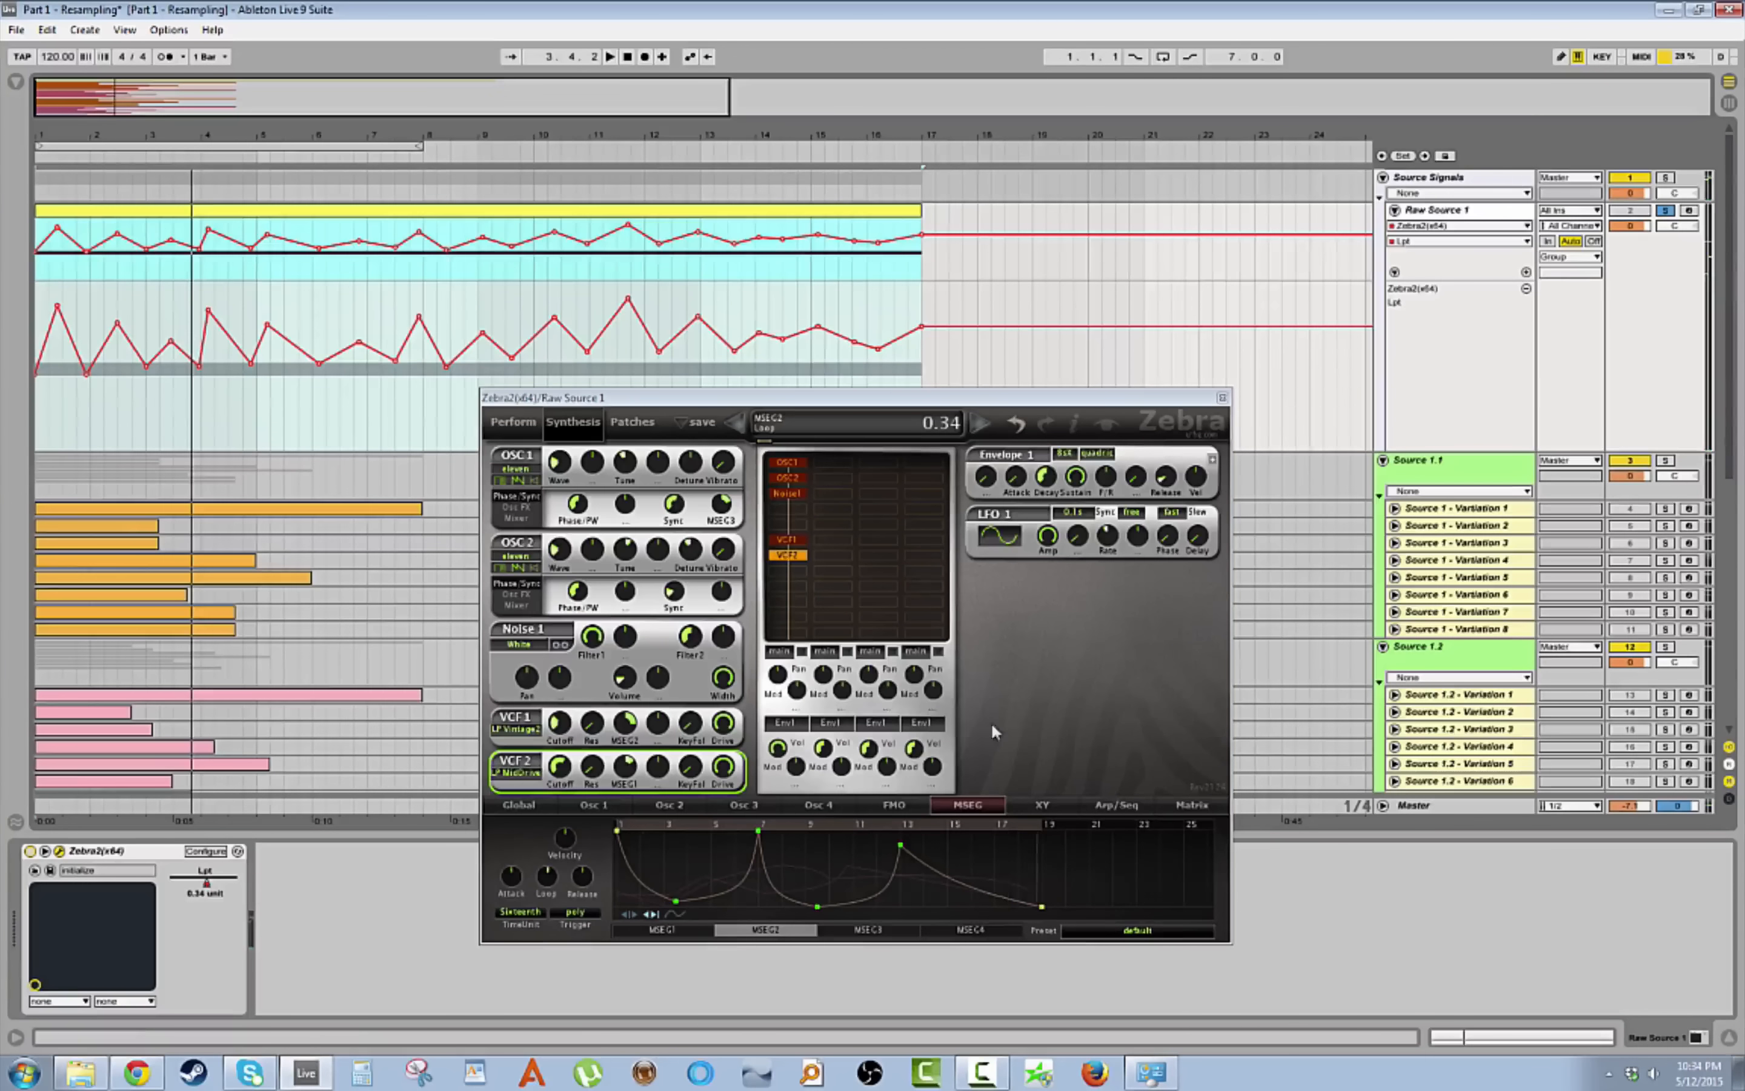
Close the Zebra2 window, and fold the Raw Source 1 track with its solo turned off.
{"action": "left_click", "coordinate": [1222, 397]}
{"action": "left_click", "coordinate": [1395, 210]}
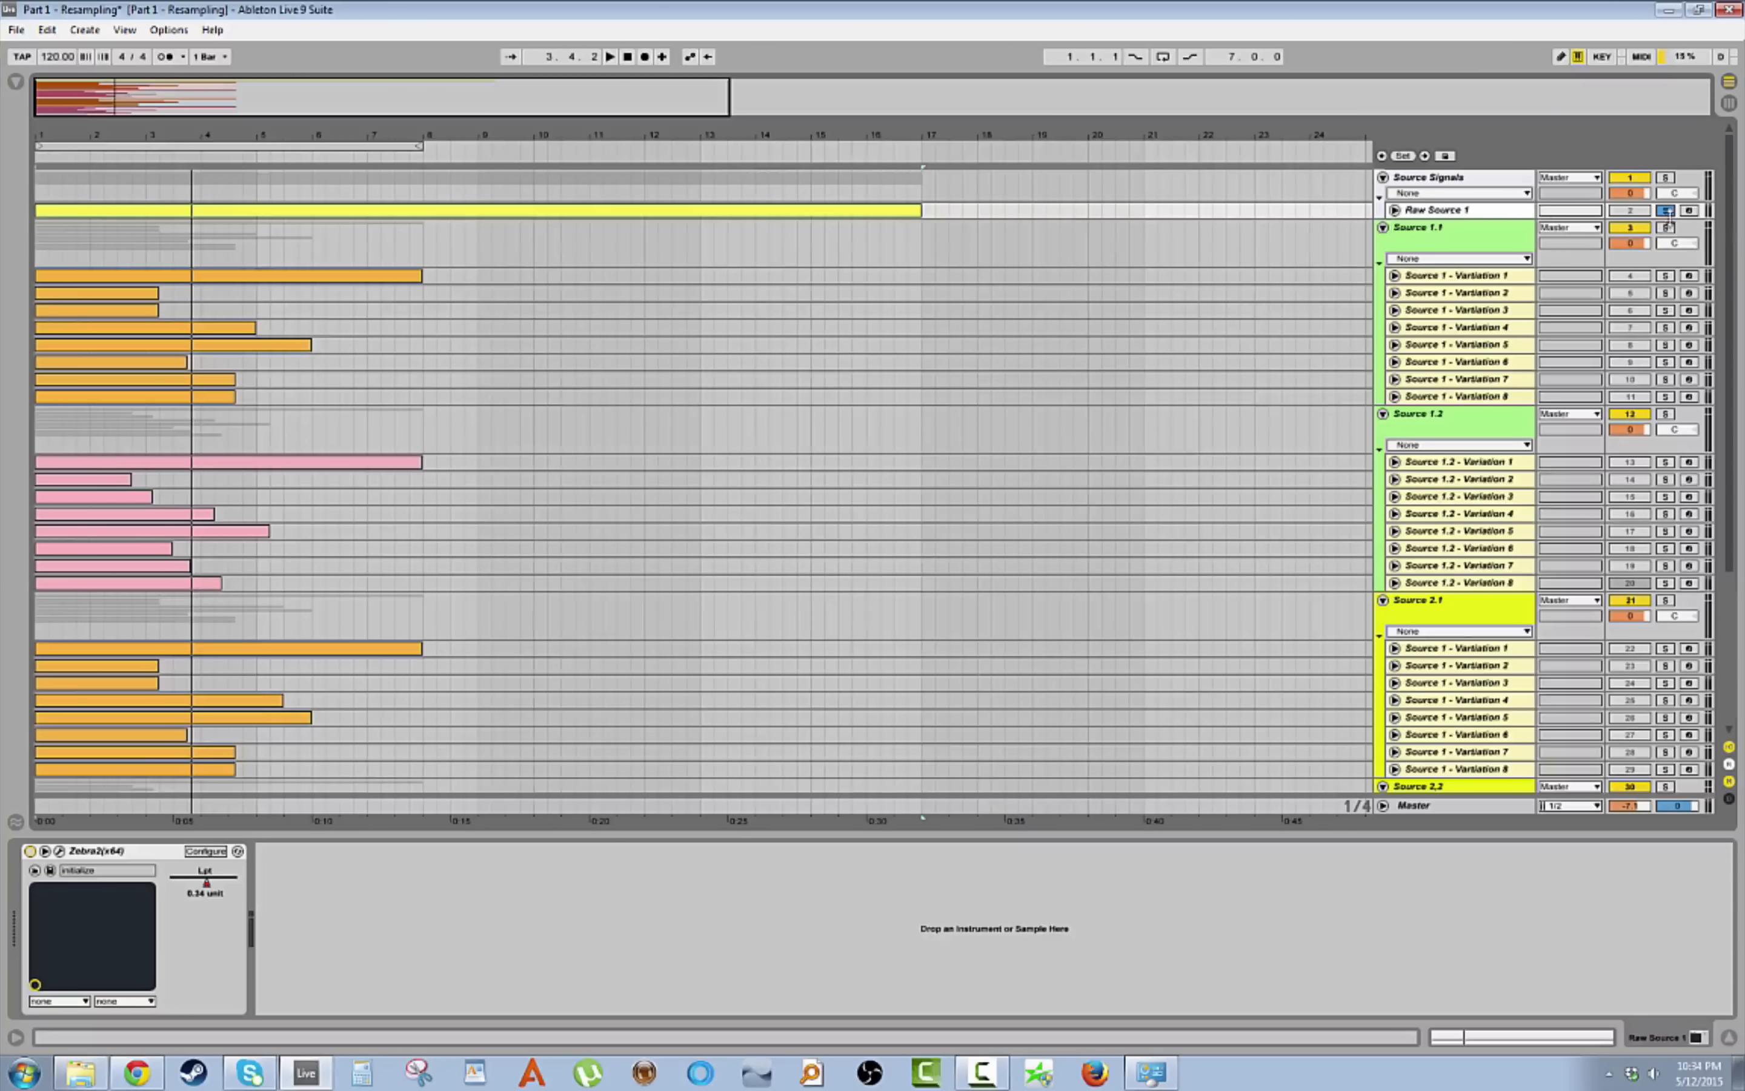
{"action": "left_click", "coordinate": [1459, 213]}
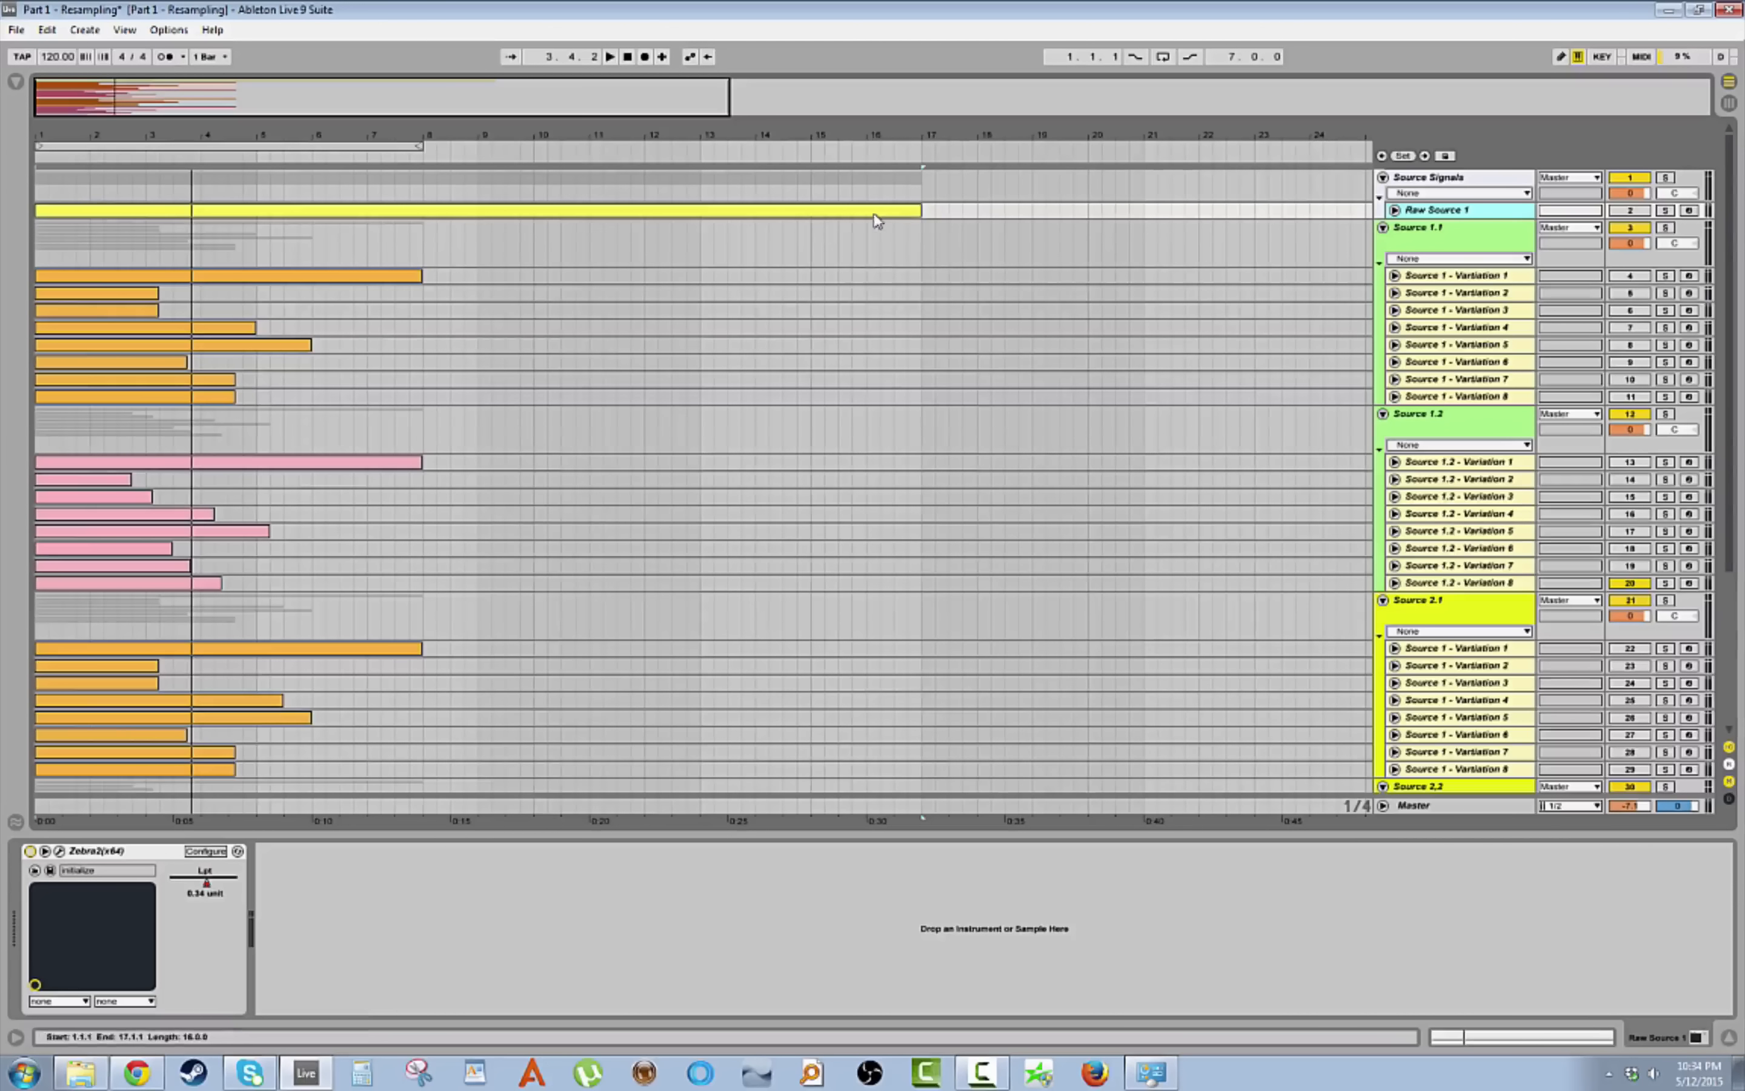
{"action": "left_click", "coordinate": [741, 211]}
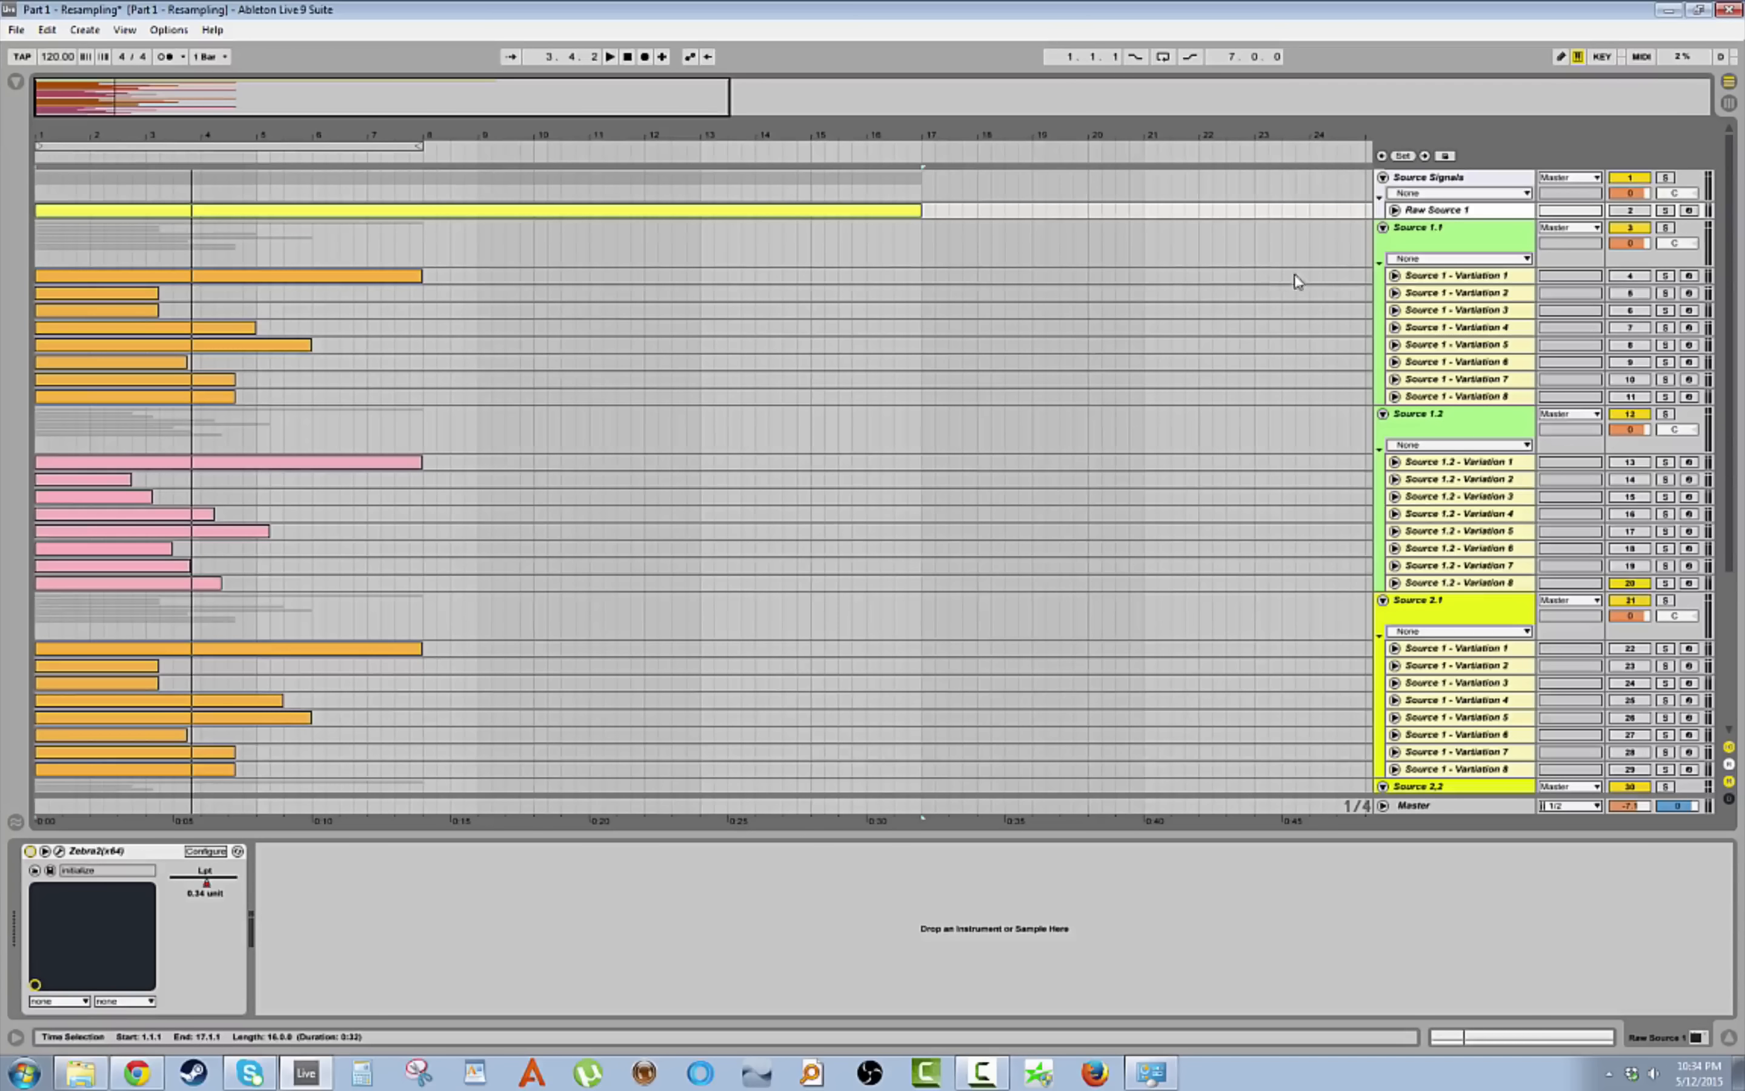
Display the device chain of the Source 1 - Variation 1 track in the Source 1.1 group.
{"action": "left_click", "coordinate": [1407, 280]}
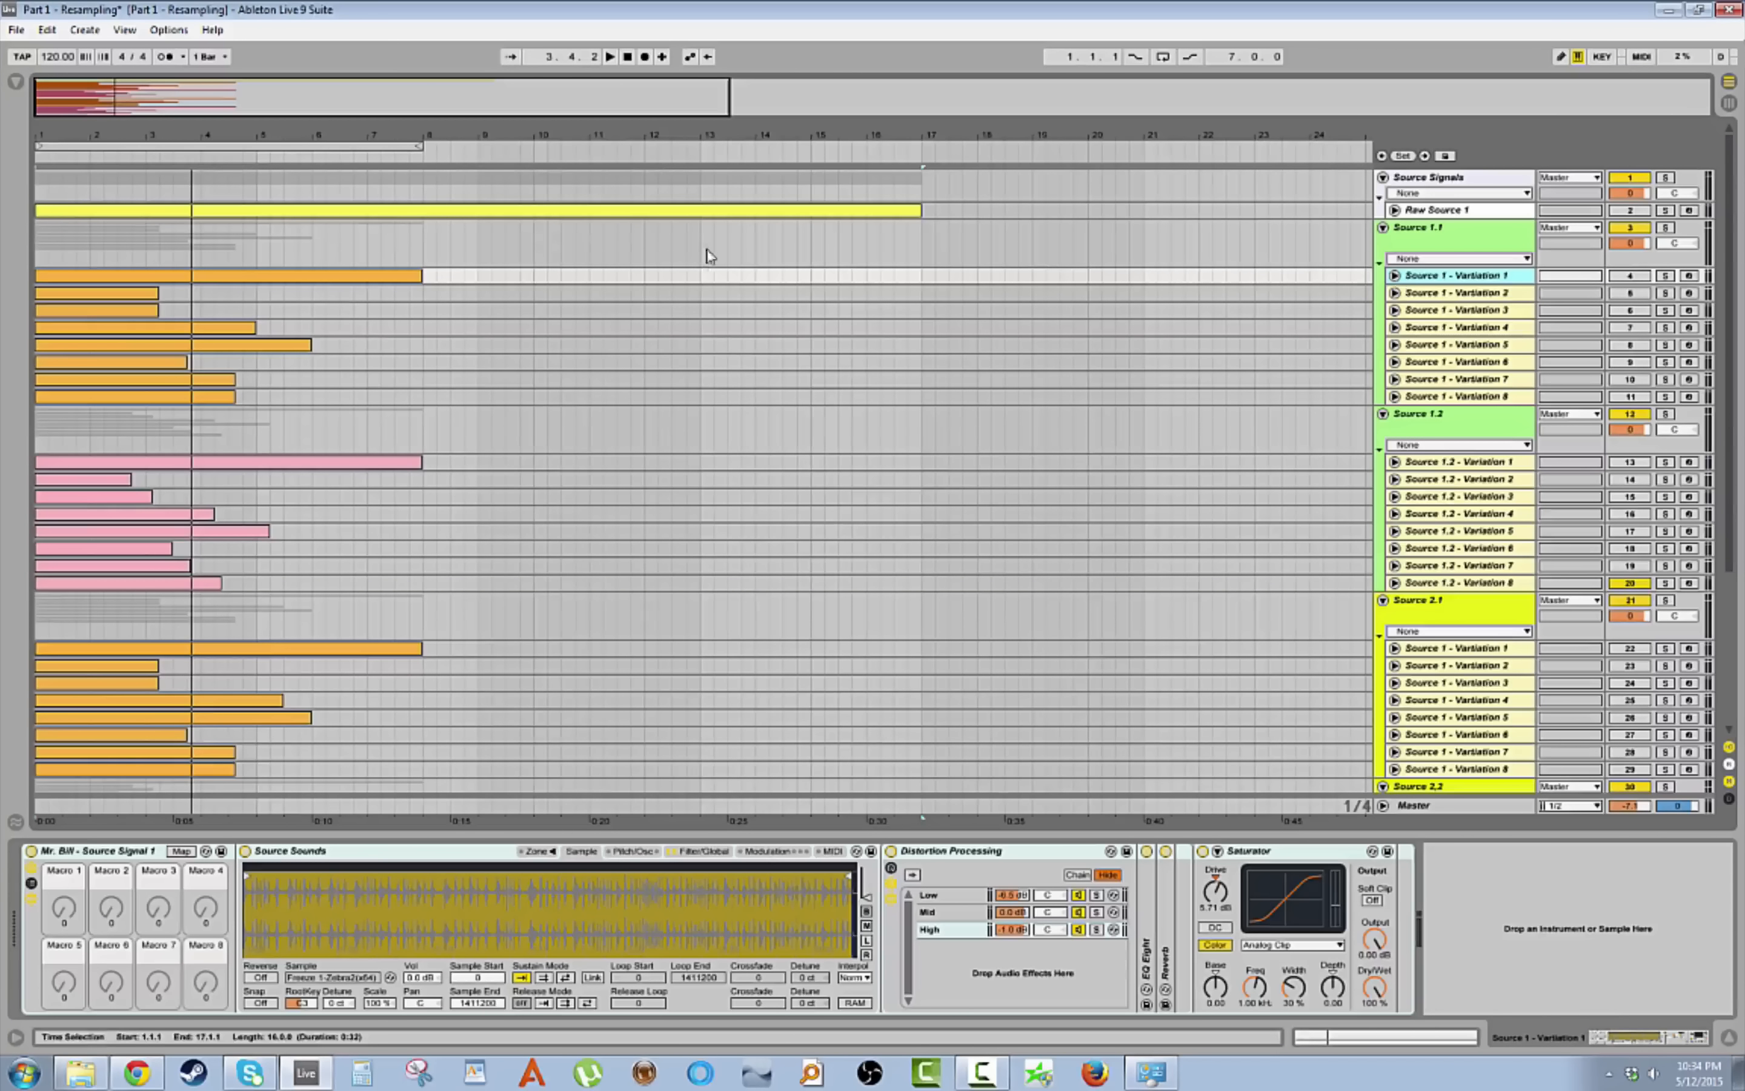
{"action": "left_click", "coordinate": [394, 274]}
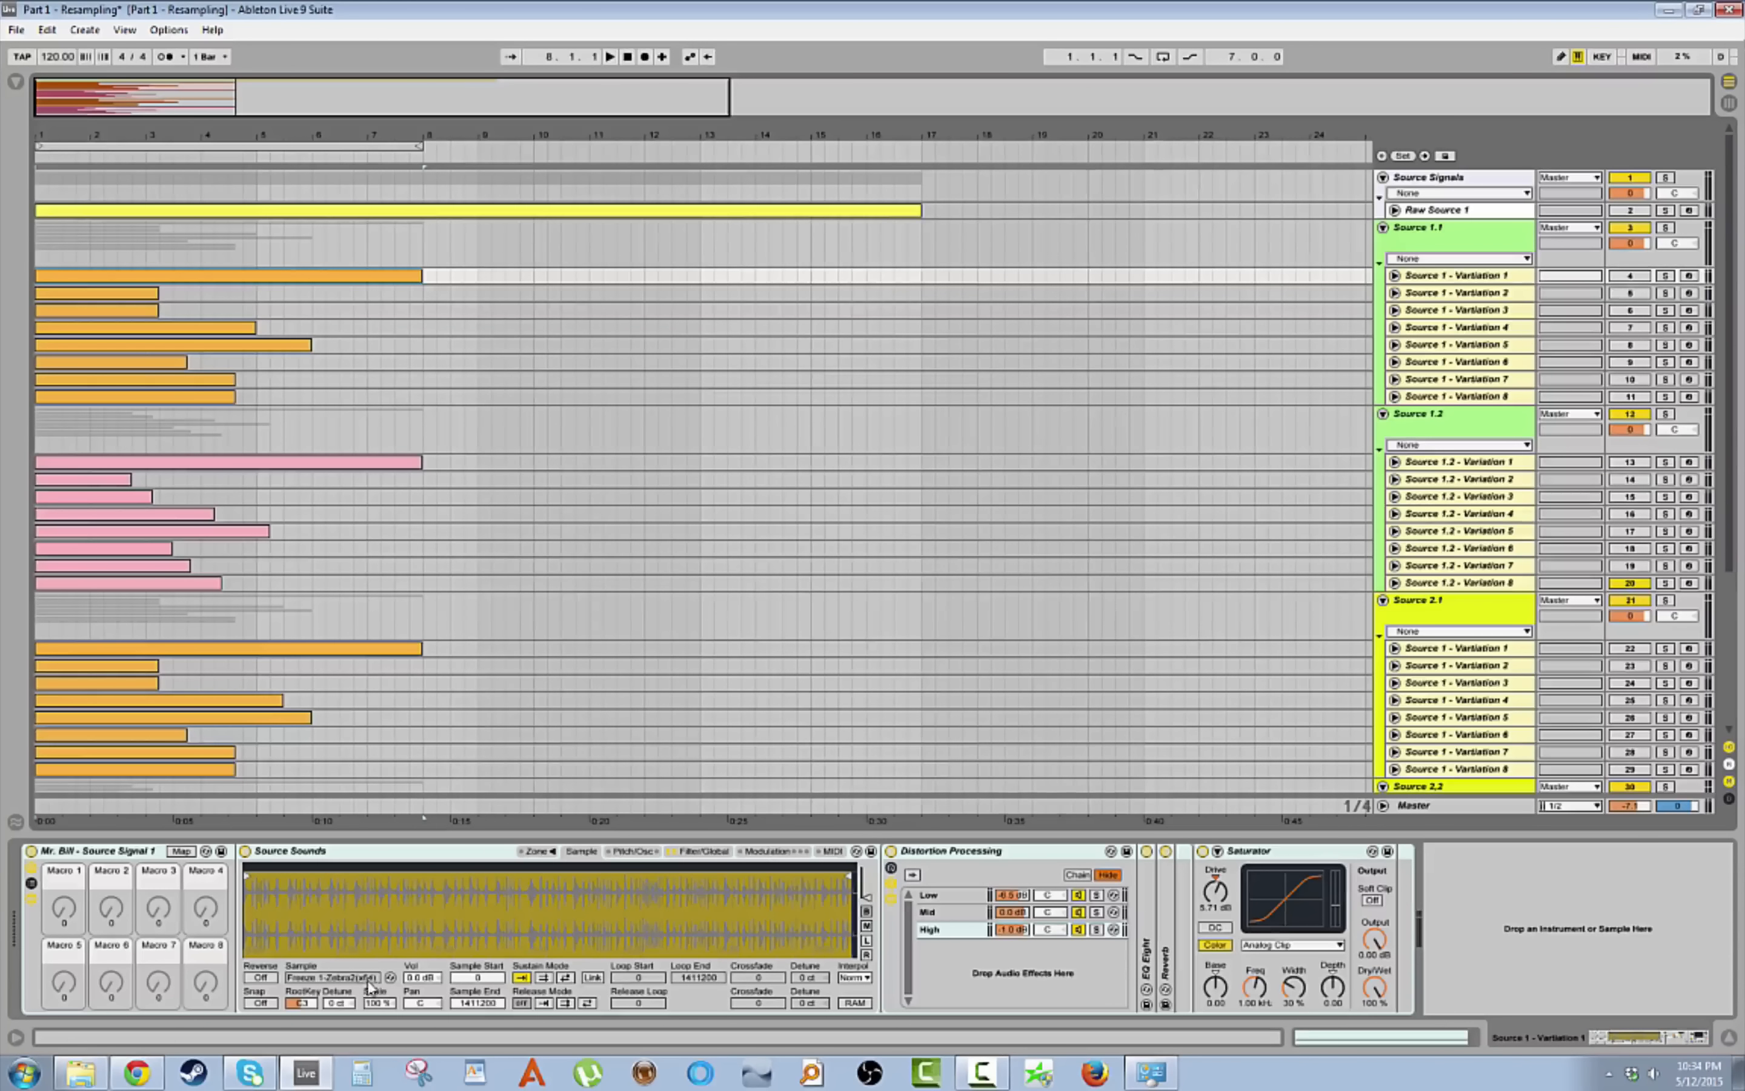
Display the pitch bend envelope of the MIDI clip on the Source 1 - Variation 1 track.
{"action": "left_click", "coordinate": [1446, 210]}
{"action": "double_click", "coordinate": [246, 276]}
{"action": "left_click", "coordinate": [251, 882]}
{"action": "left_click", "coordinate": [464, 865]}
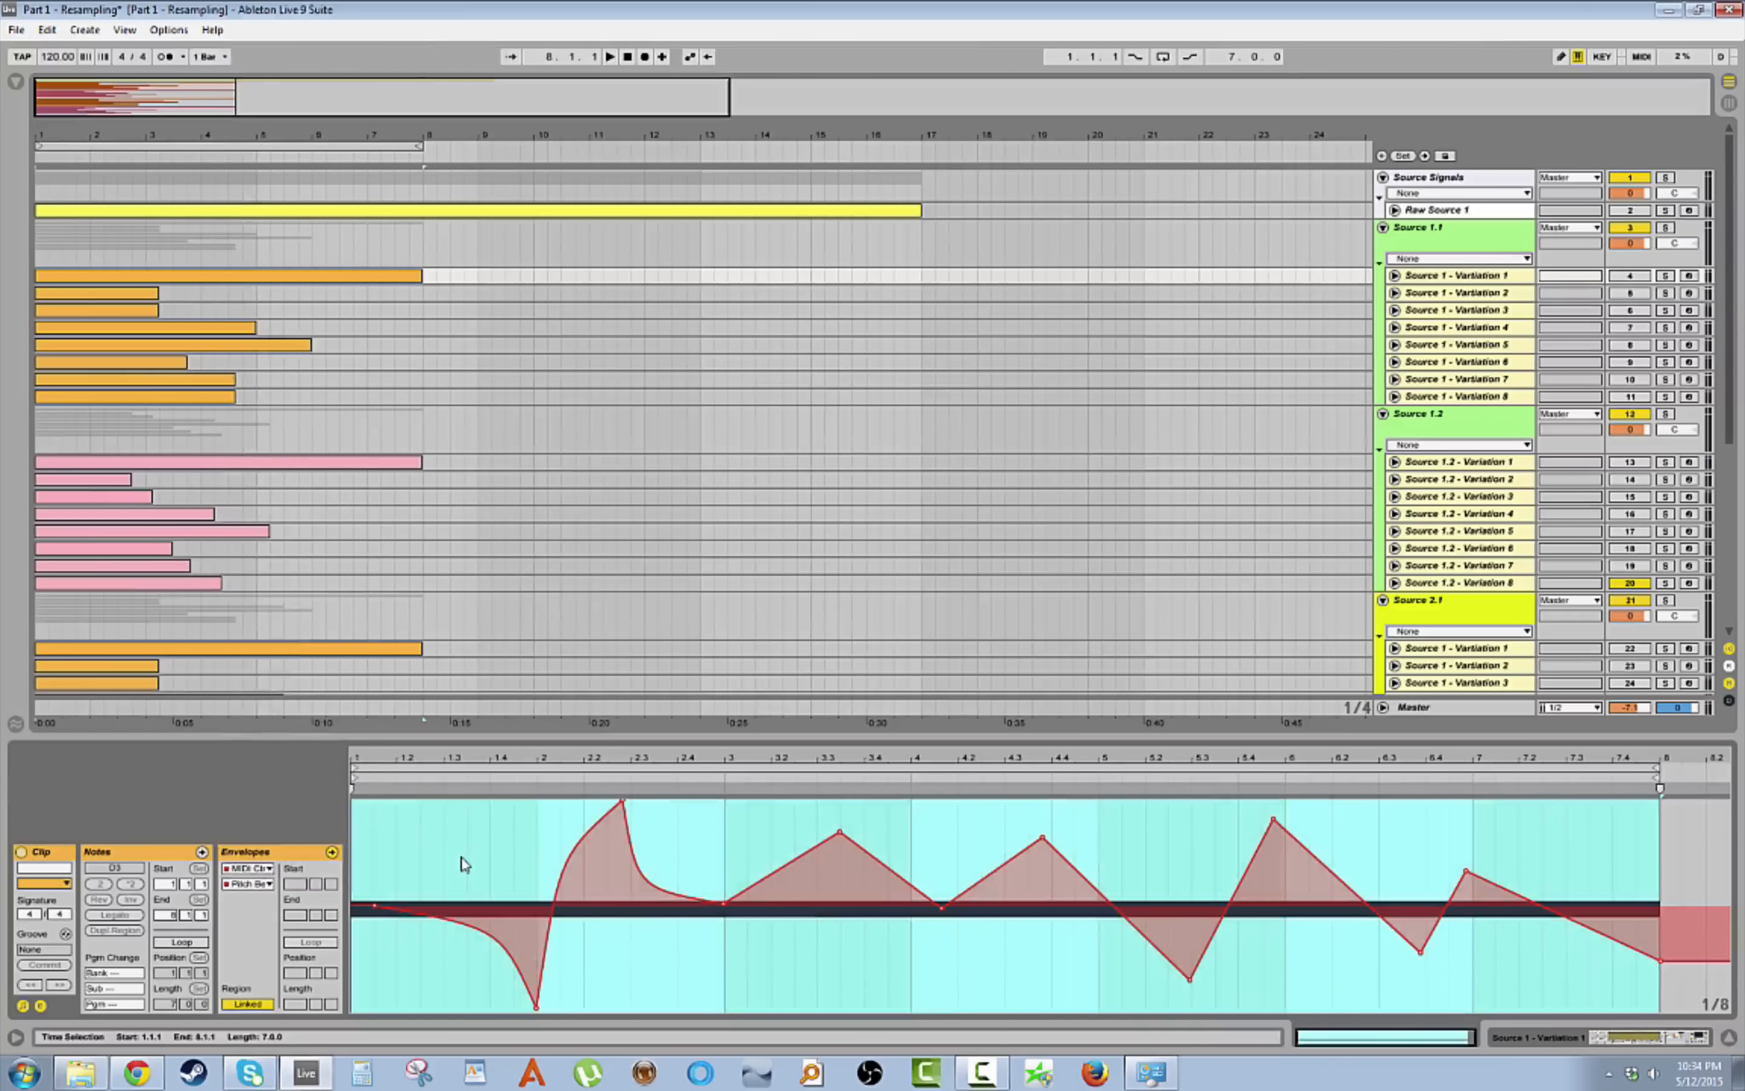
Delete the clip's pitch bend envelope and display its C3 note.
{"action": "key", "text": "Delete"}
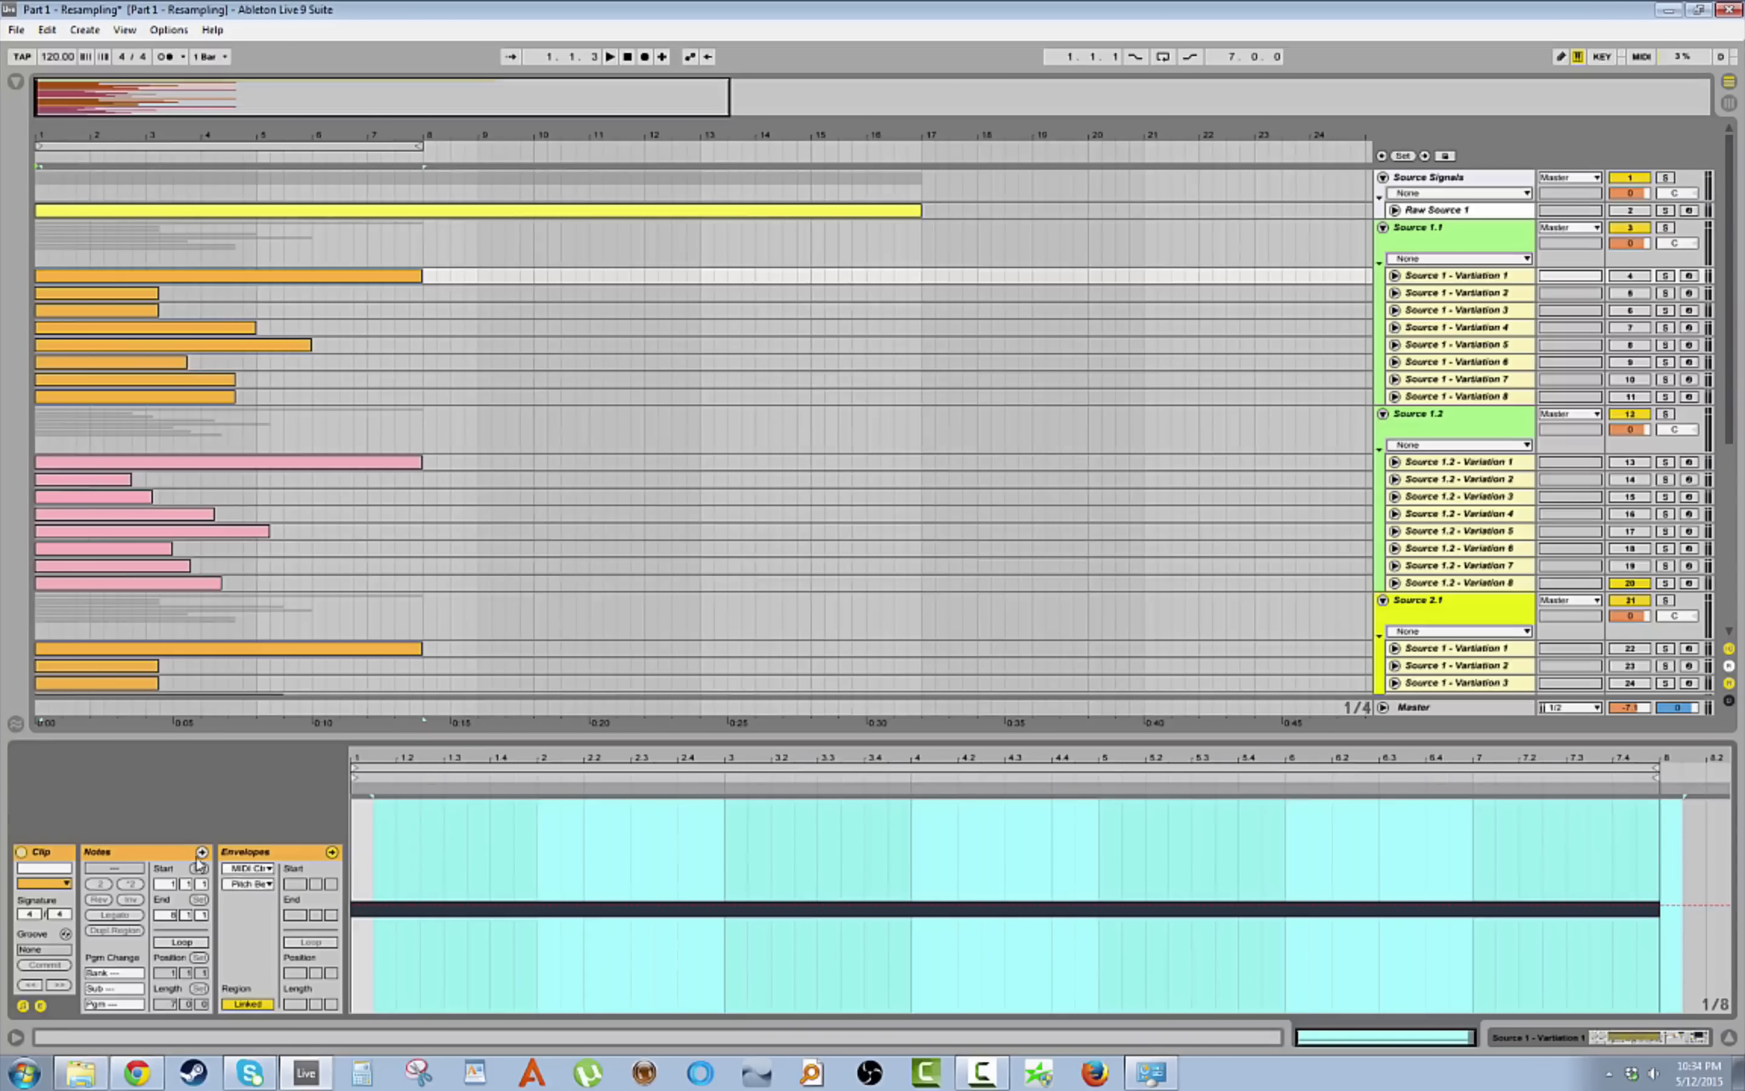
{"action": "left_click_drag", "start_coordinate": [417, 821], "coordinate": [444, 852]}
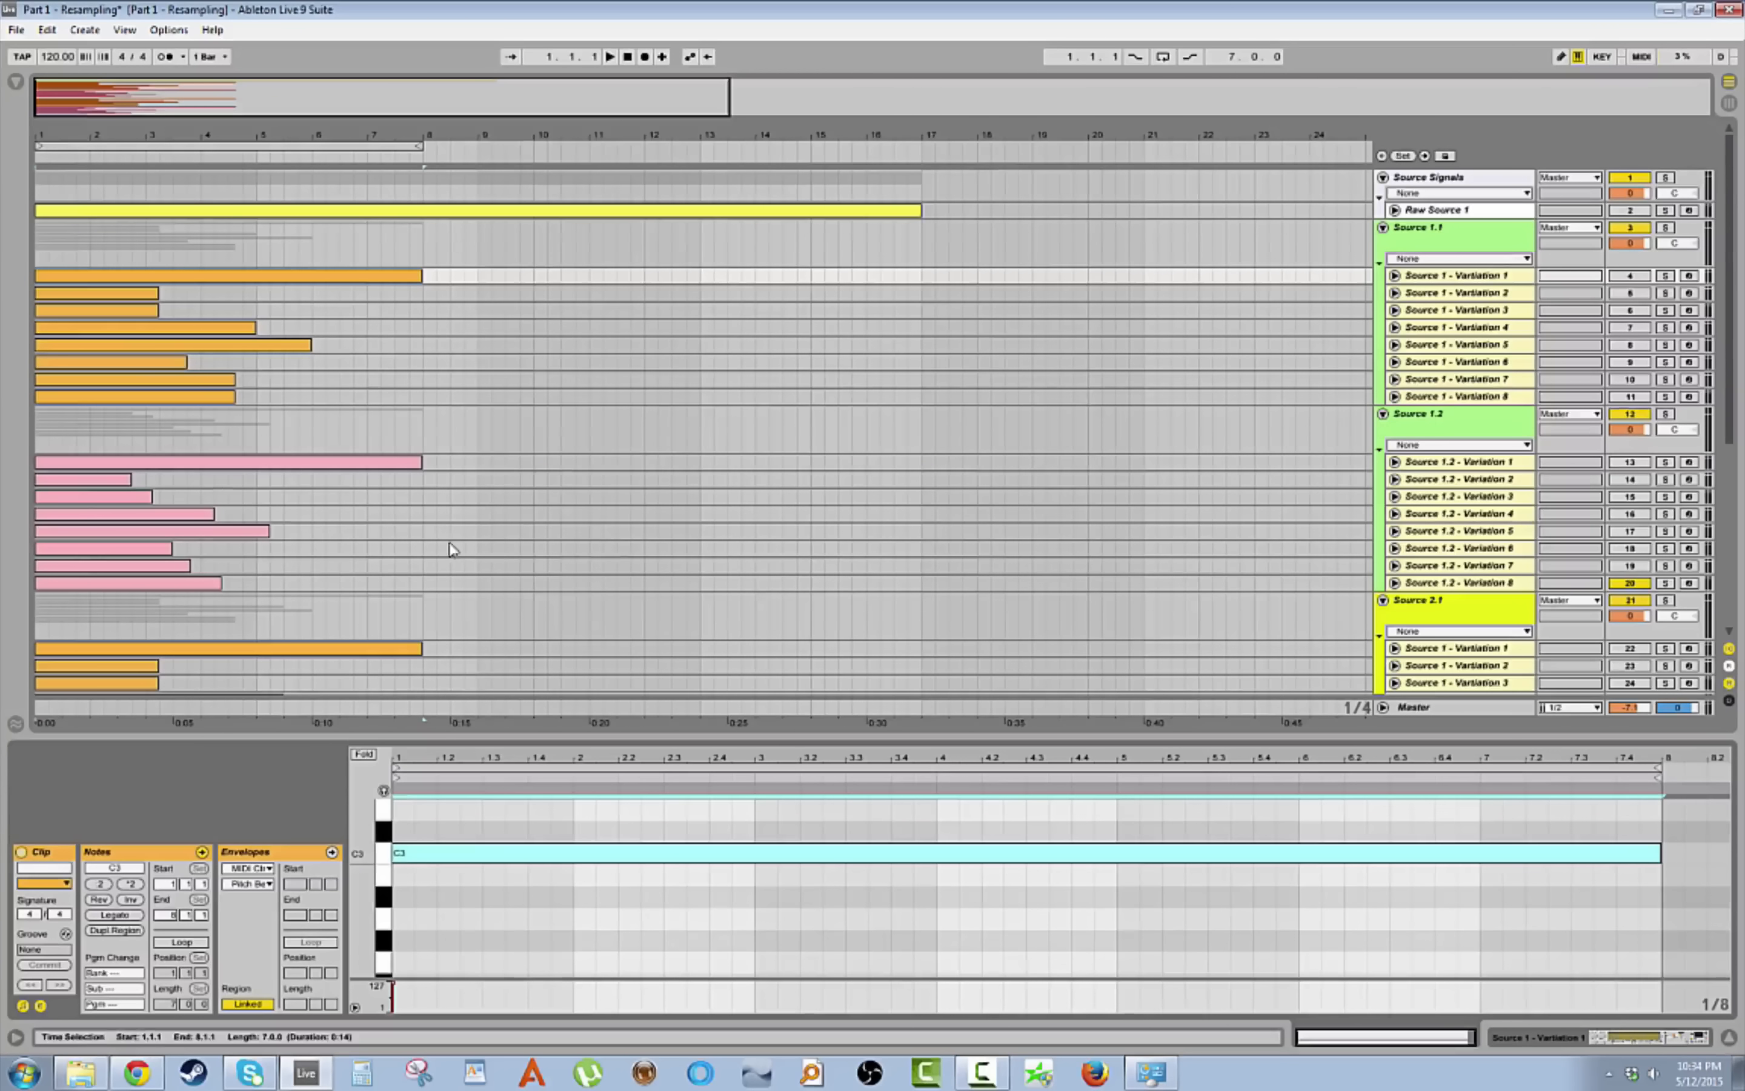
{"action": "left_click", "coordinate": [376, 275]}
Unfold and solo the Source 1 - Variation 1 track, play its clip and display its device chain.
{"action": "left_click", "coordinate": [1395, 276]}
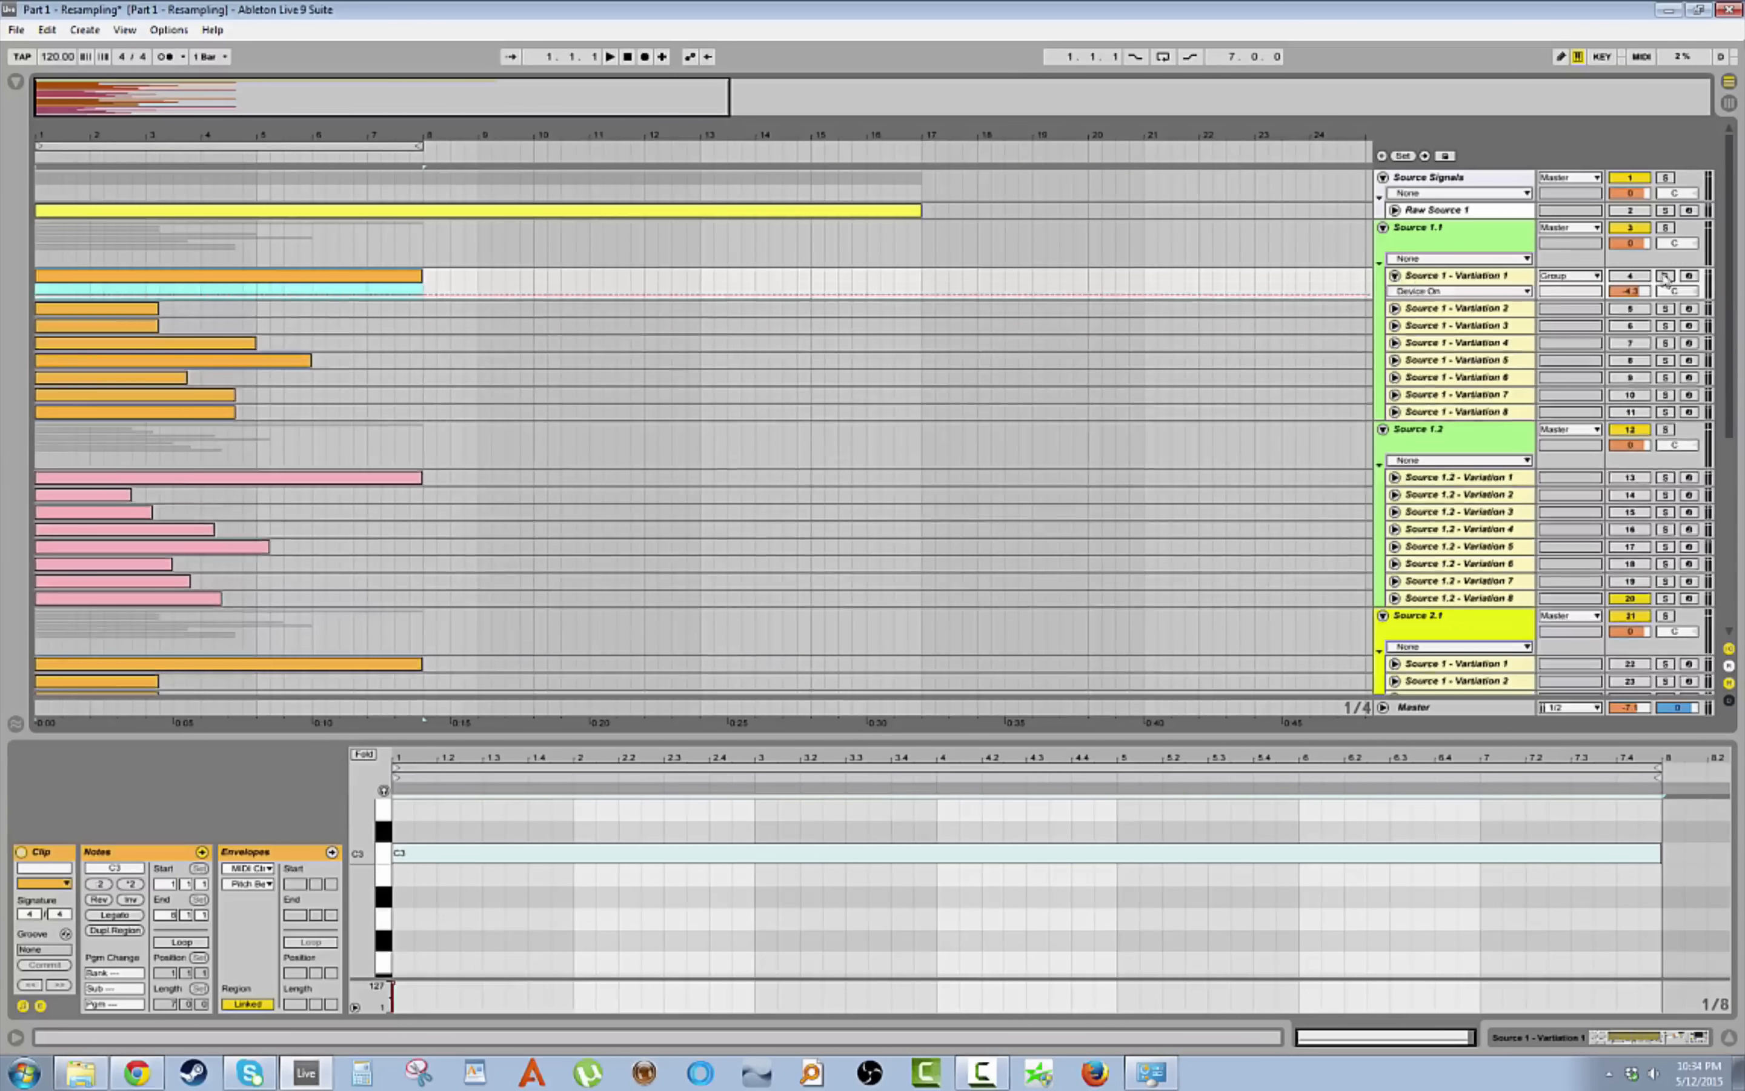
{"action": "left_click", "coordinate": [343, 276]}
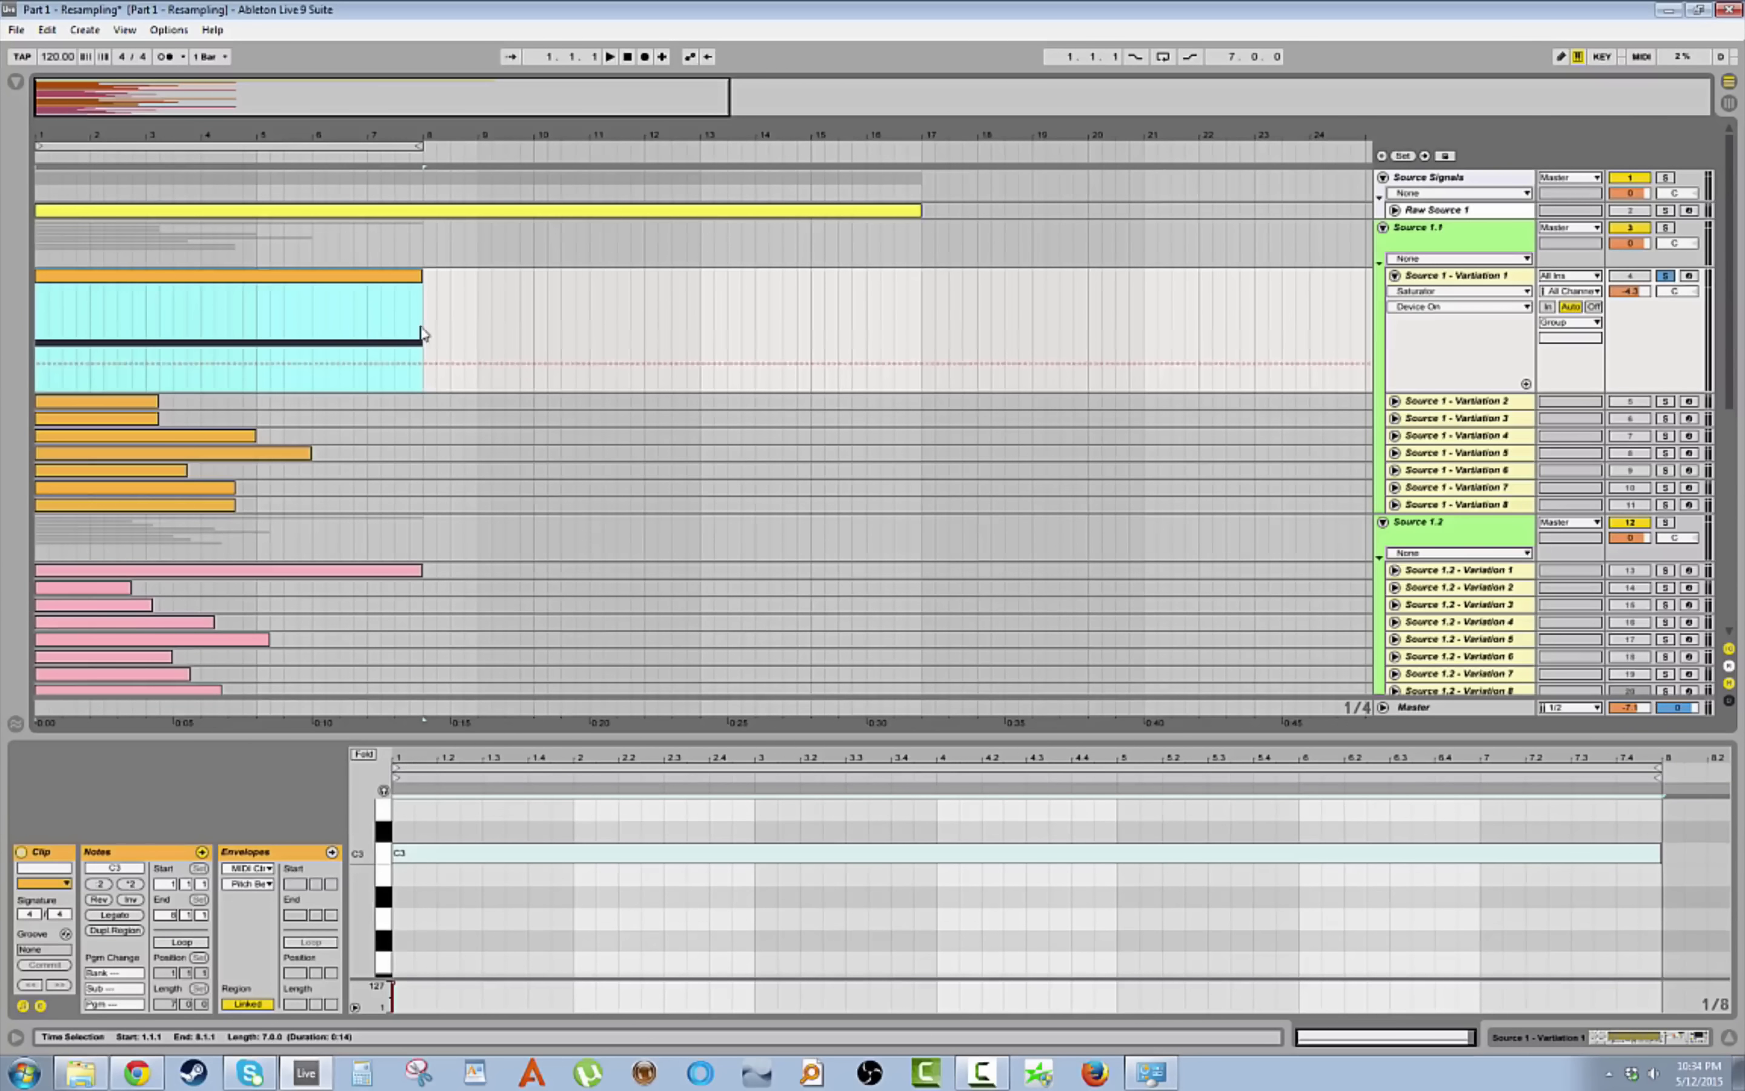
{"action": "key", "text": "space"}
{"action": "left_click", "coordinate": [527, 372]}
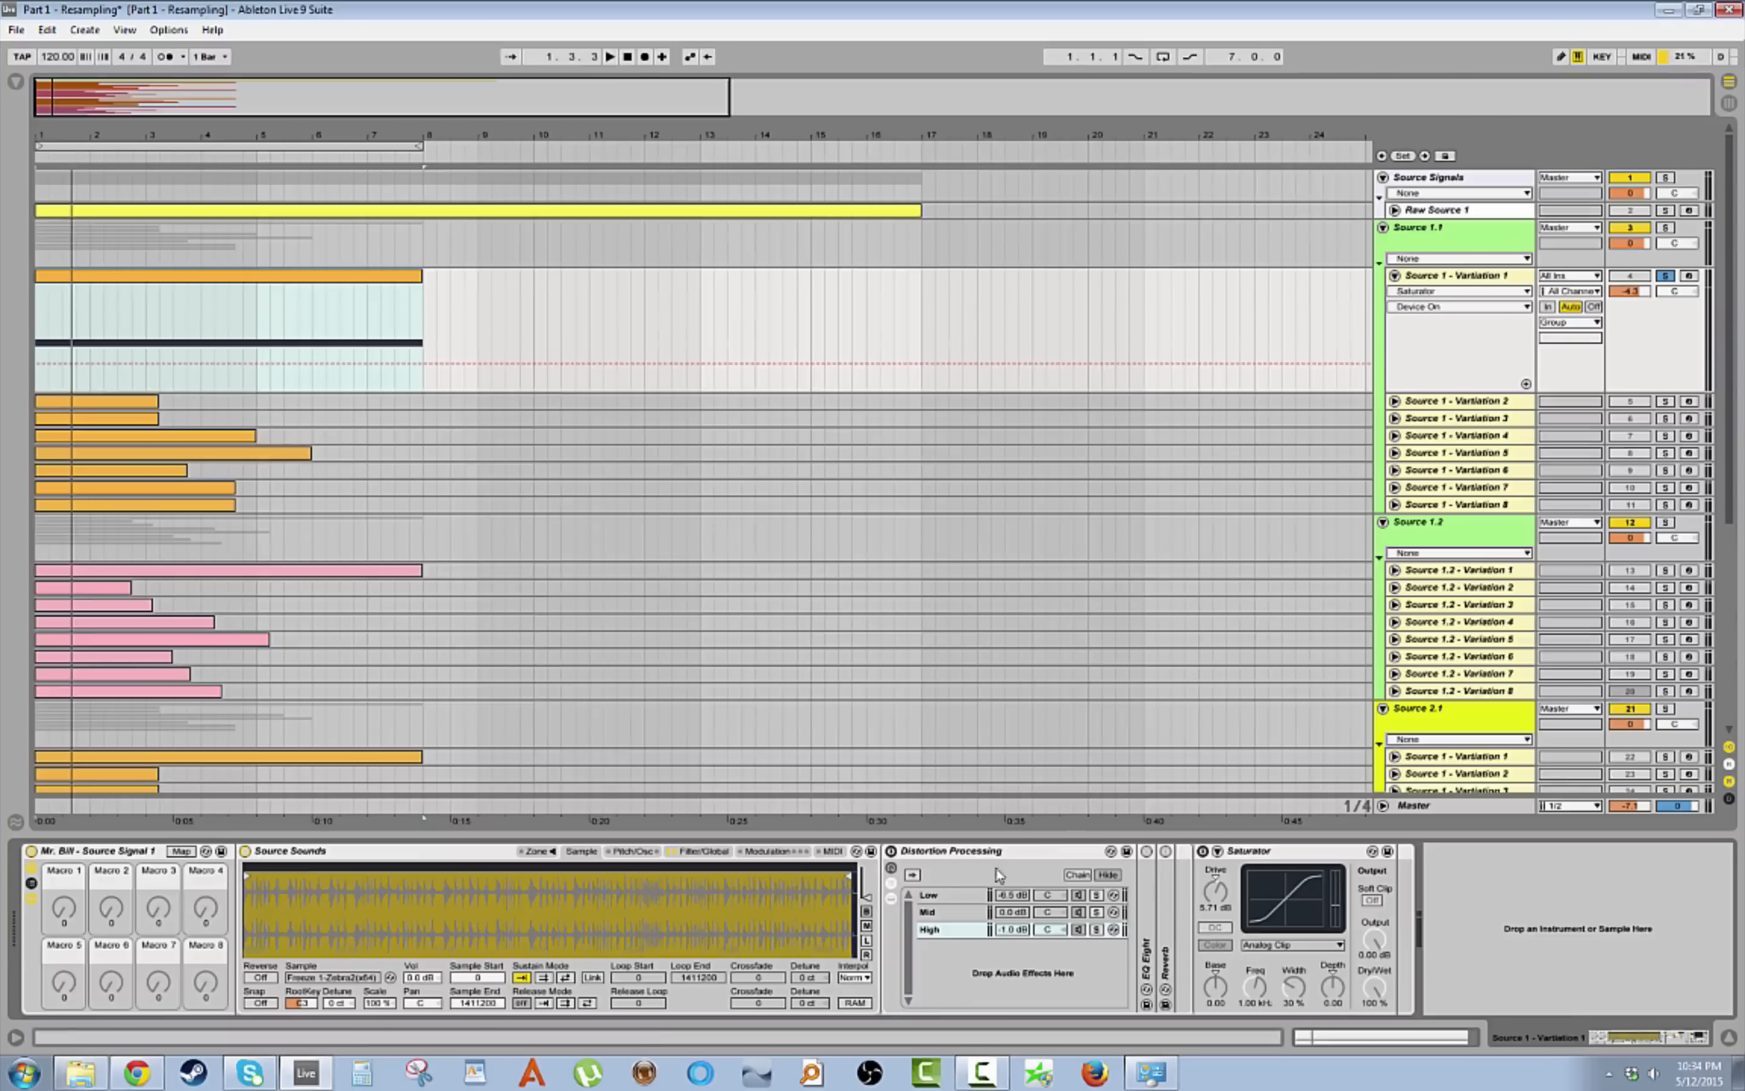
Turn off the Shaper, Filter and filter envelope in the Source Sounds Sampler.
{"action": "left_click", "coordinate": [700, 850]}
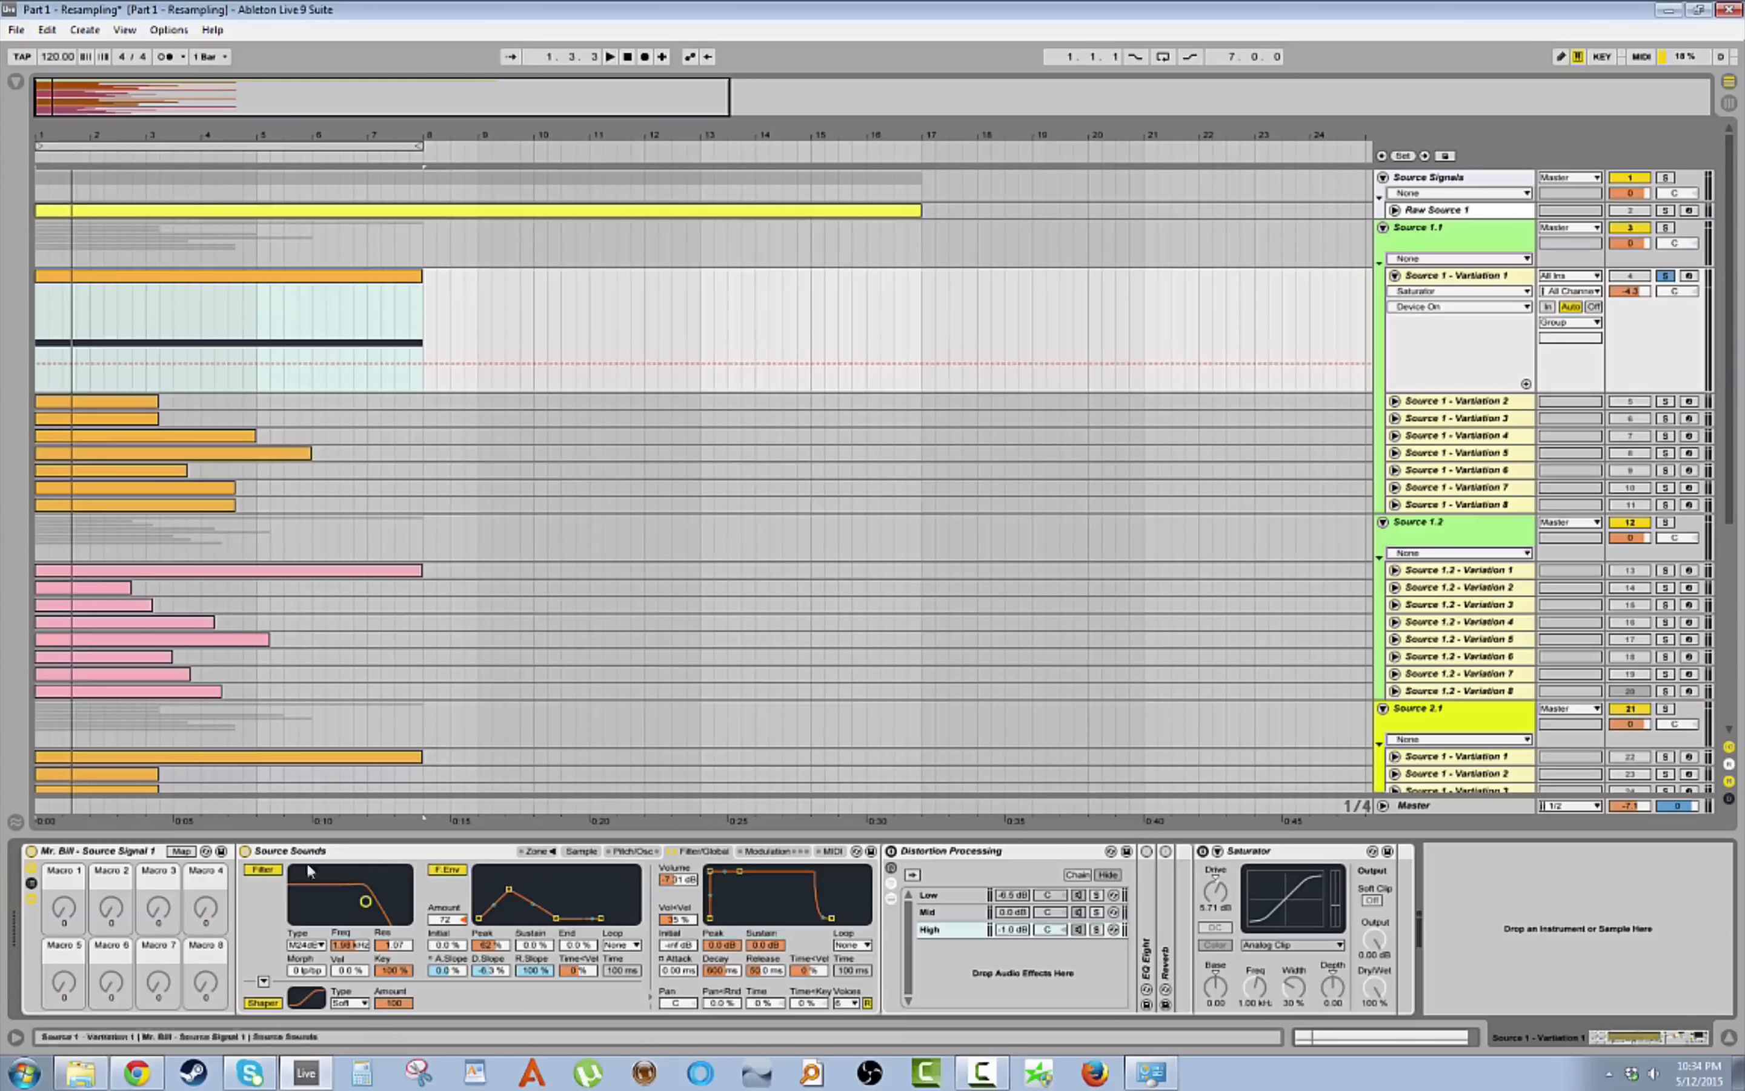
{"action": "left_click", "coordinate": [261, 1003]}
{"action": "left_click", "coordinate": [262, 870]}
{"action": "left_click", "coordinate": [447, 870]}
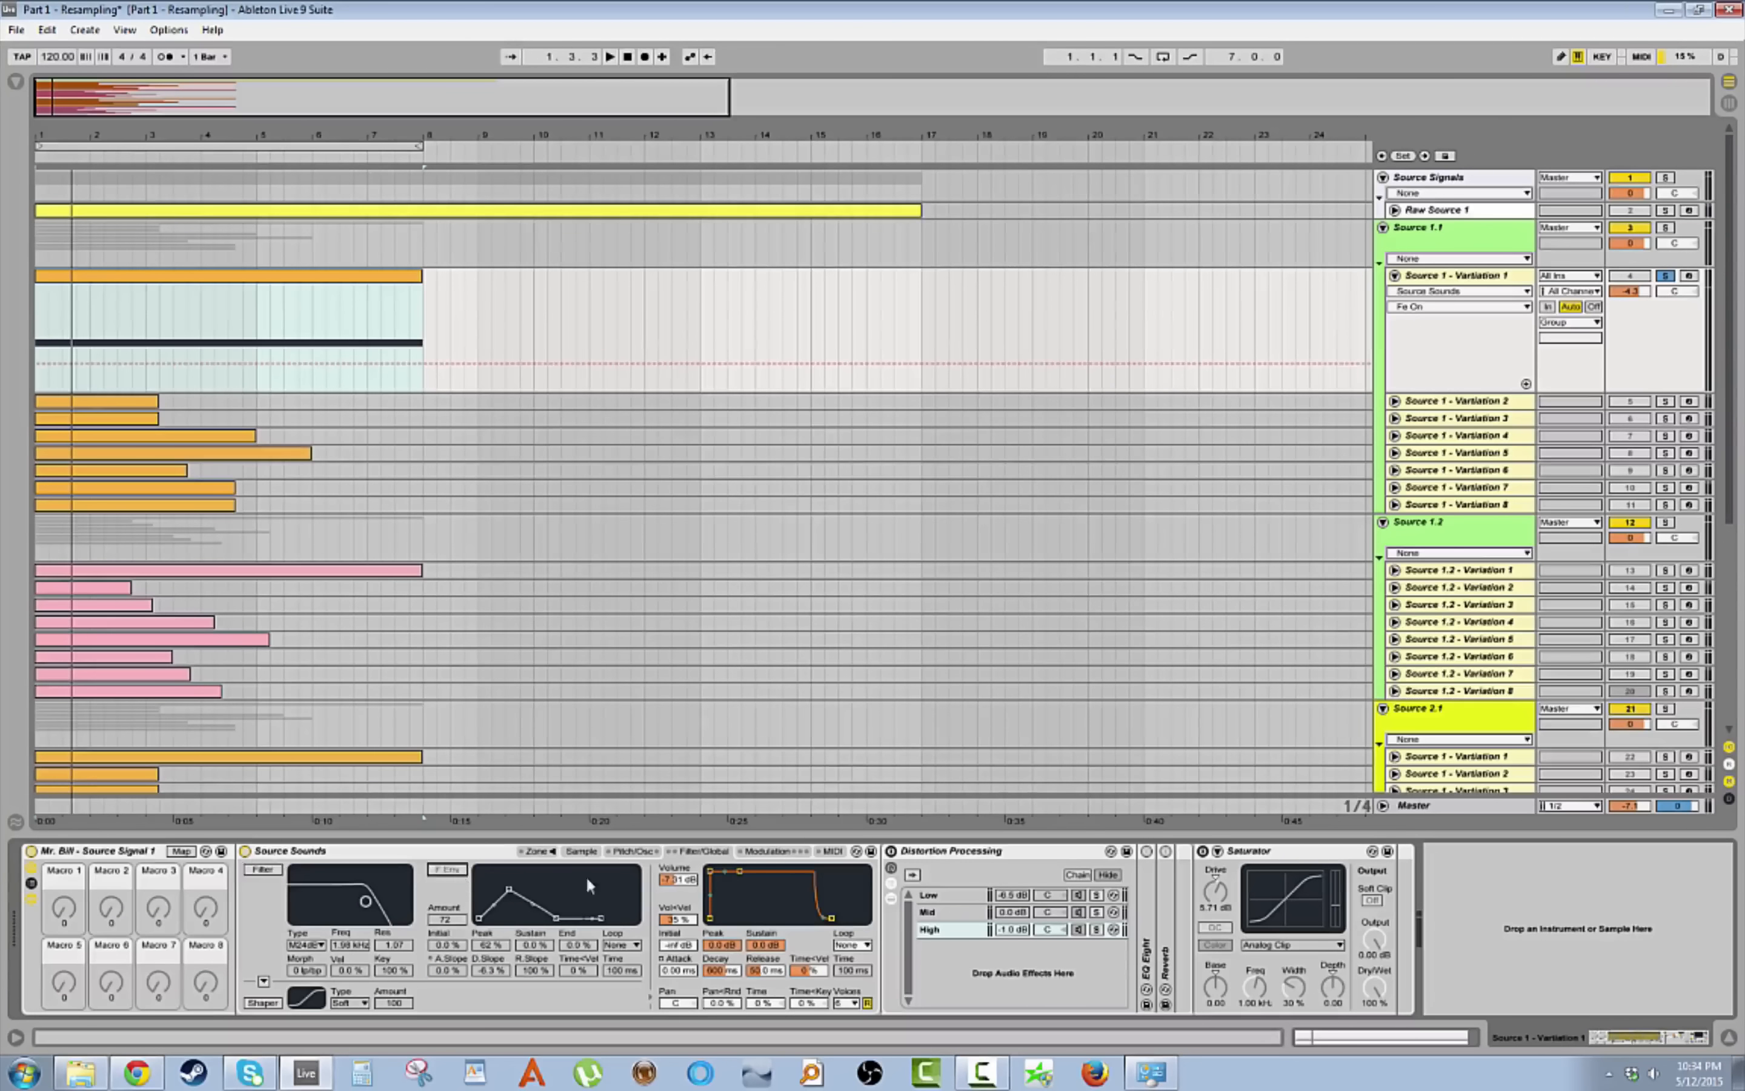
Solo the Raw Source 1 track for comparison and bring back the sample view of Source Sounds.
{"action": "left_click", "coordinate": [1666, 210]}
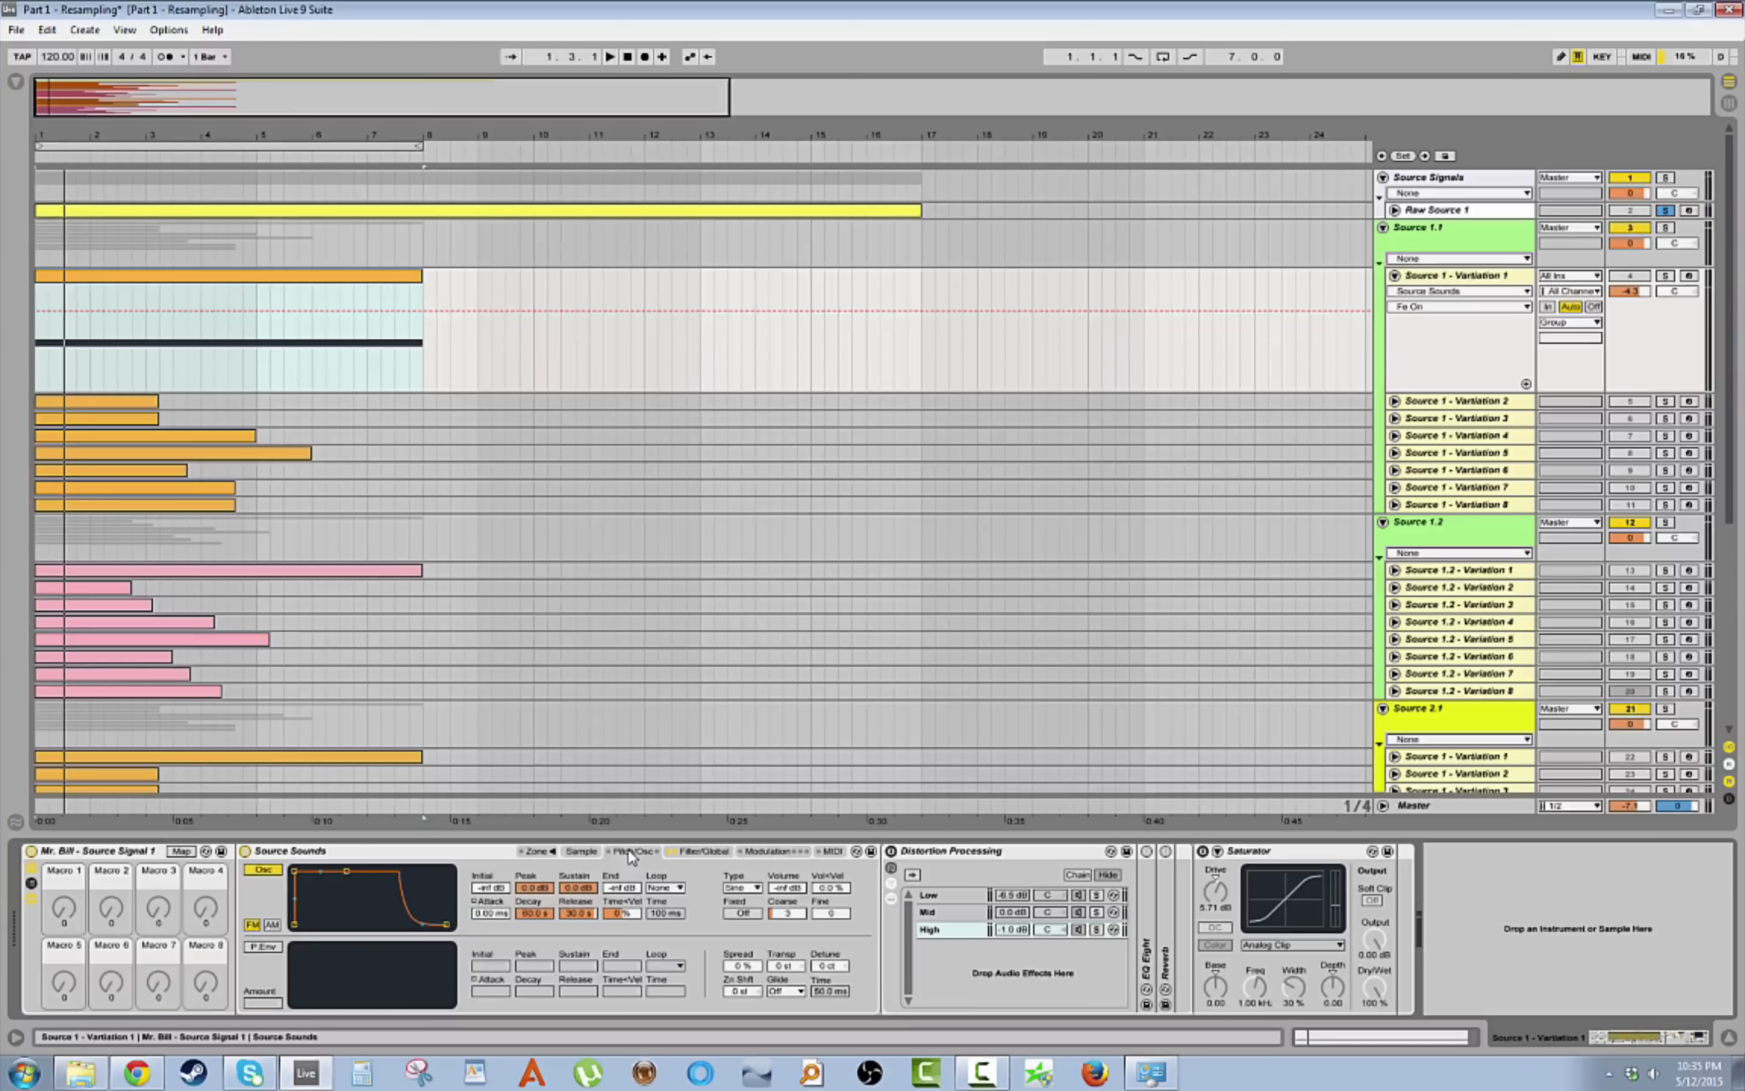
{"action": "left_click", "coordinate": [582, 851]}
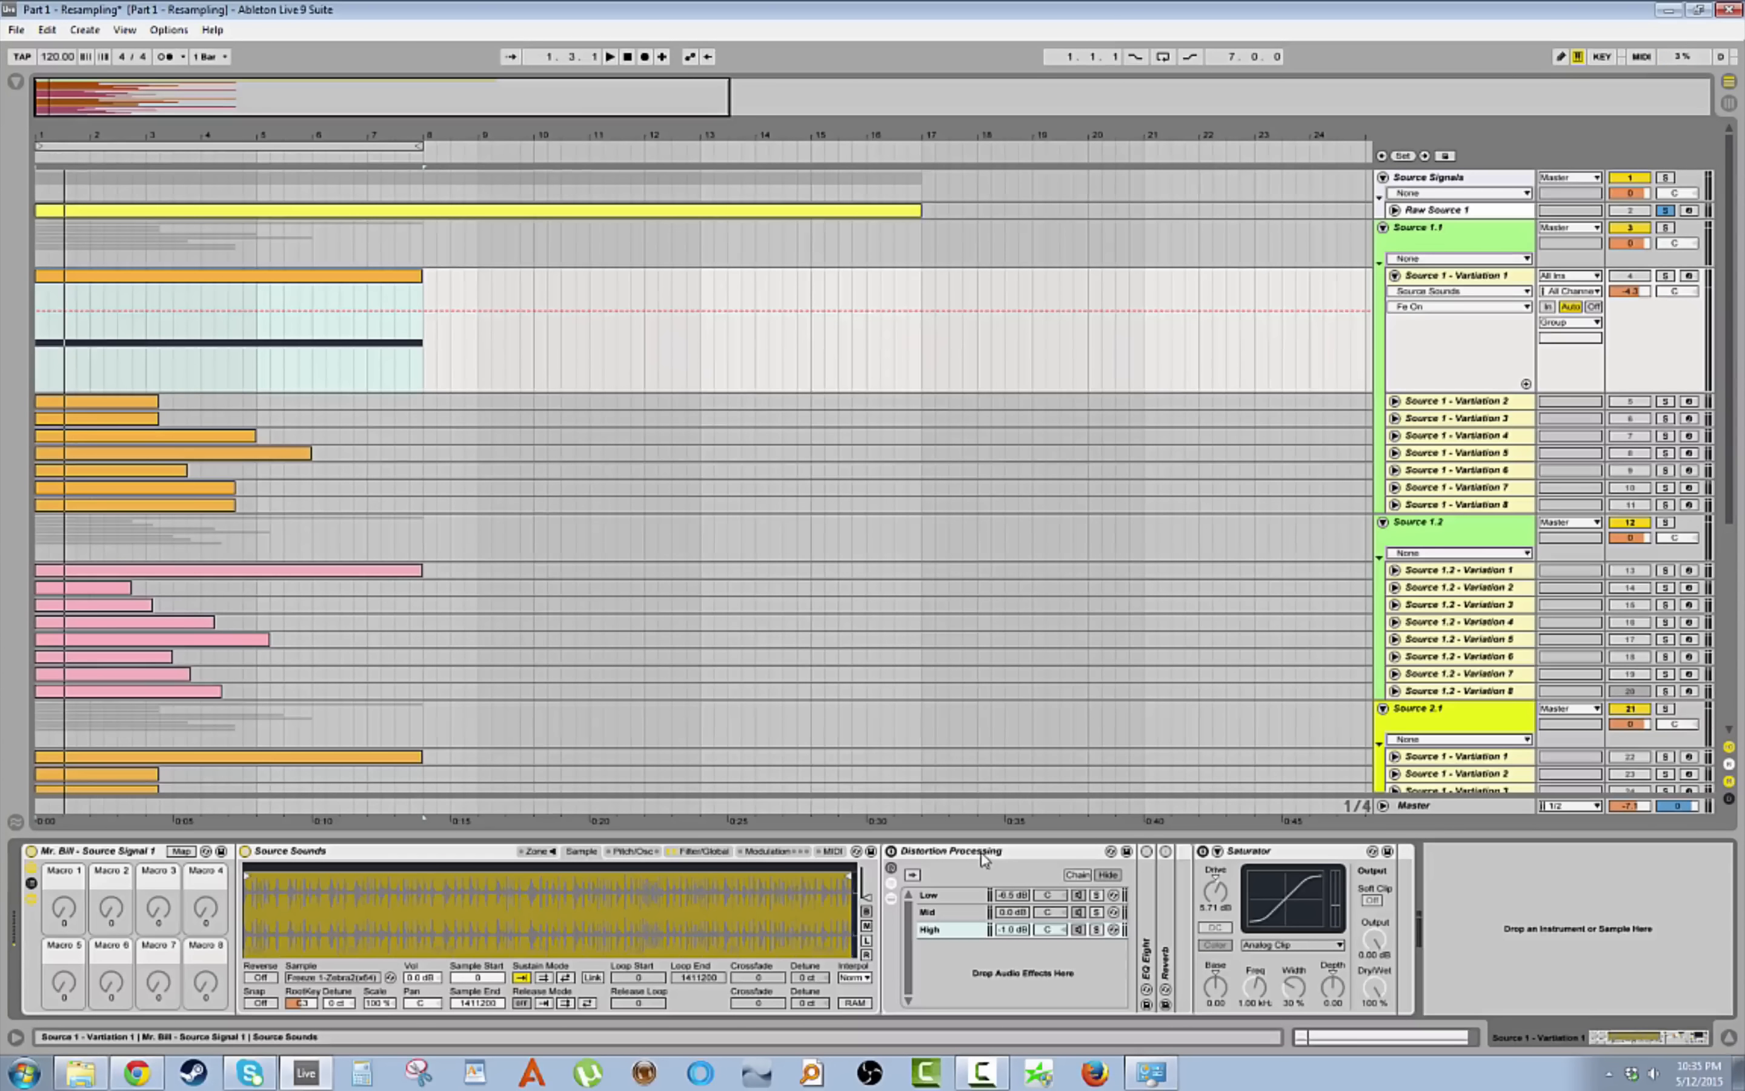
Undo the switching off of the Source Sounds sections and the effect devices.
{"action": "key", "text": "ctrl+z"}
{"action": "key", "text": "ctrl+z"}
{"action": "key", "text": "ctrl+z"}
{"action": "key", "text": "ctrl+z"}
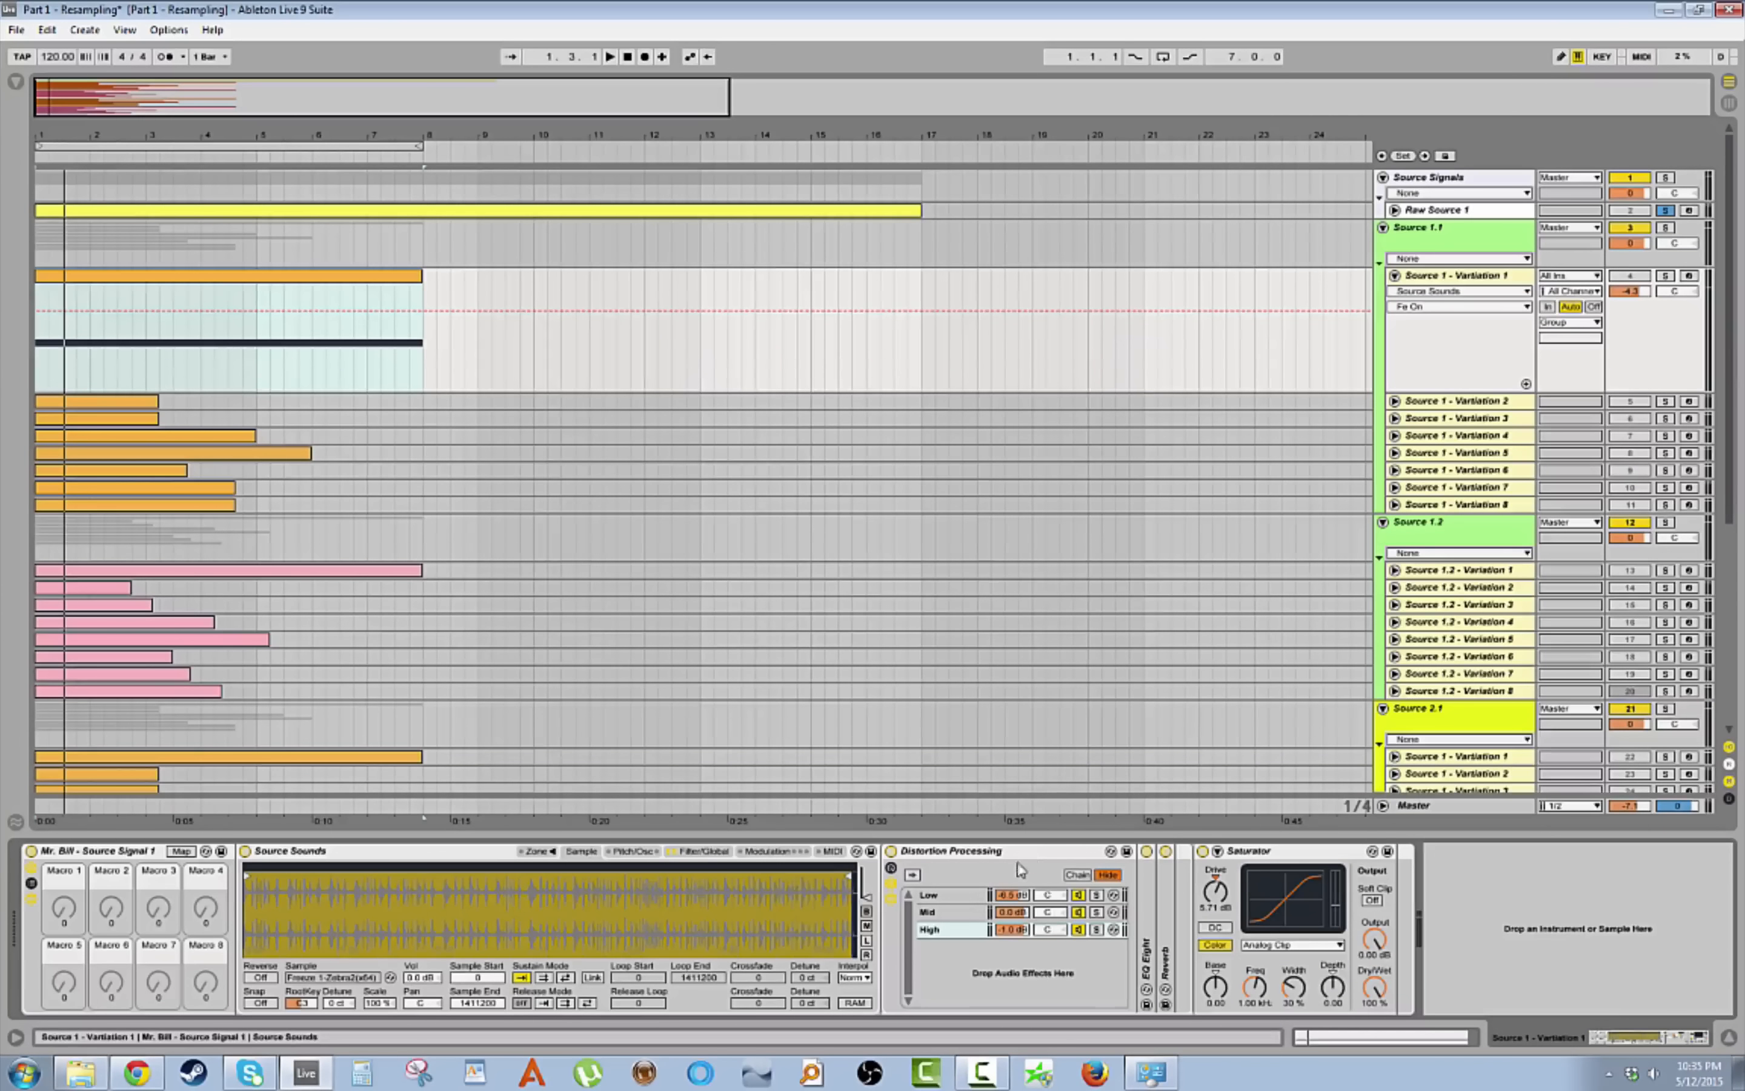
{"action": "key", "text": "ctrl+z"}
Look through the effects on the Low, Mid and High chains of the Distortion Processing rack.
{"action": "left_click", "coordinate": [952, 895]}
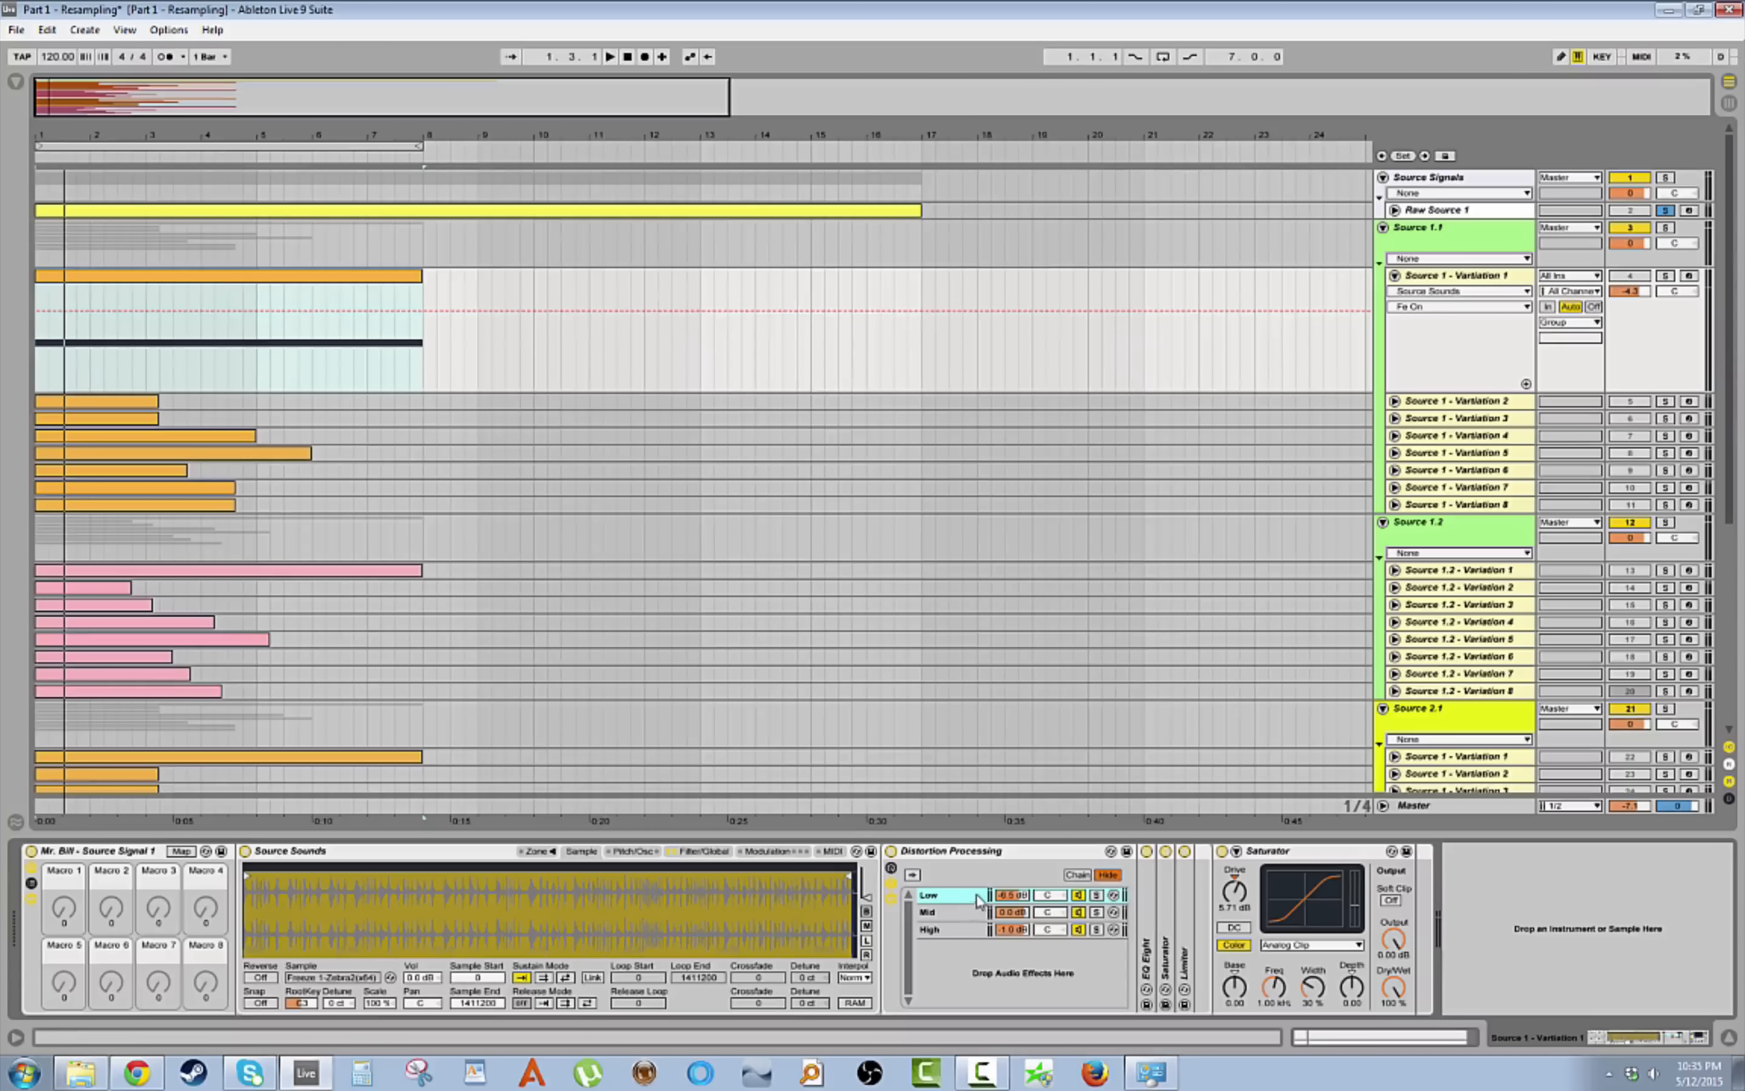
{"action": "double_click", "coordinate": [1148, 927]}
{"action": "left_click", "coordinate": [951, 913]}
{"action": "key", "text": "Up"}
{"action": "key", "text": "Down"}
{"action": "key", "text": "Down"}
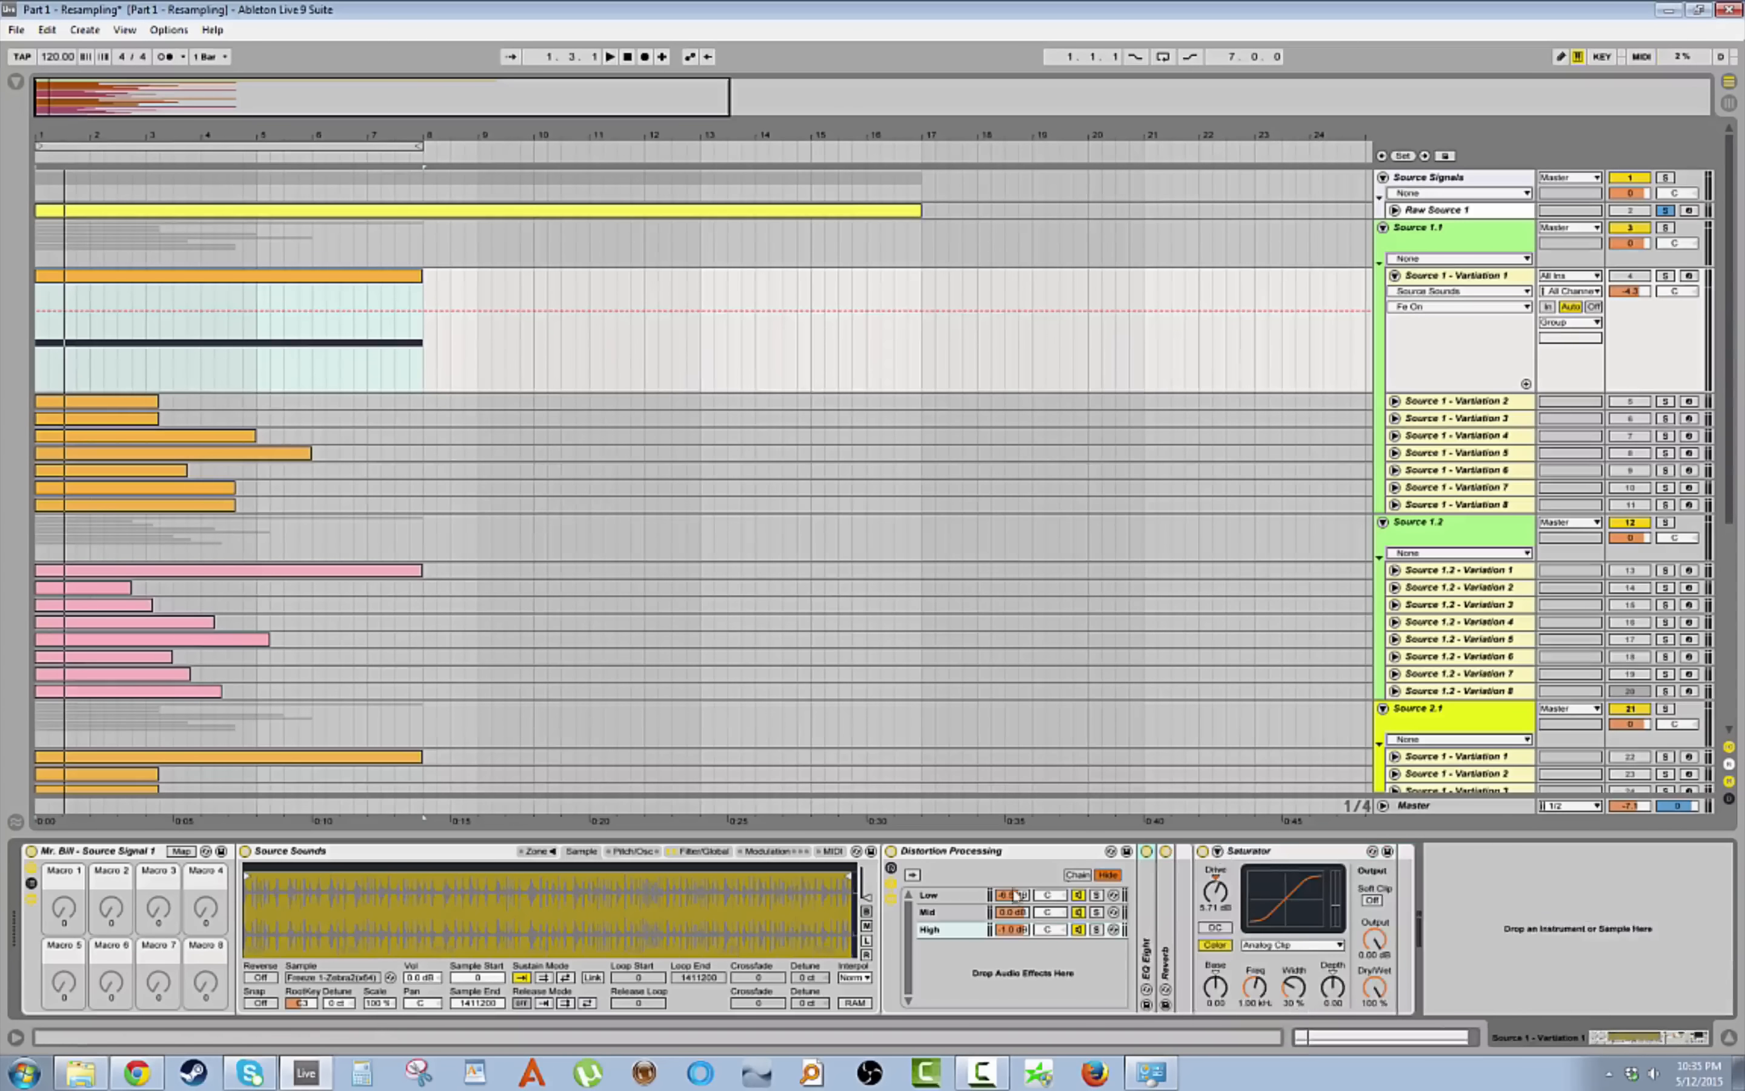
Solo the Source 1 - Variation 1 track and play it with only the High chain of Distortion Processing.
{"action": "key", "text": "space"}
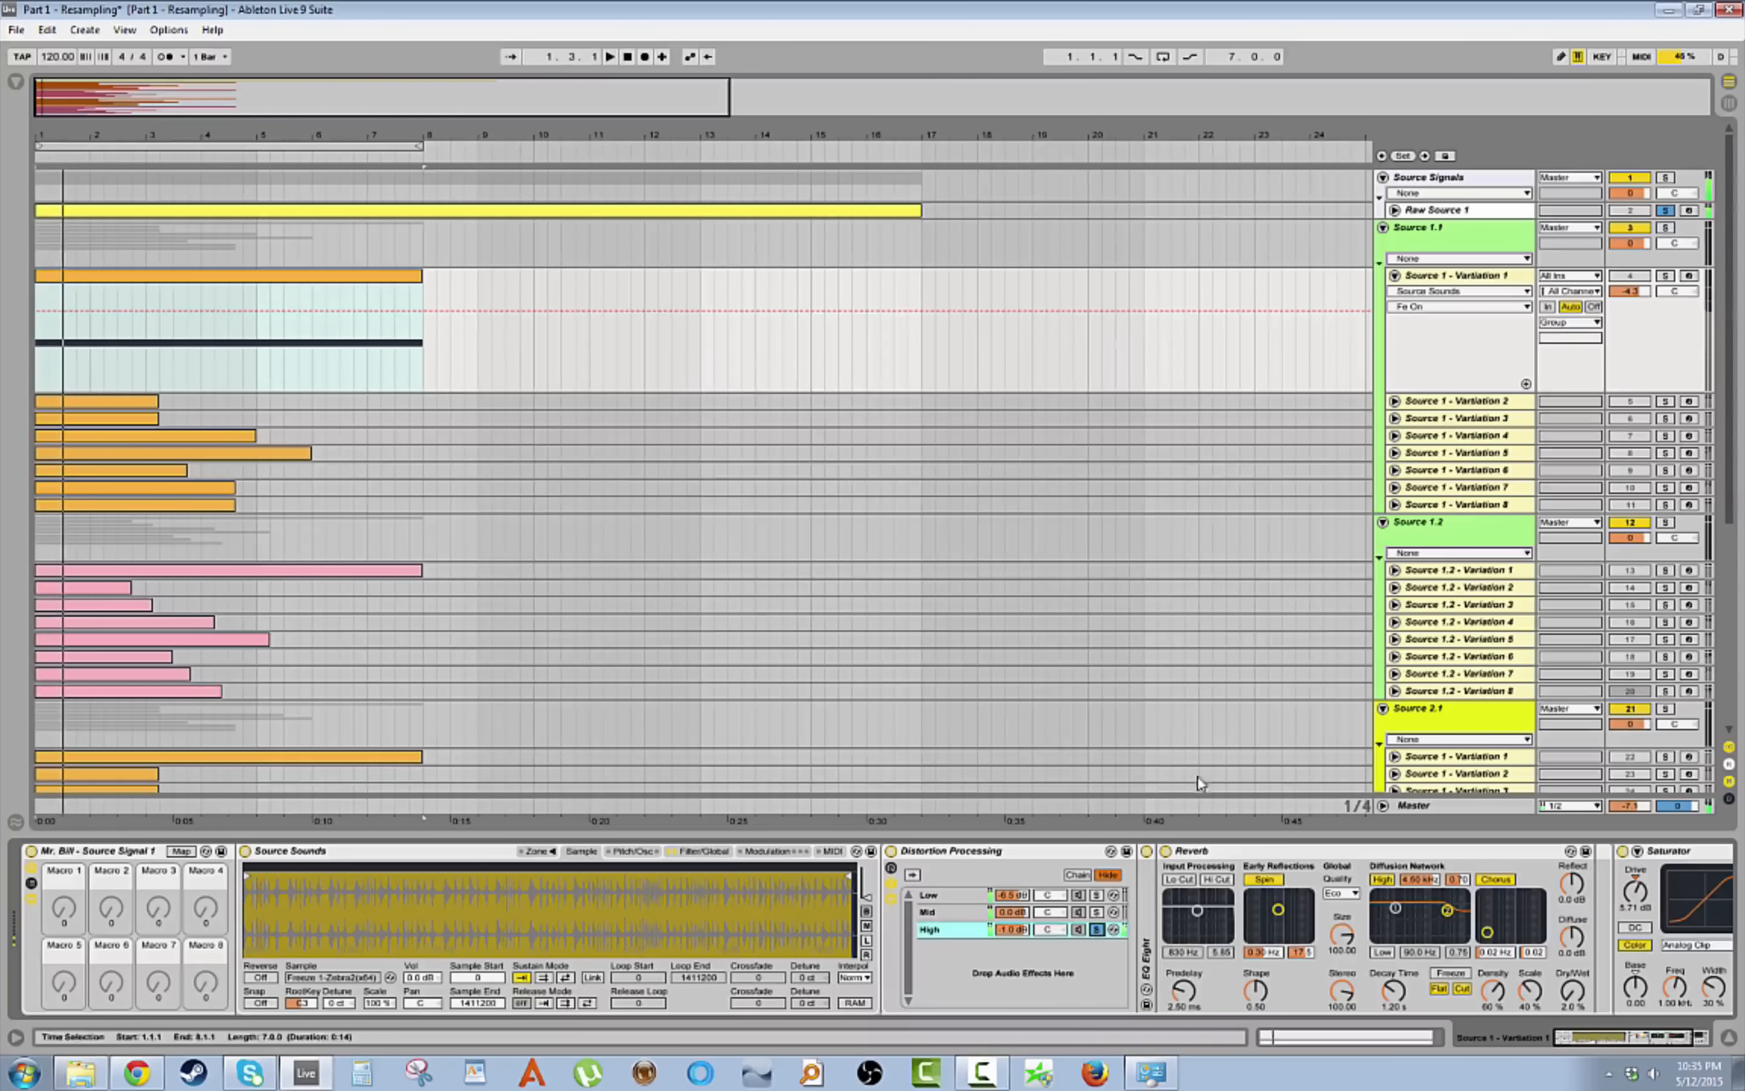
{"action": "left_click", "coordinate": [1666, 276]}
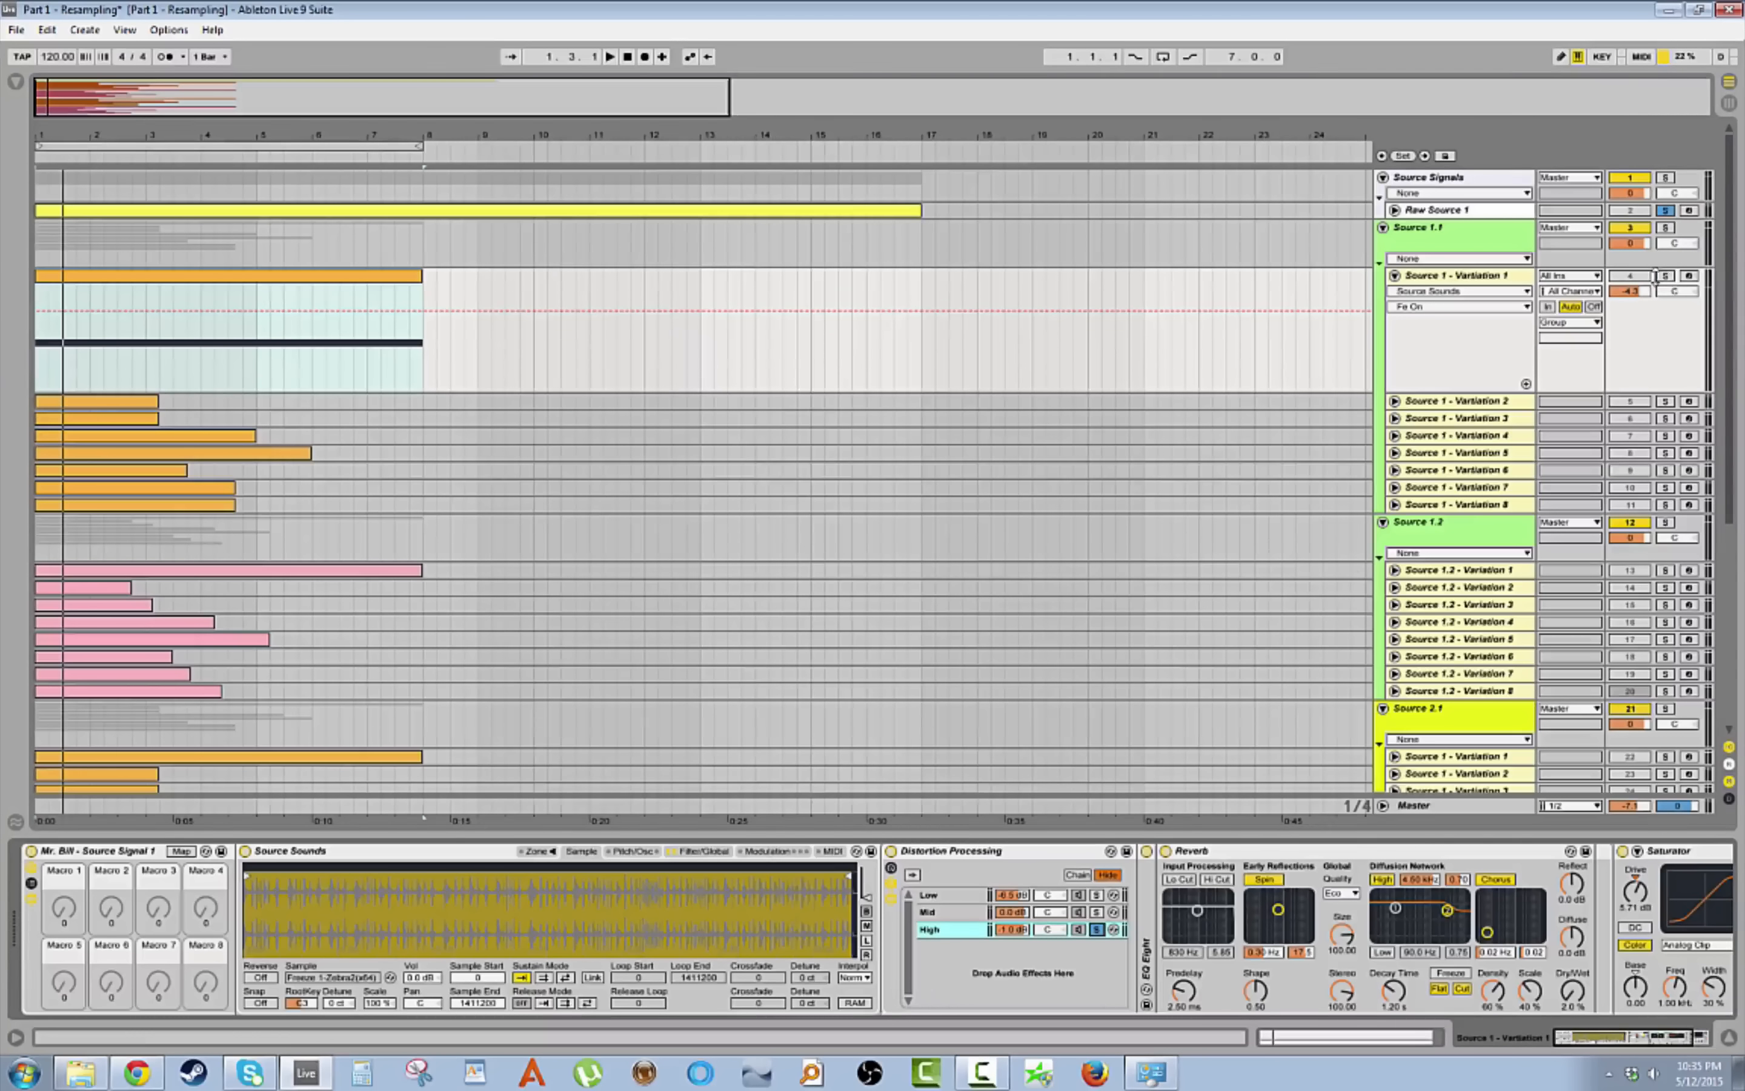
{"action": "key", "text": "space"}
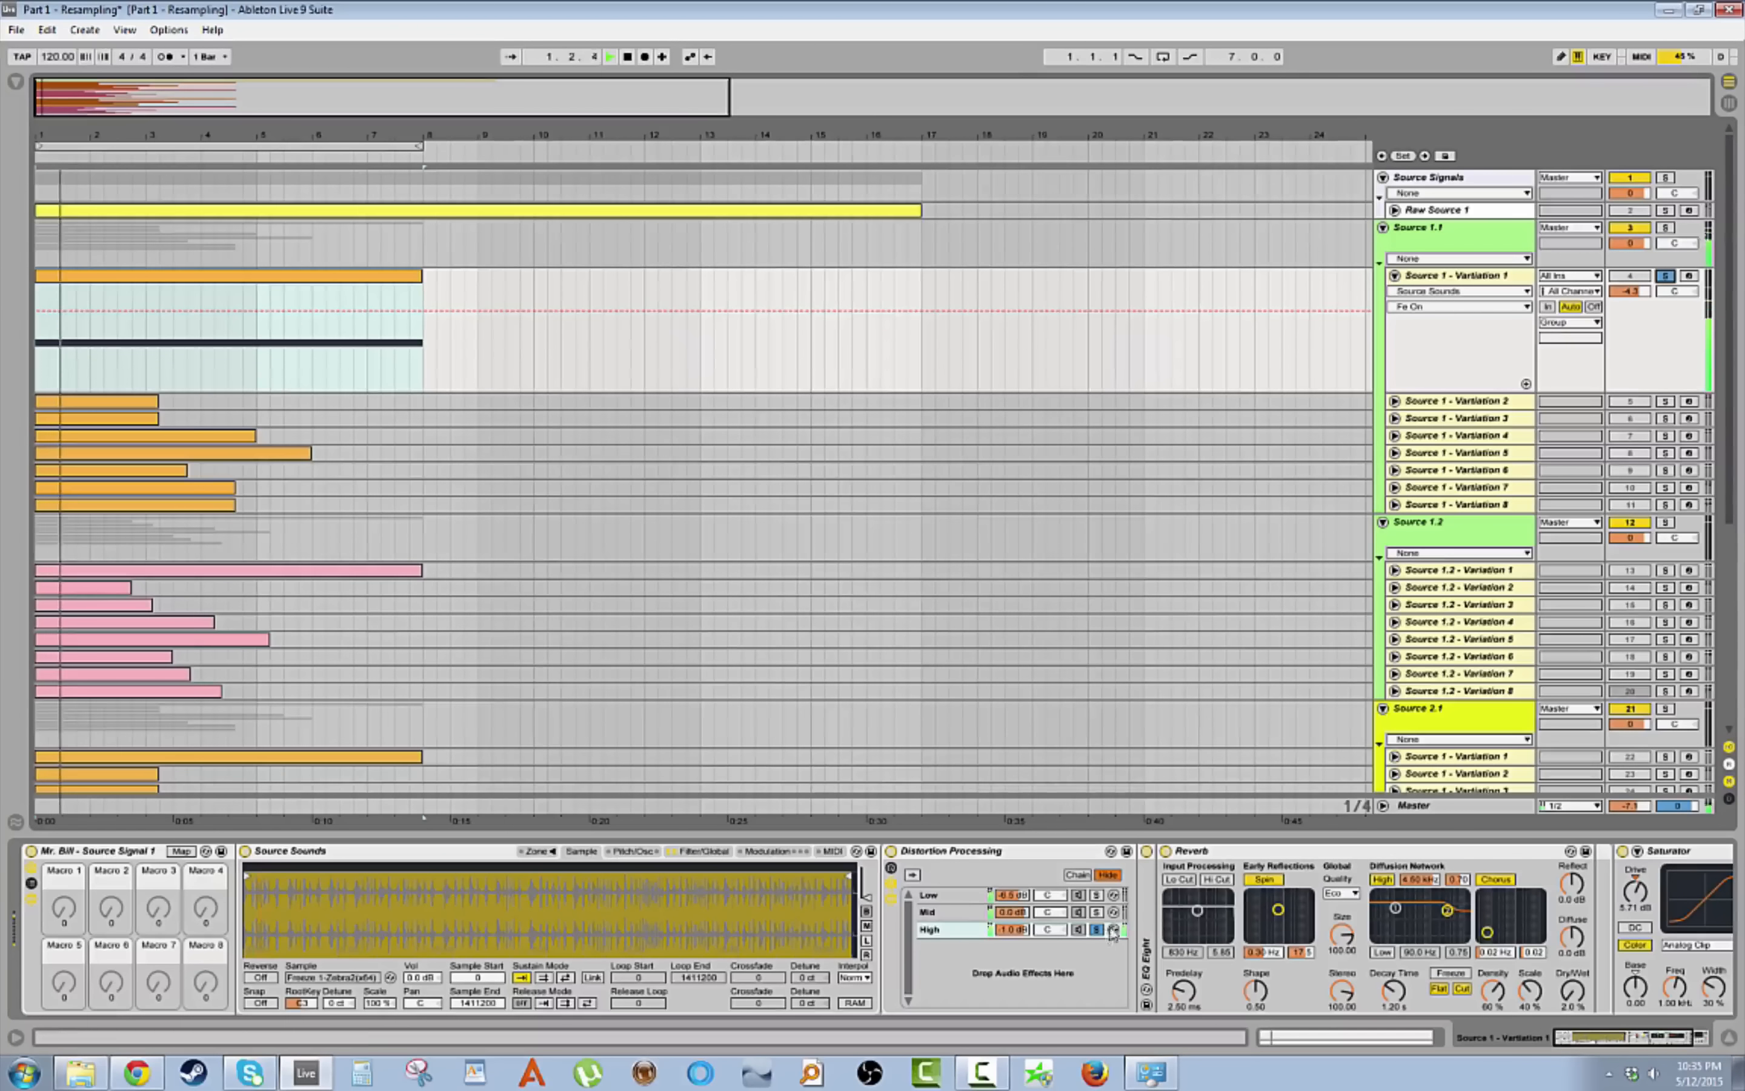
{"action": "key", "text": "space"}
Solo the Mid chain of Distortion Processing, play it and inspect its Flanger and Saturator.
{"action": "left_click", "coordinate": [1013, 915]}
{"action": "left_click", "coordinate": [1096, 912]}
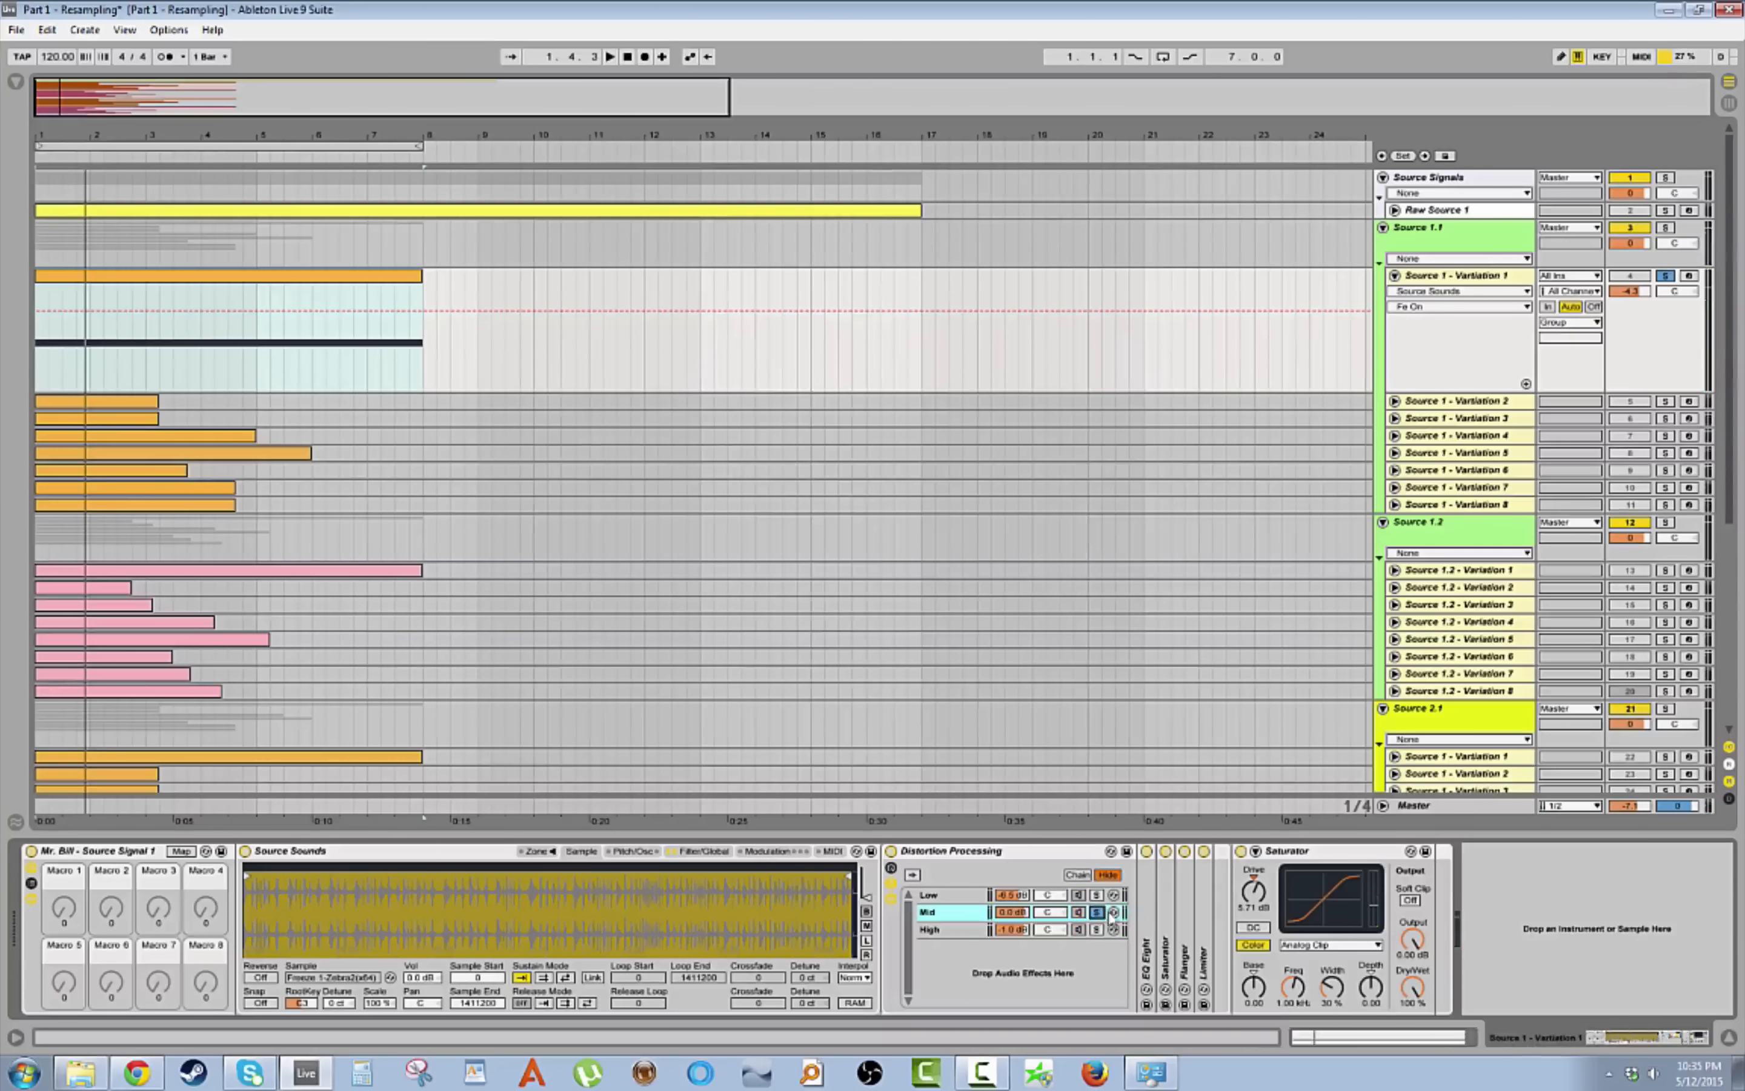
{"action": "double_click", "coordinate": [1184, 952]}
{"action": "key", "text": "space"}
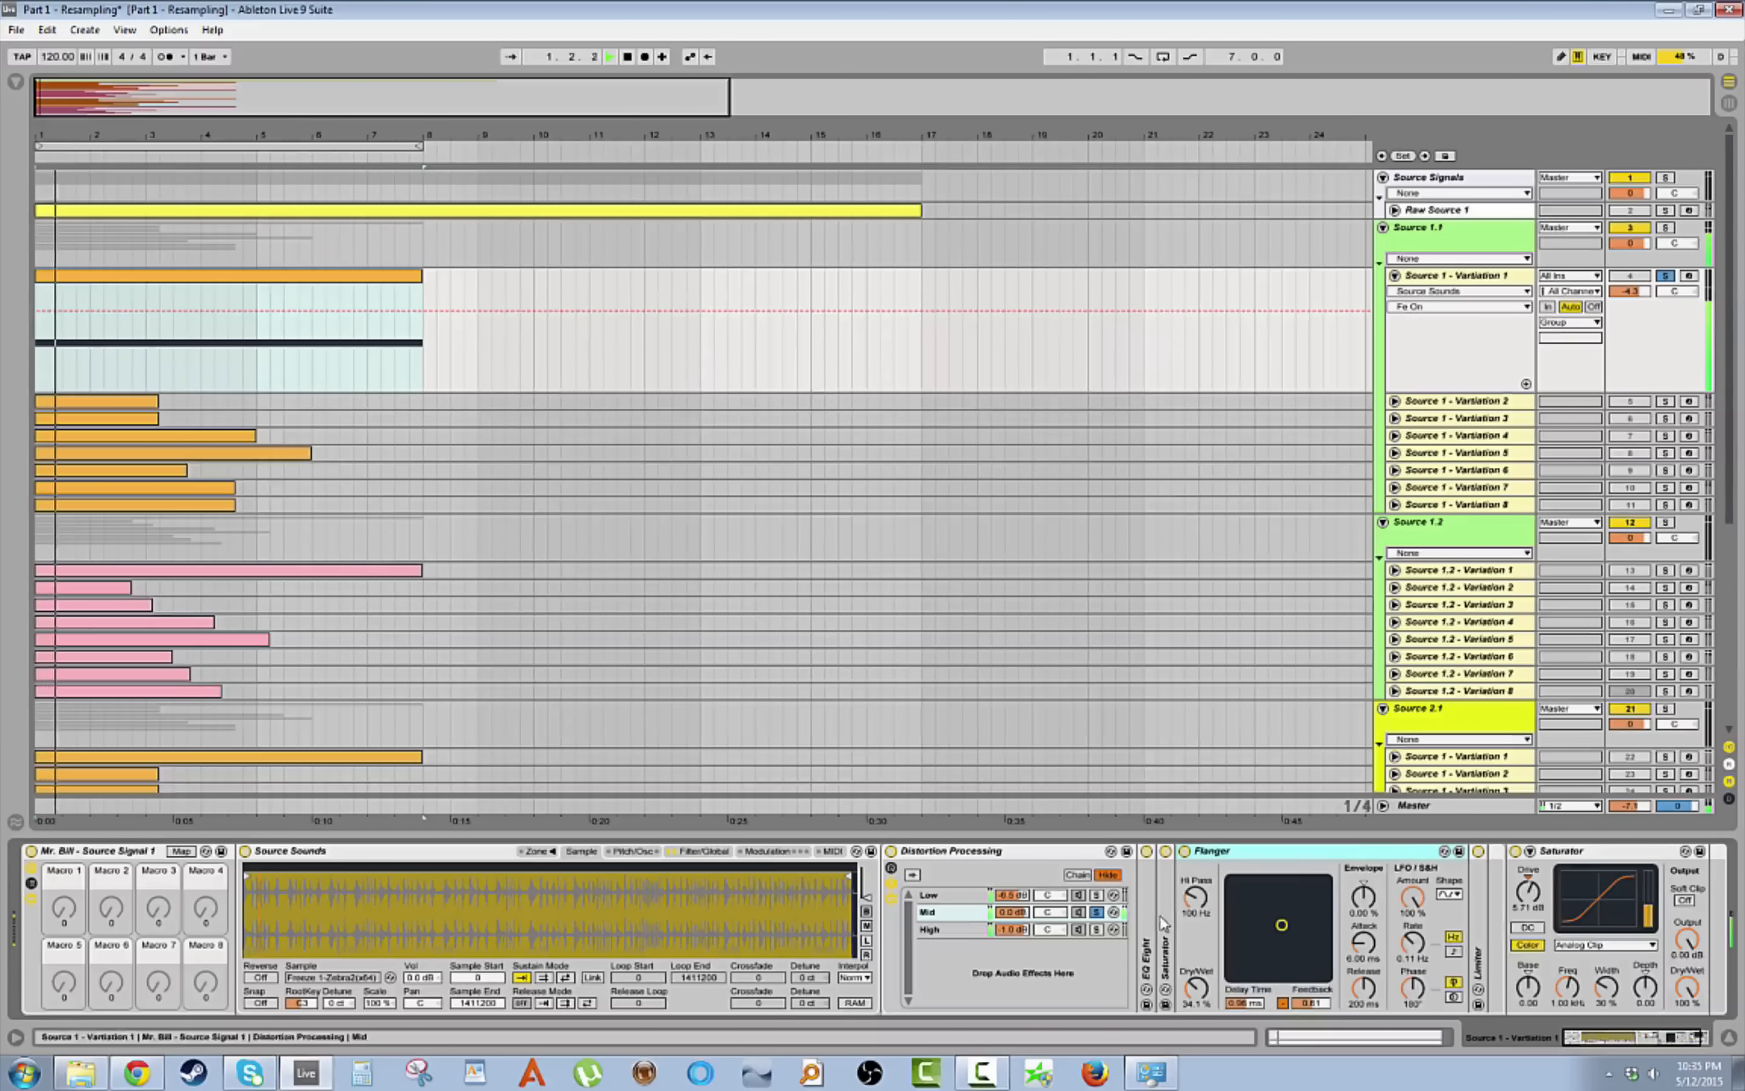
{"action": "double_click", "coordinate": [1165, 952]}
Play the track with only the Low chain of Distortion Processing soloed, and turn the chain's solo off.
{"action": "left_click", "coordinate": [945, 894]}
{"action": "left_click", "coordinate": [1096, 894]}
{"action": "key", "text": "space"}
{"action": "key", "text": "space"}
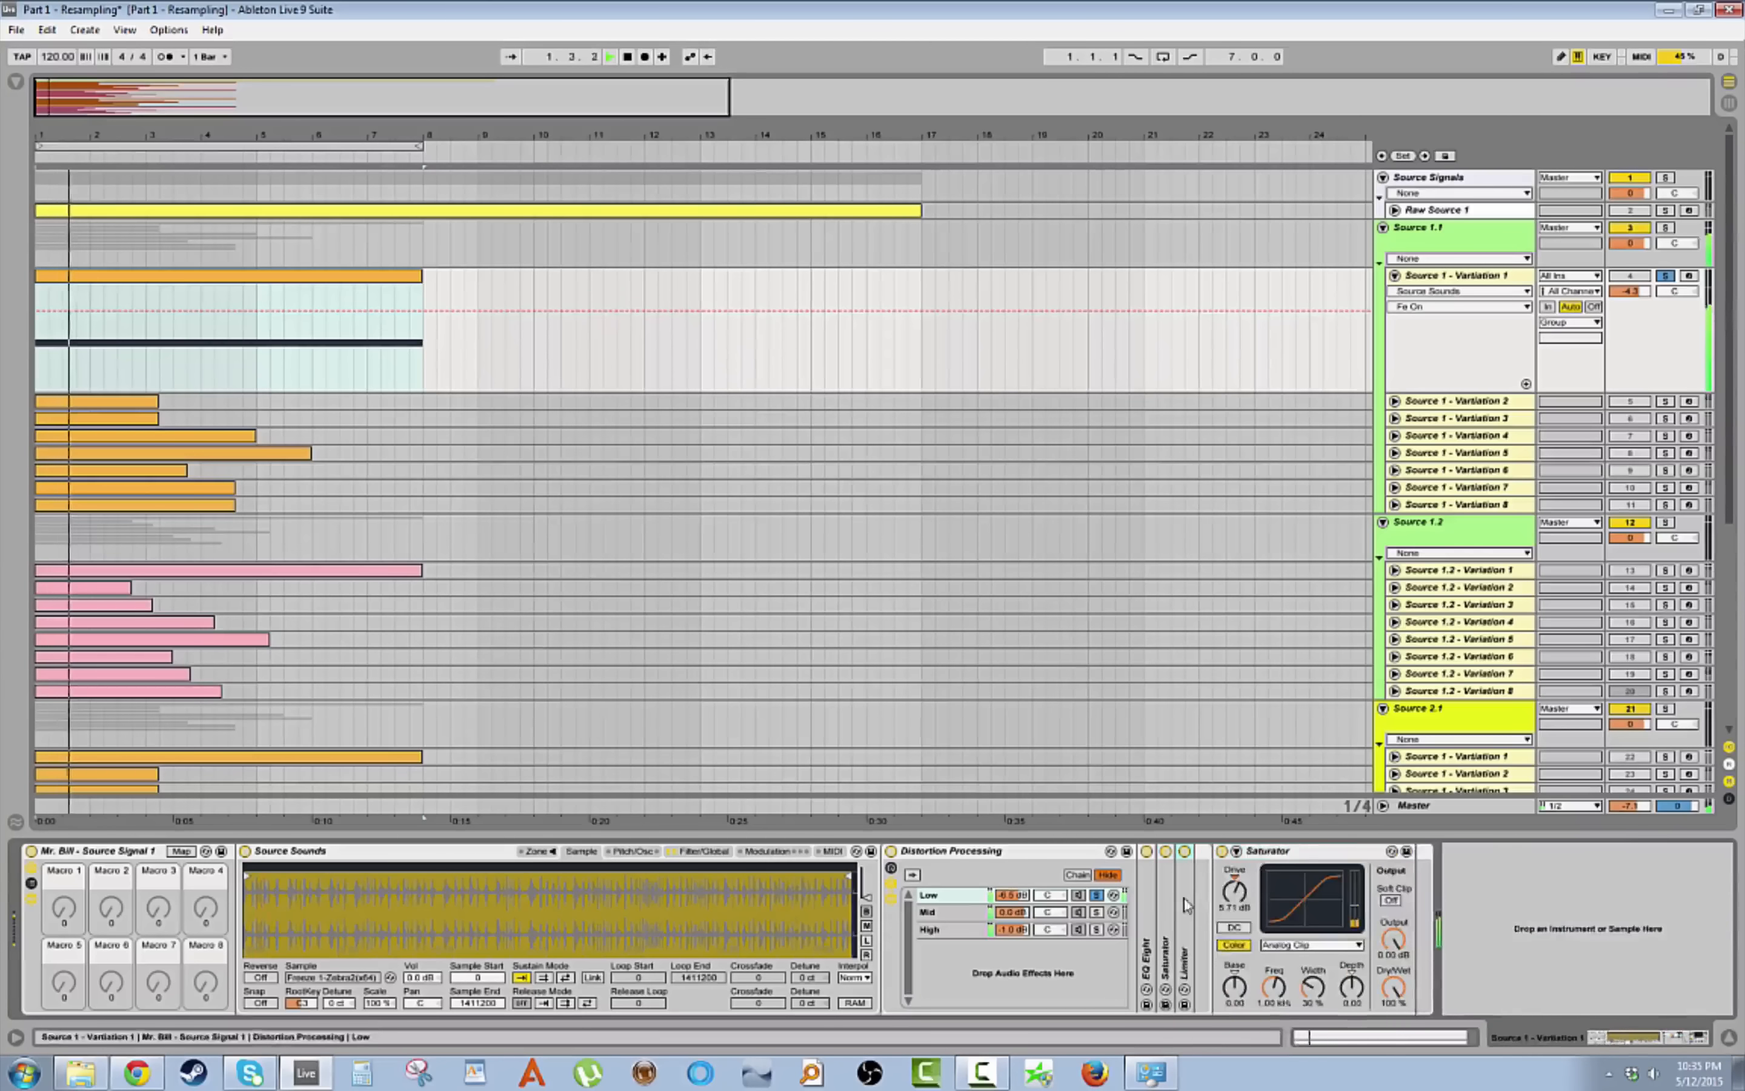
{"action": "left_click", "coordinate": [1097, 894]}
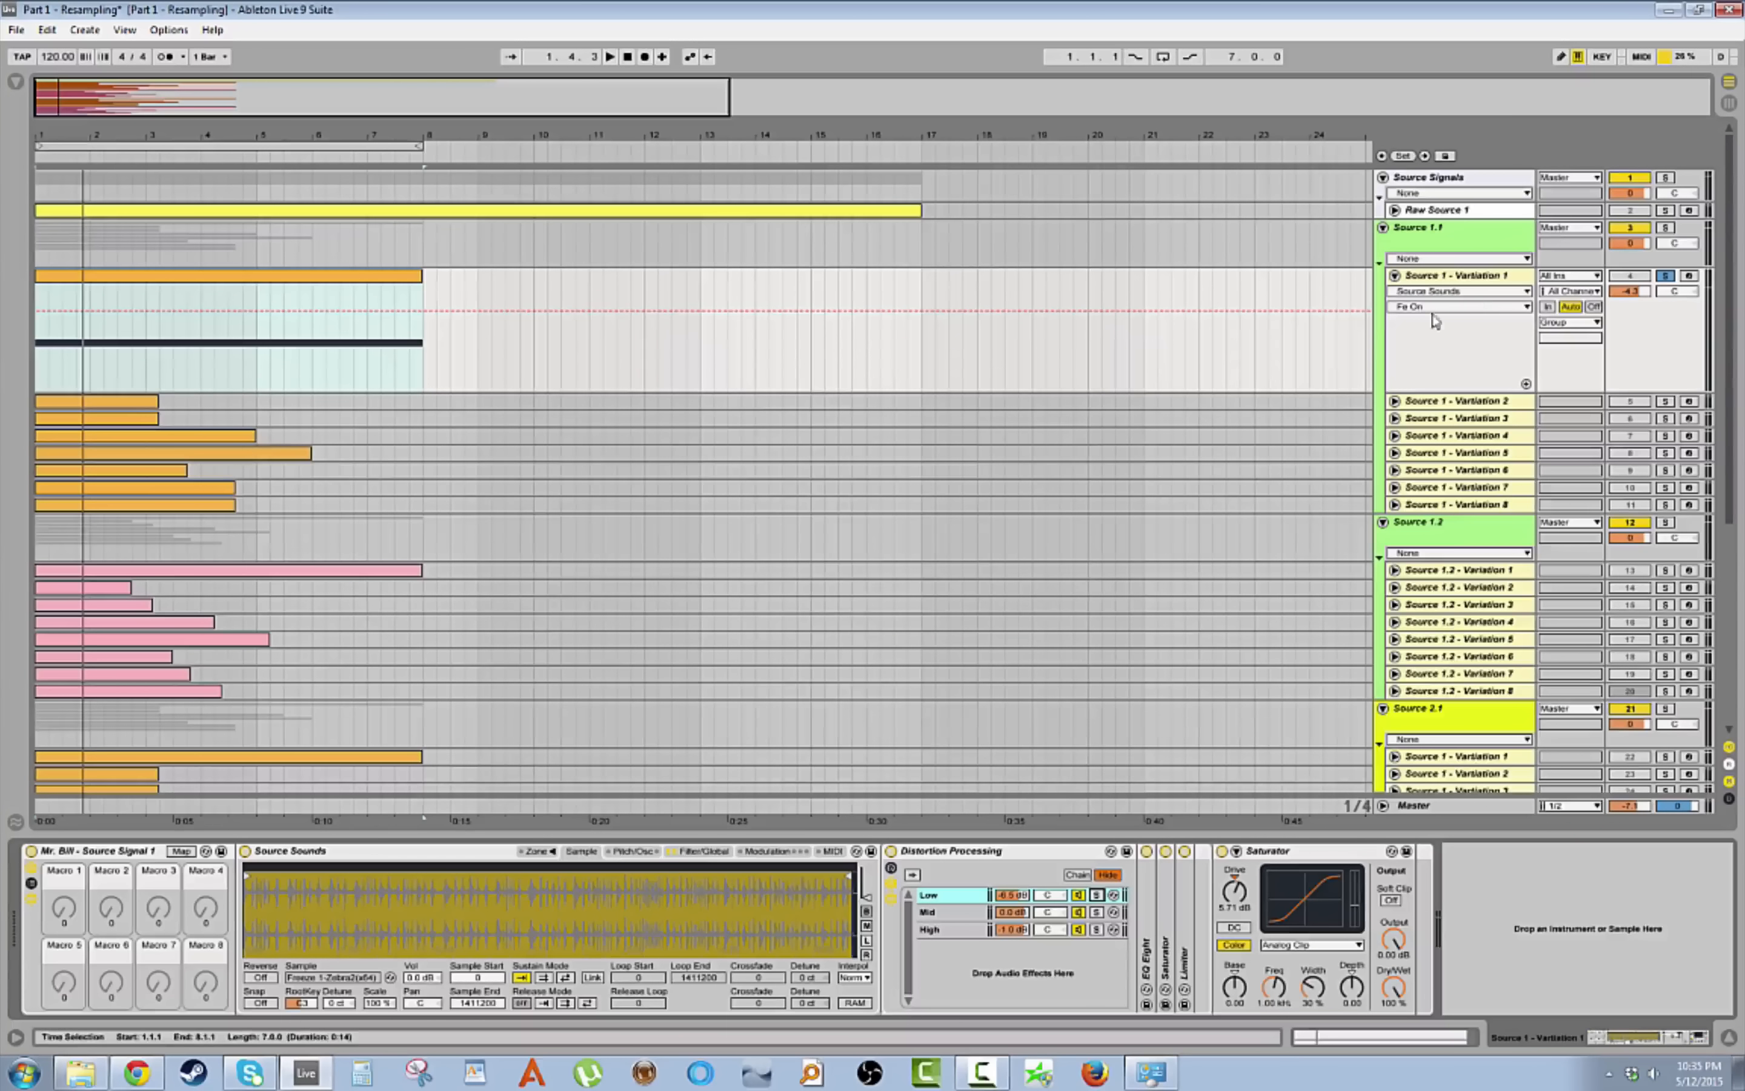
Display the pitch bend envelopes of the Source 1 - Variation 1 and Source 1 - Variation 2 clips.
{"action": "double_click", "coordinate": [315, 298]}
{"action": "left_click", "coordinate": [331, 852]}
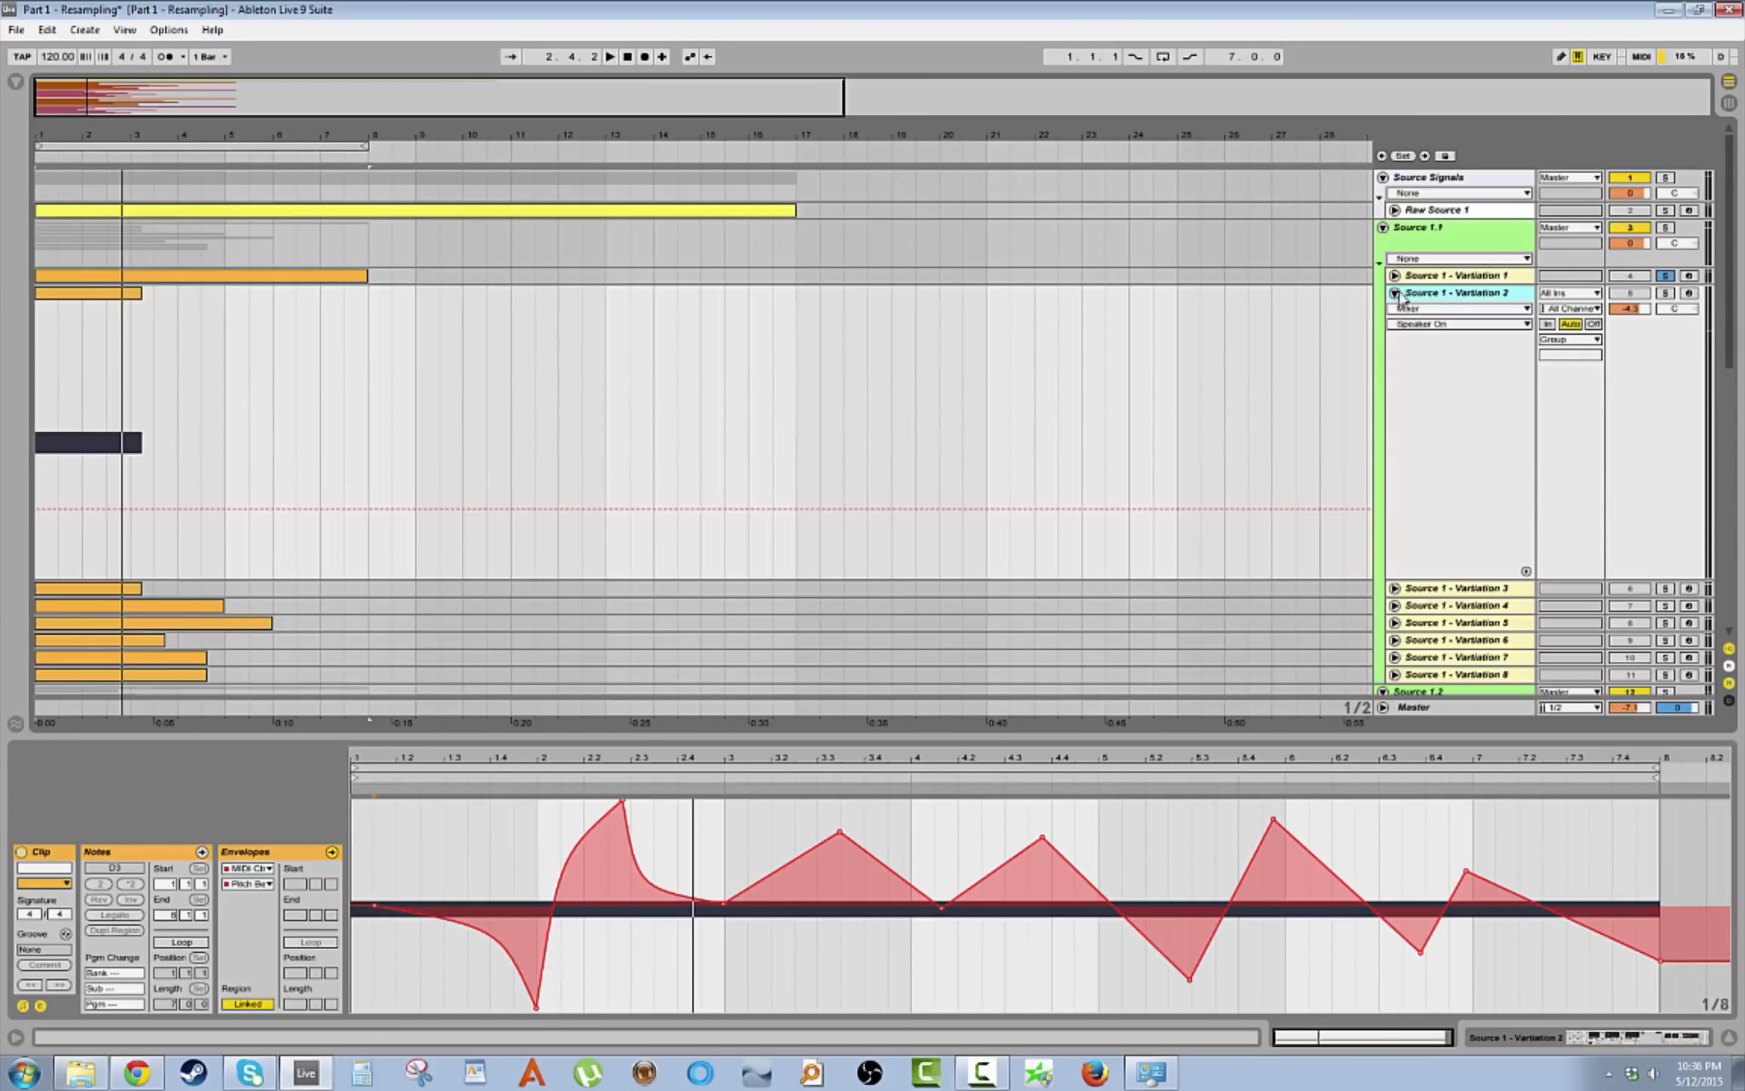
{"action": "left_click", "coordinate": [1394, 294]}
{"action": "left_click", "coordinate": [1466, 402]}
{"action": "left_click", "coordinate": [1395, 293]}
{"action": "left_click", "coordinate": [139, 311]}
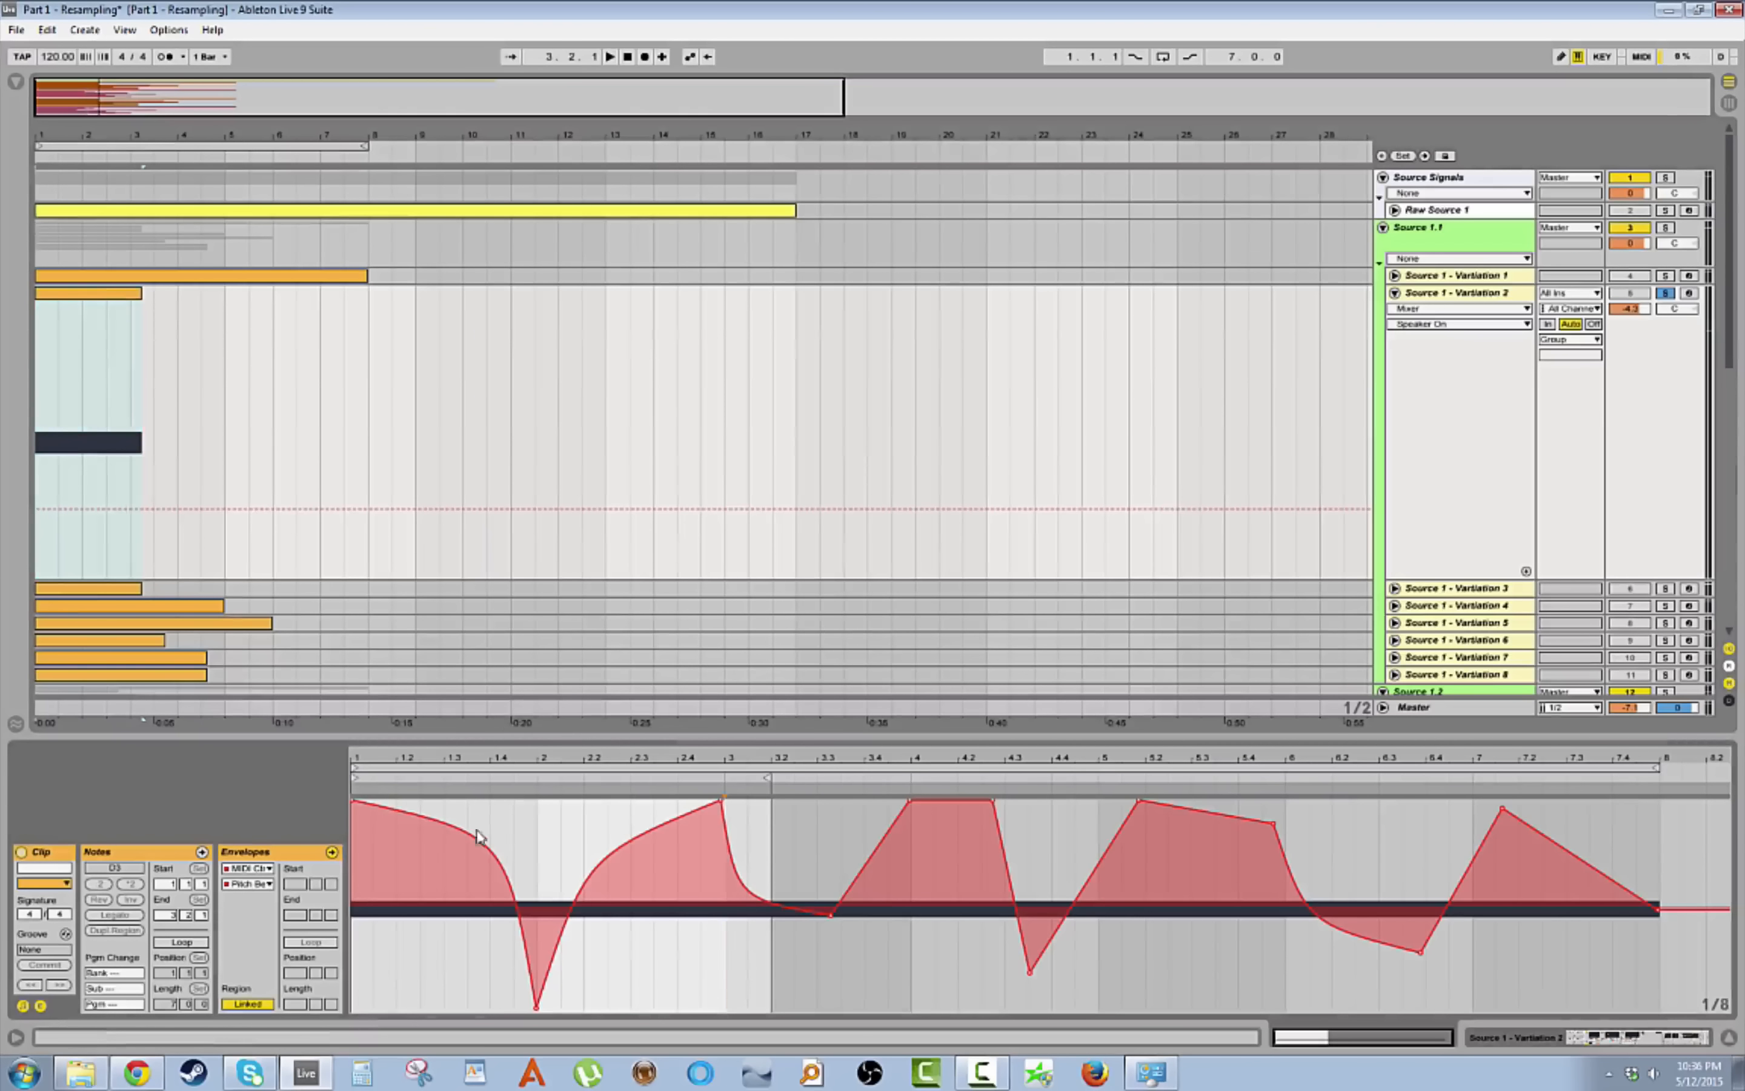
Play Source 1 - Variation 2 while returning the Source Sounds sample start to the beginning of the sample, and fold the track.
{"action": "key", "text": "shift+Tab"}
{"action": "left_click", "coordinate": [581, 851]}
{"action": "key", "text": "space"}
{"action": "mouse_move", "coordinate": [303, 864]}
{"action": "left_mouse_down"}
{"action": "mouse_move", "coordinate": [674, 875]}
{"action": "mouse_move", "coordinate": [243, 875]}
{"action": "left_mouse_up"}
{"action": "key", "text": "space"}
{"action": "key", "text": "space"}
{"action": "key", "text": "space"}
{"action": "key", "text": "space"}
{"action": "key", "text": "space"}
{"action": "left_click", "coordinate": [1402, 292]}
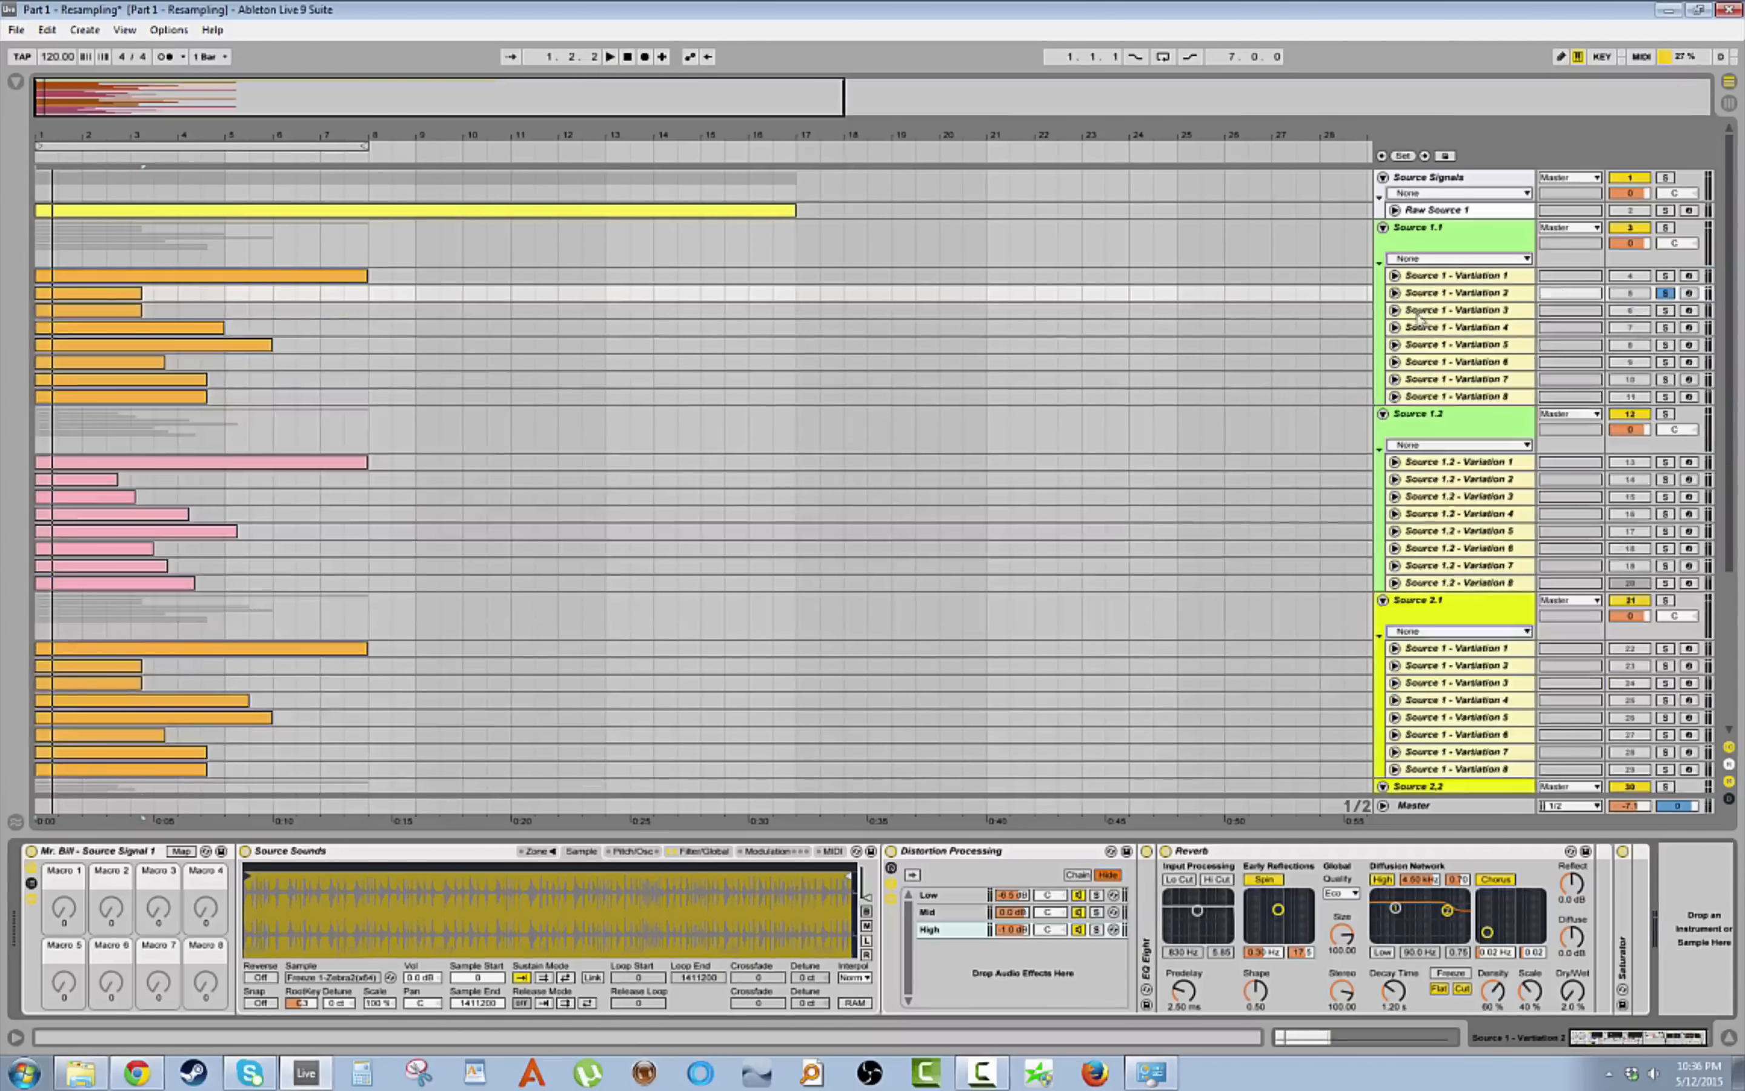
Display the pitch bend envelope of the Source 1 - Variation 3 clip.
{"action": "left_click", "coordinate": [1417, 311]}
{"action": "double_click", "coordinate": [122, 311]}
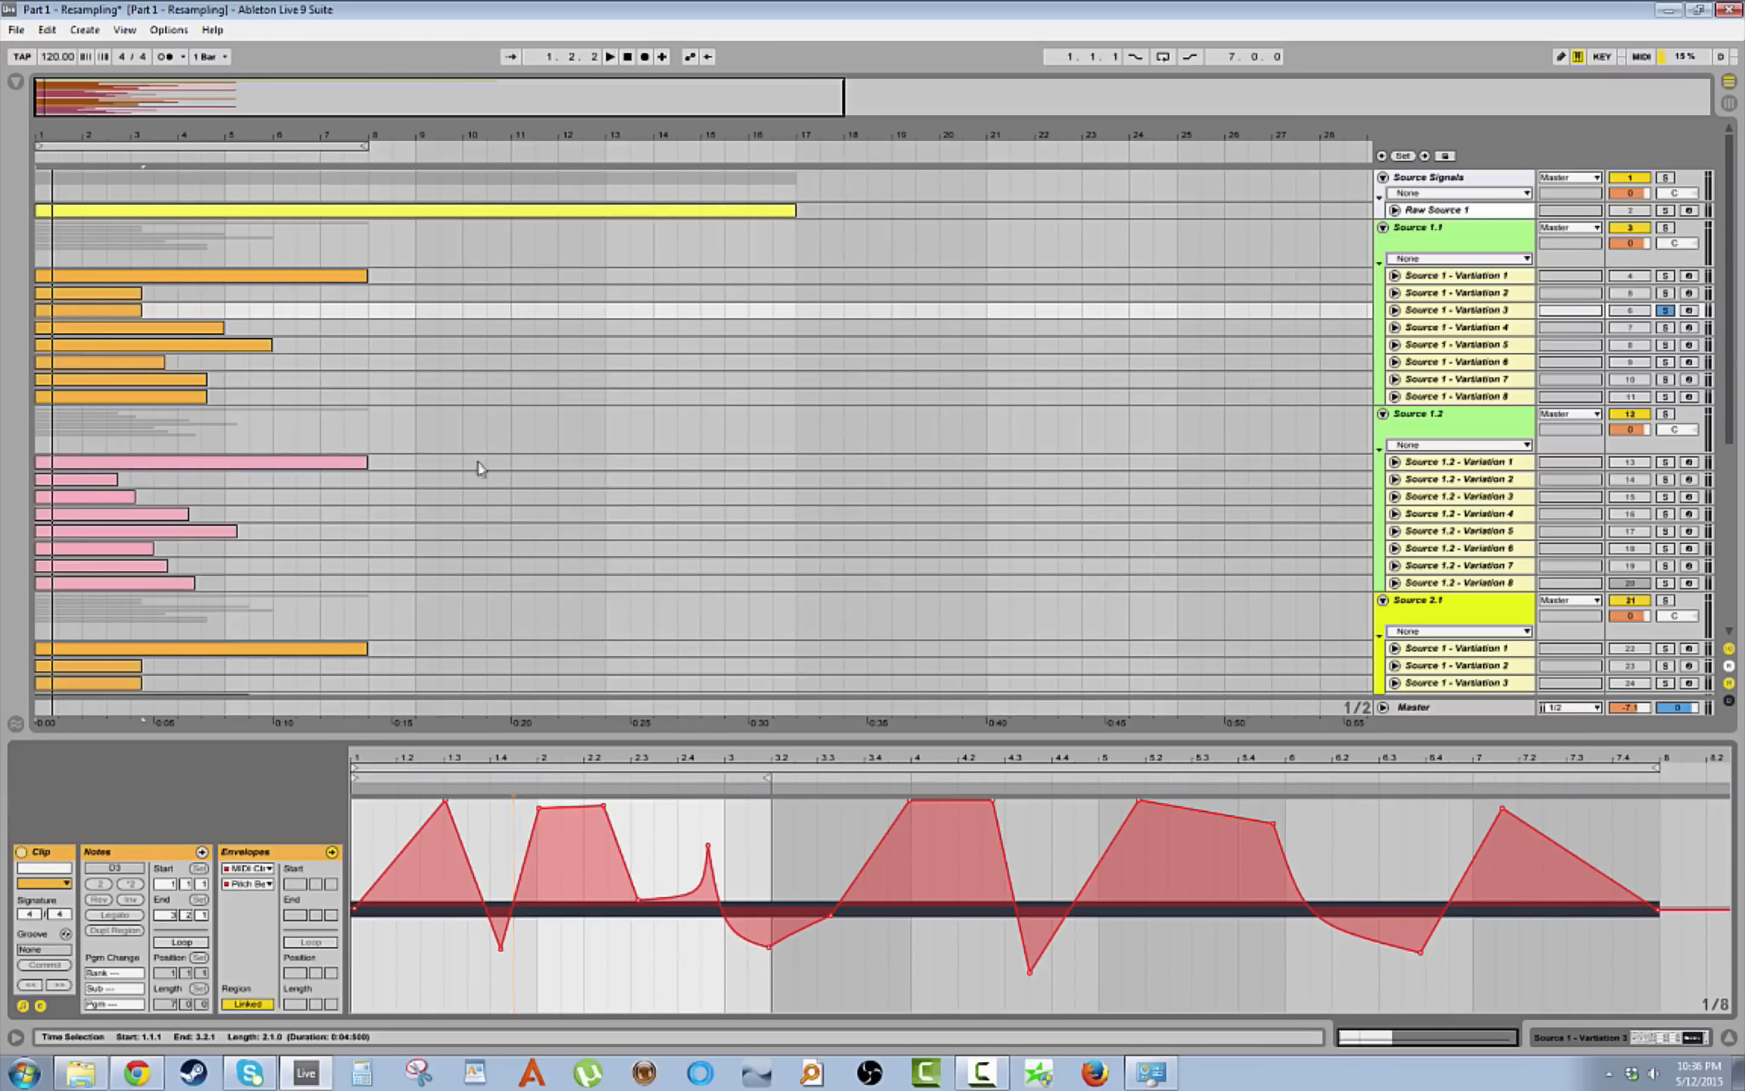
{"action": "scroll", "coordinate": [1424, 315], "scroll_direction": "down", "scroll_amount": 3}
Display the device chain of the Source 1.2 - Variation 1 track and select its Freeze Source 1 - Variation 1 Sampler.
{"action": "left_click", "coordinate": [1435, 321]}
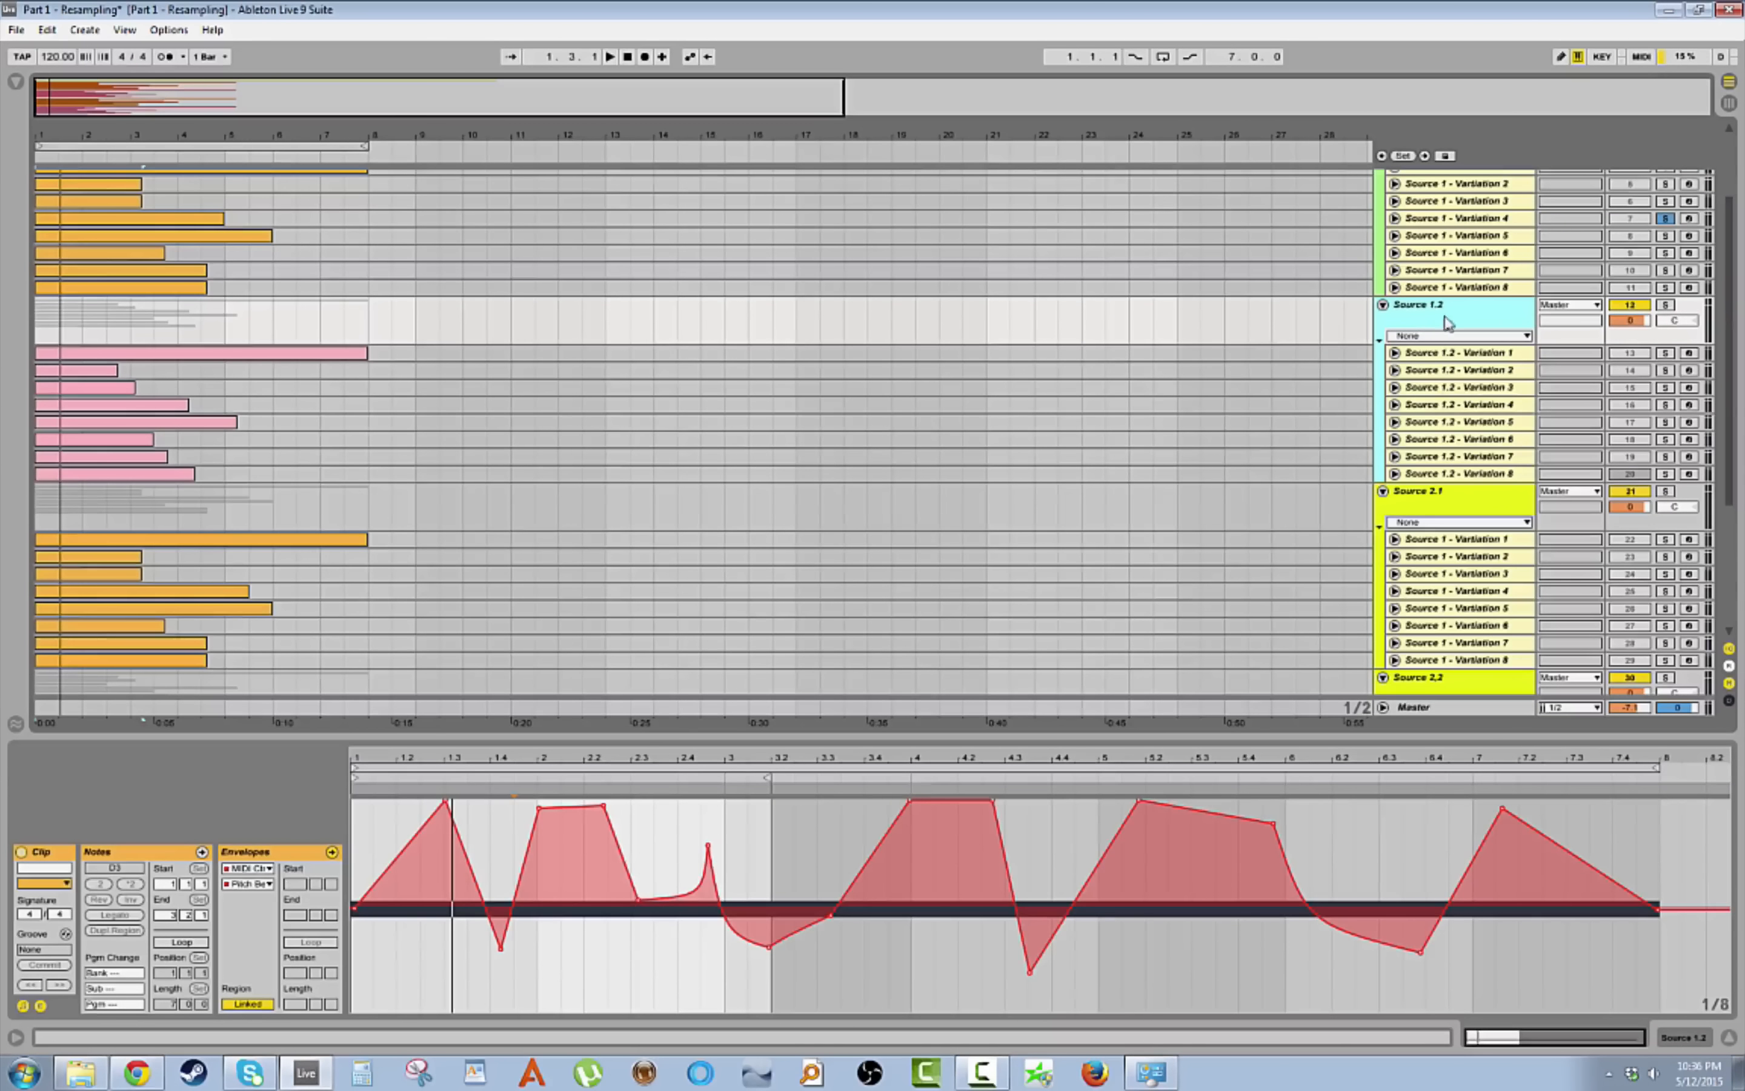
{"action": "left_click", "coordinate": [1447, 356]}
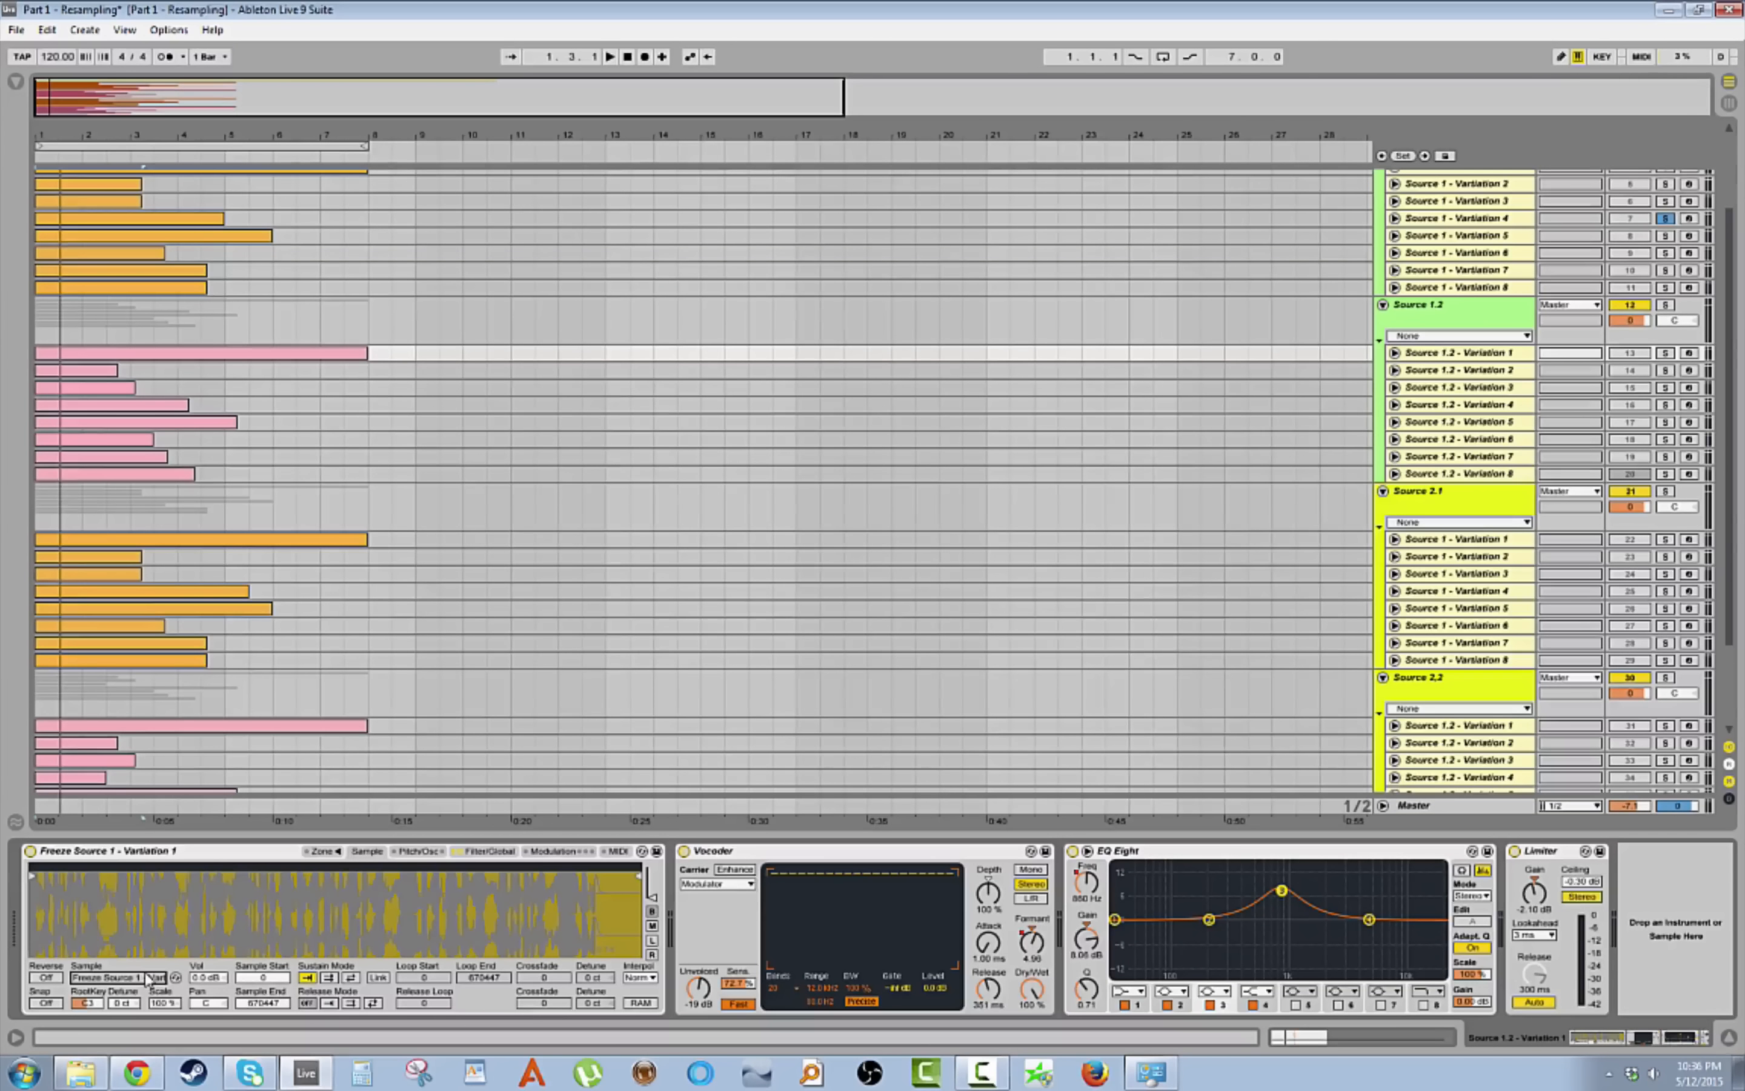
{"action": "left_click", "coordinate": [144, 855]}
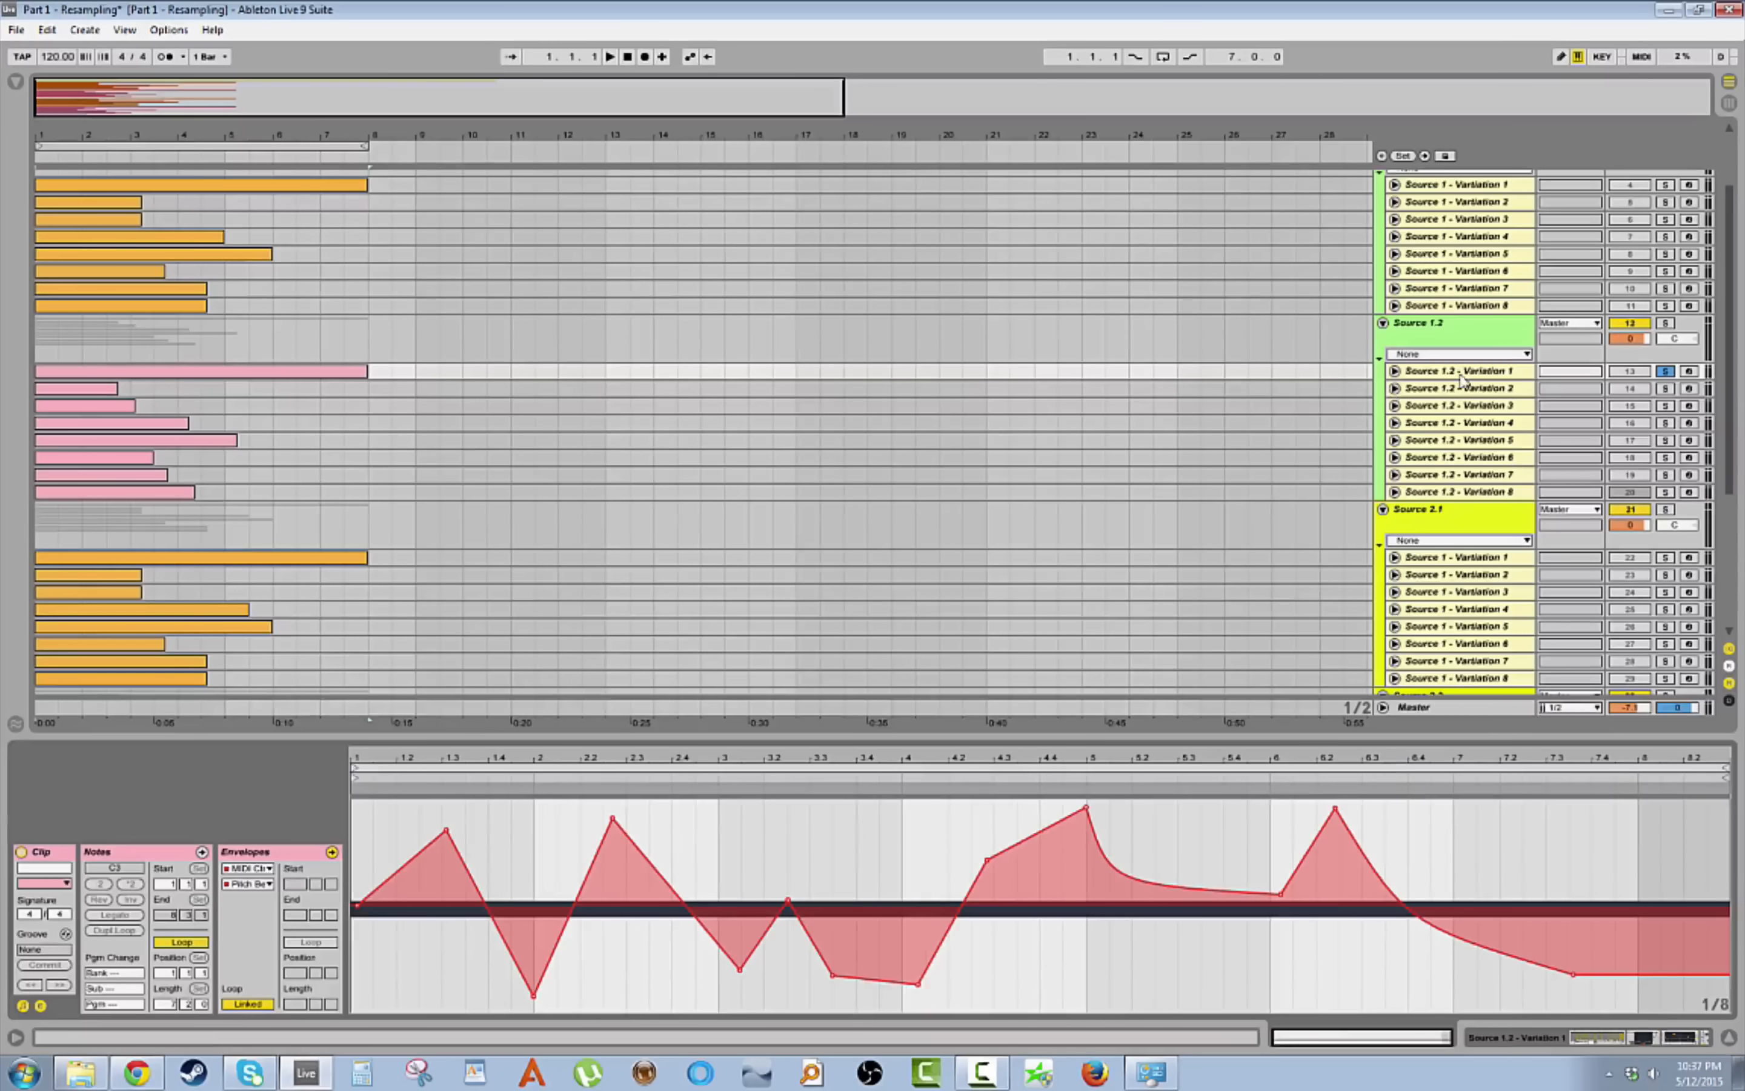
Play Source 1.2 - Variation 1 and move the EQ Eight band 3 peak to about 5.07 kHz.
{"action": "double_click", "coordinate": [1458, 374]}
{"action": "key", "text": "space"}
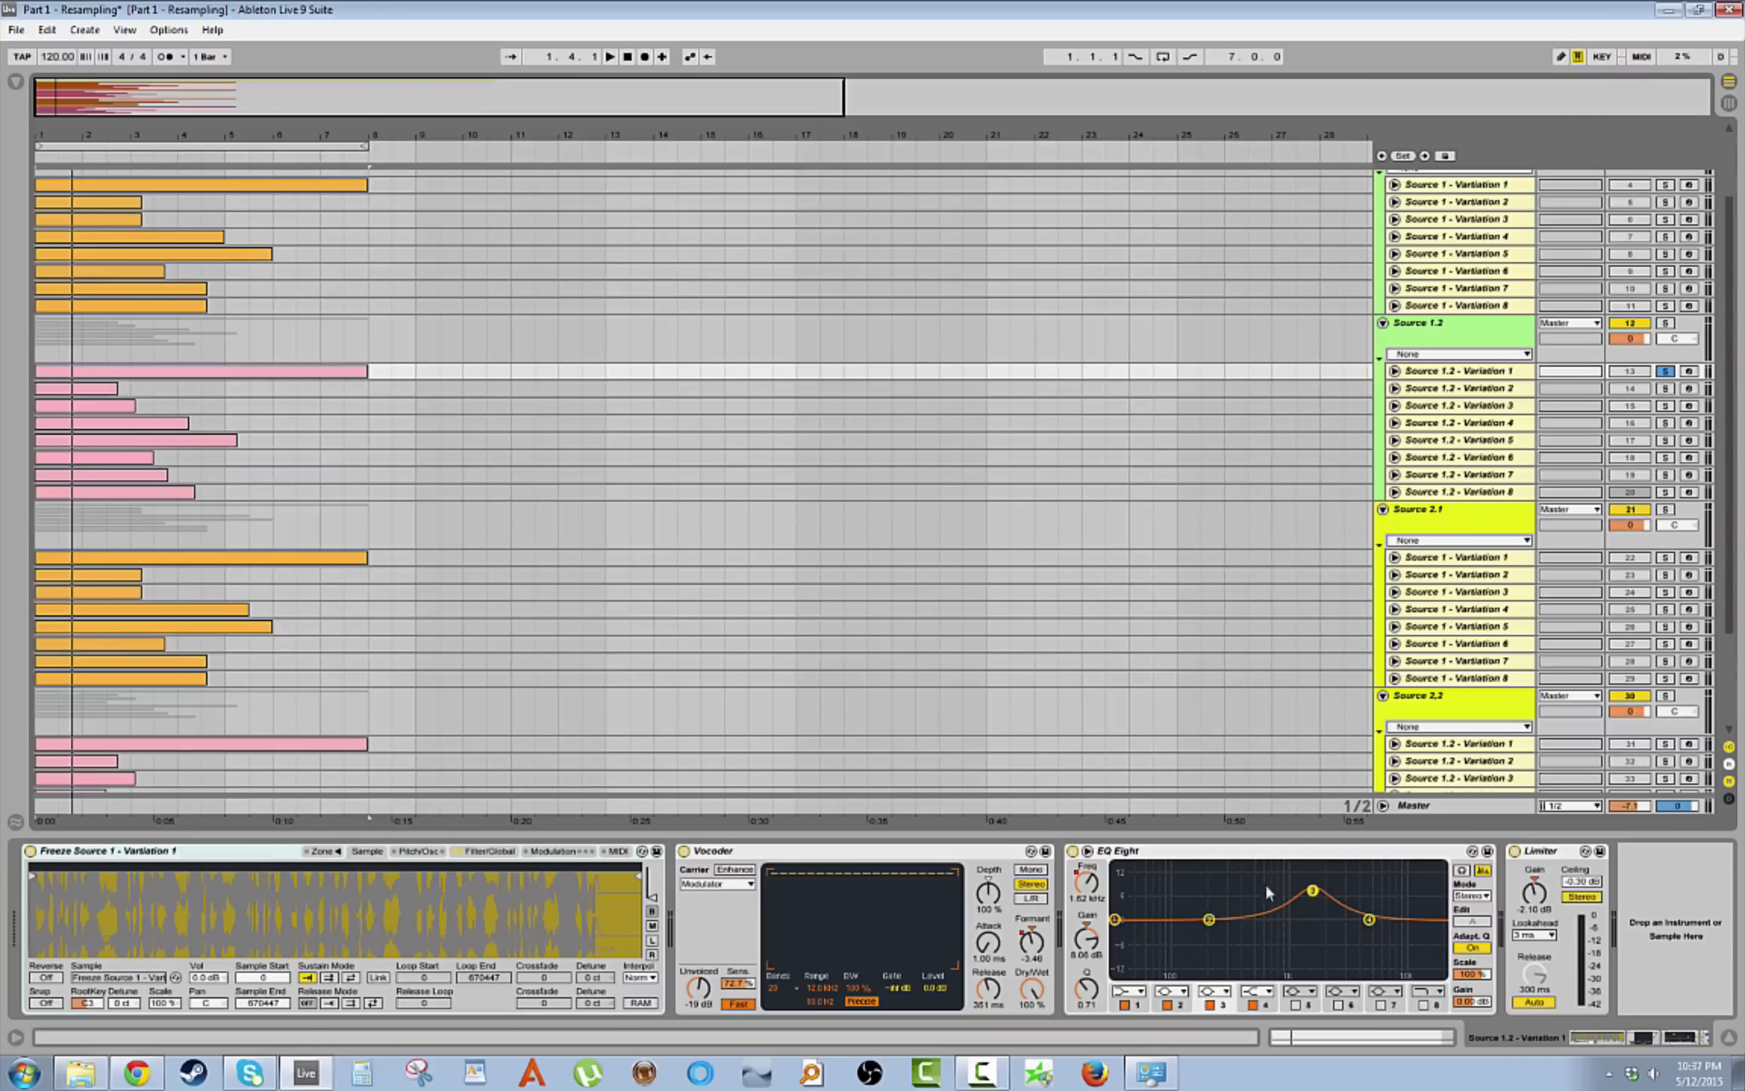
{"action": "left_click_drag", "start_coordinate": [1267, 891], "coordinate": [1369, 889]}
{"action": "key", "text": "space"}
{"action": "key", "text": "space"}
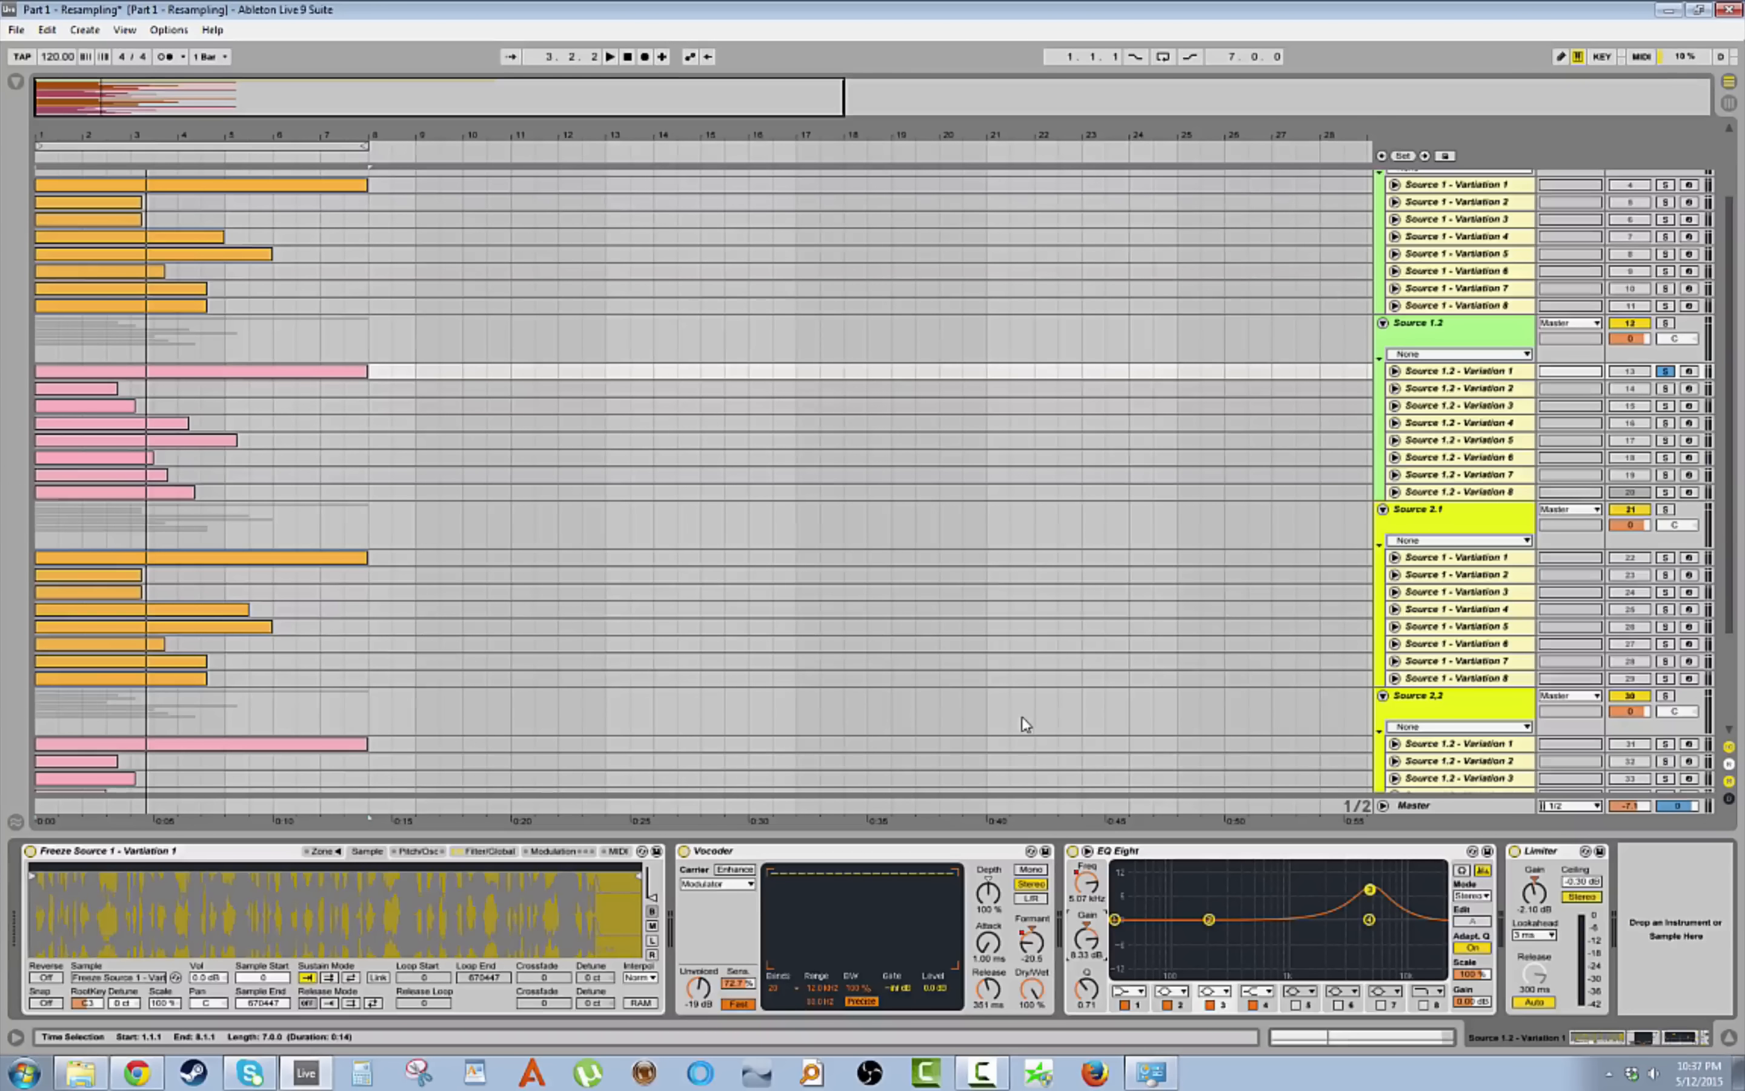
Go through the Source 1.2 - Variation 2 and Variation 3 tracks, playing them and displaying the Variation 3 Sampler.
{"action": "left_click", "coordinate": [1449, 388]}
{"action": "scroll", "coordinate": [759, 417], "scroll_direction": "down", "scroll_amount": 3}
{"action": "key", "text": "space"}
{"action": "left_click", "coordinate": [106, 314]}
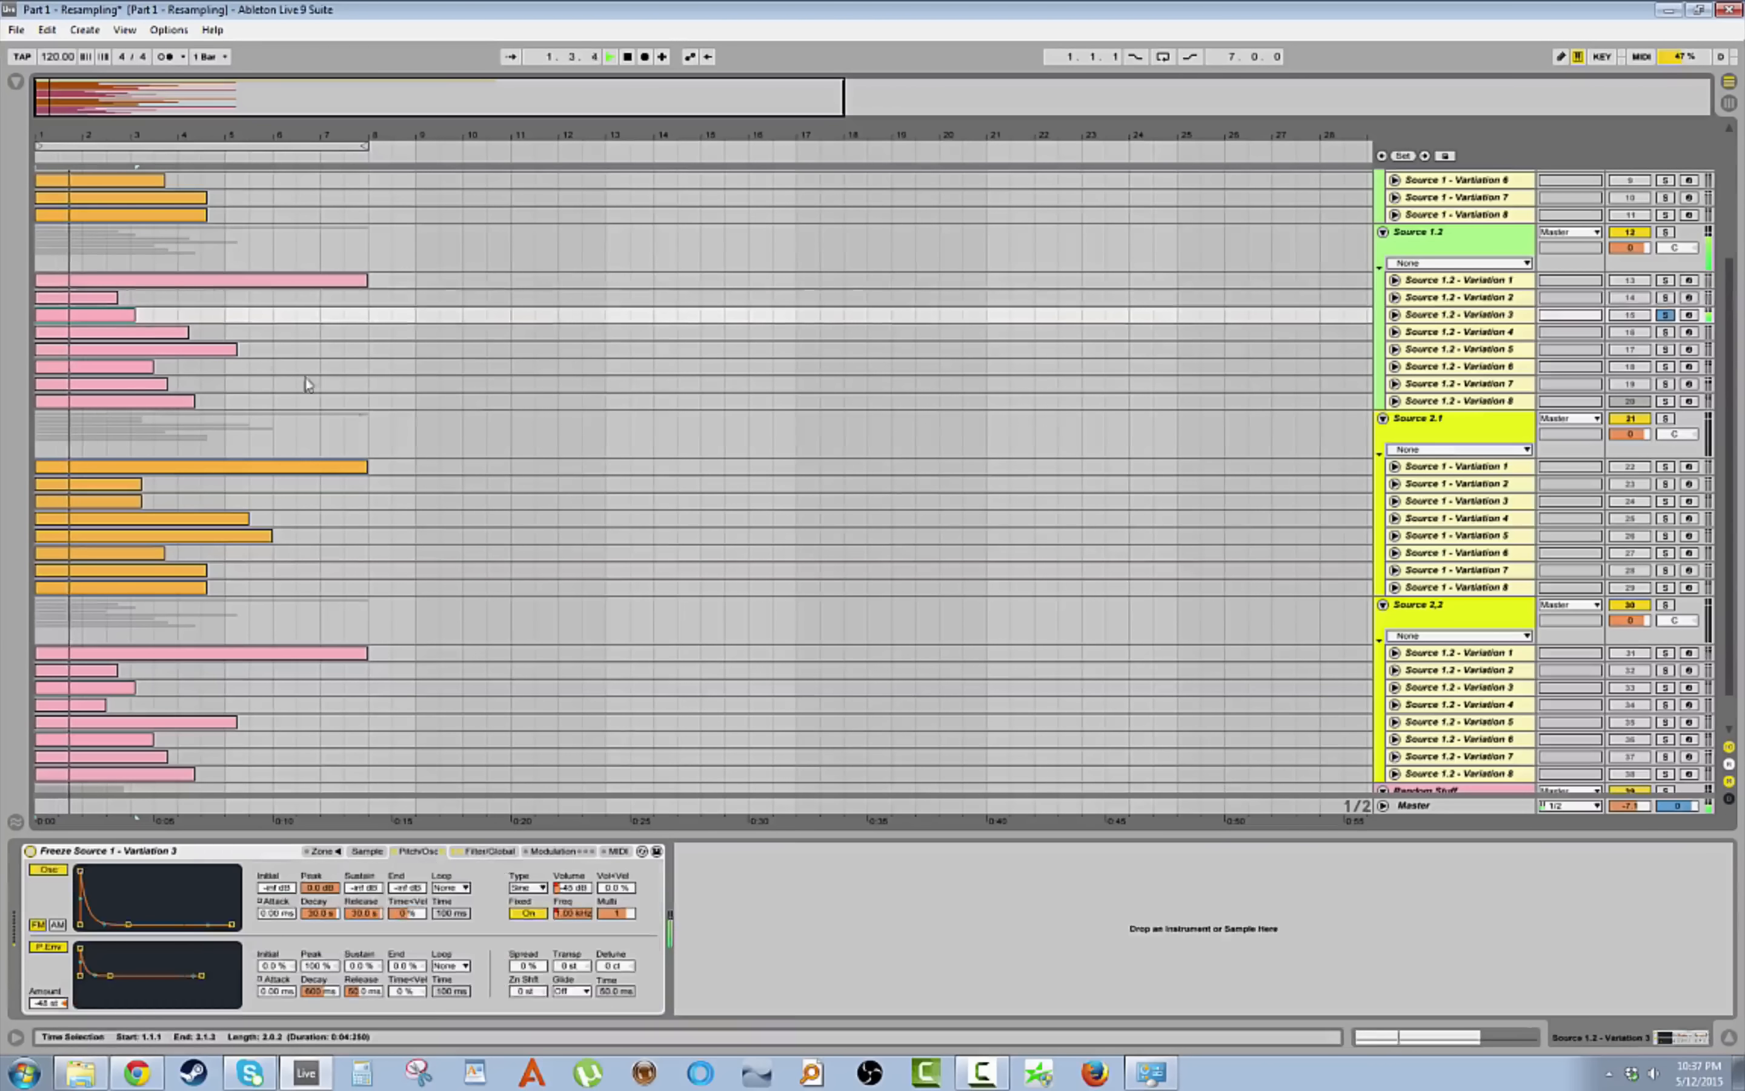
Play Source 1.2 - Variation 4 and Variation 5 soloed in turn, stop playback and turn the solo off.
{"action": "left_click", "coordinate": [1665, 332]}
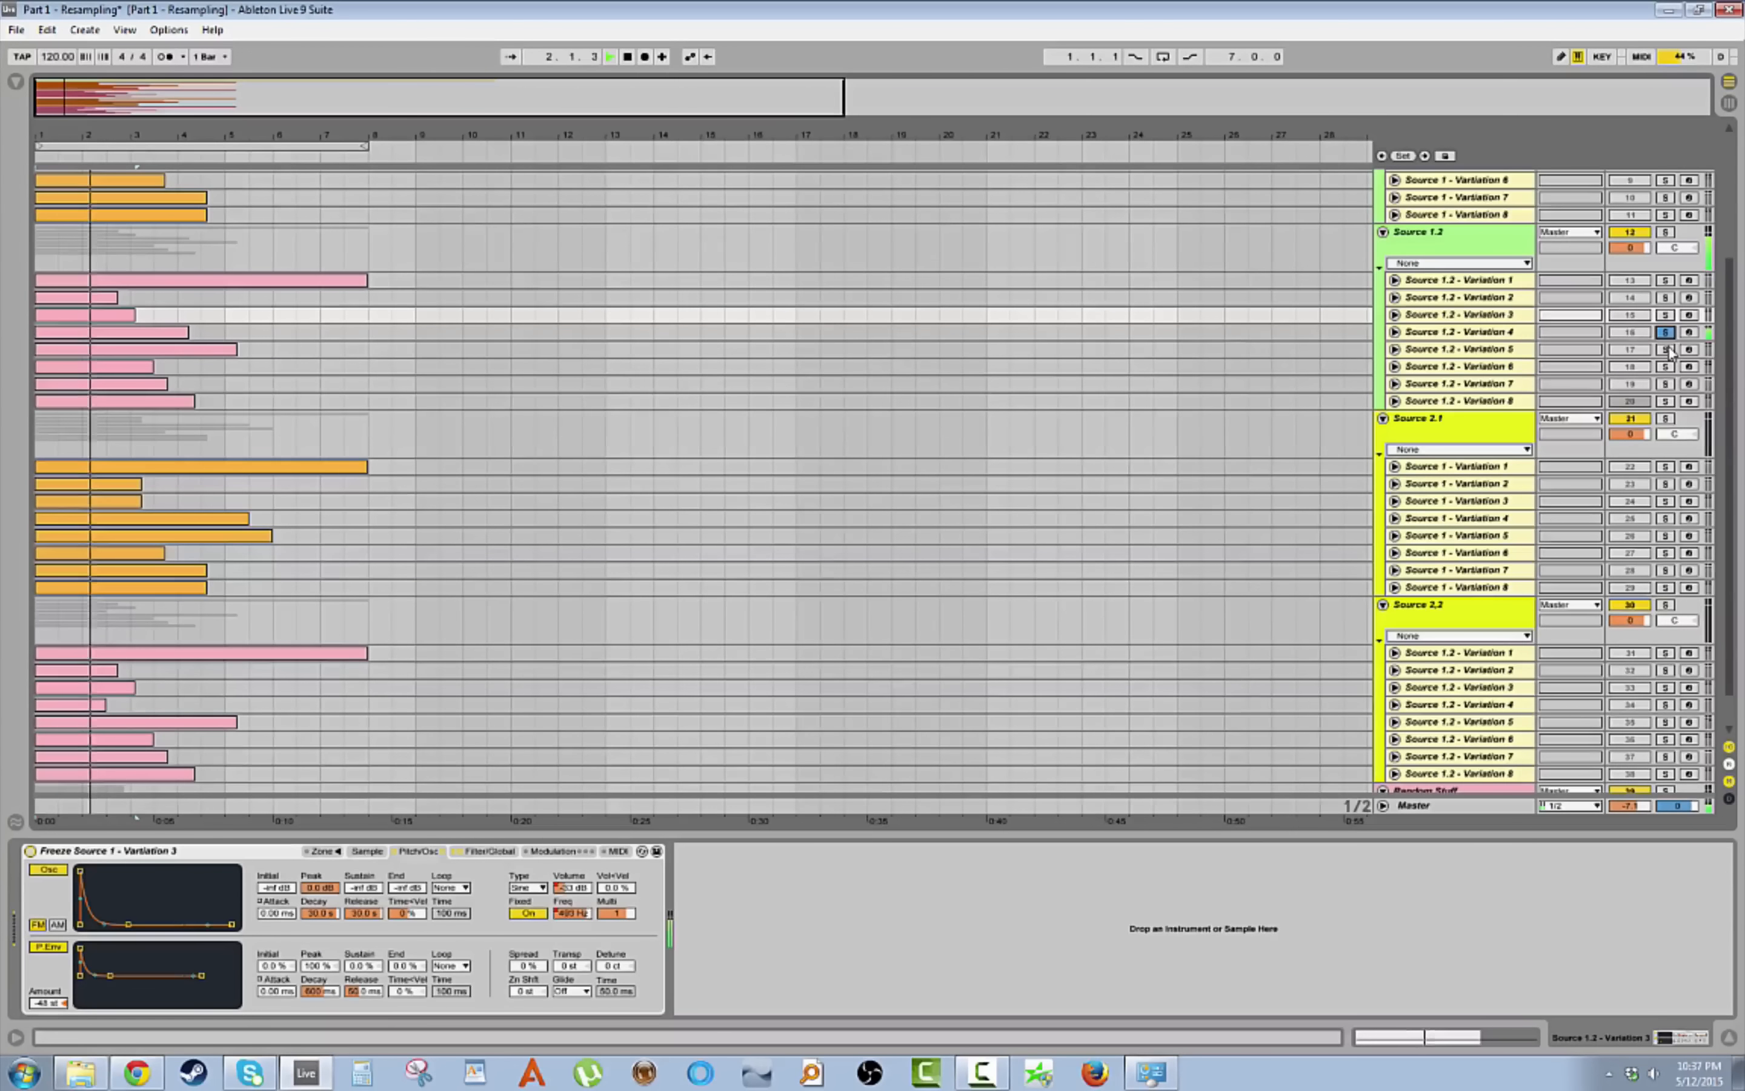
{"action": "left_click", "coordinate": [1667, 351]}
{"action": "key", "text": "space"}
{"action": "left_click", "coordinate": [1665, 349]}
View the audio export settings for the Source 1 - Variation 1 clip, dismiss them without exporting and hide the device view.
{"action": "scroll", "coordinate": [395, 456], "scroll_direction": "down", "scroll_amount": 2}
{"action": "left_click", "coordinate": [87, 443]}
{"action": "scroll", "coordinate": [375, 480], "scroll_direction": "up", "scroll_amount": 5}
{"action": "left_click", "coordinate": [341, 276]}
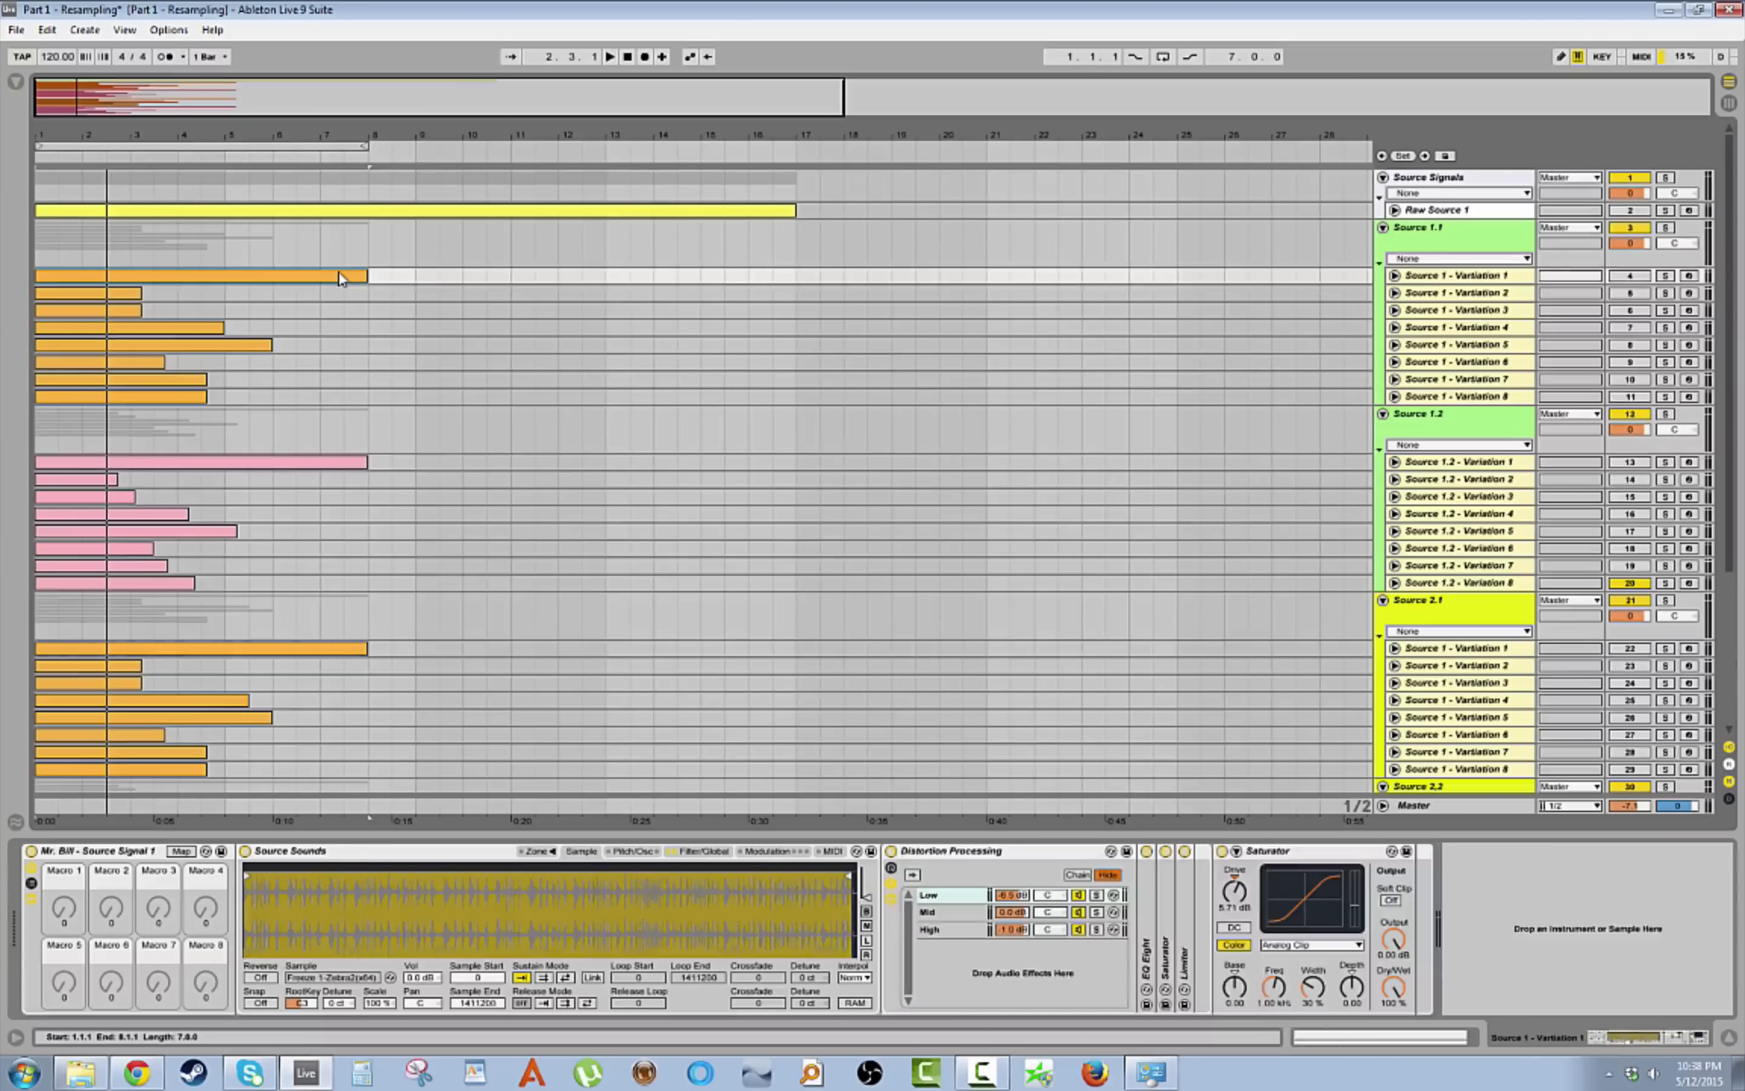
{"action": "key", "text": "ctrl+shift+r"}
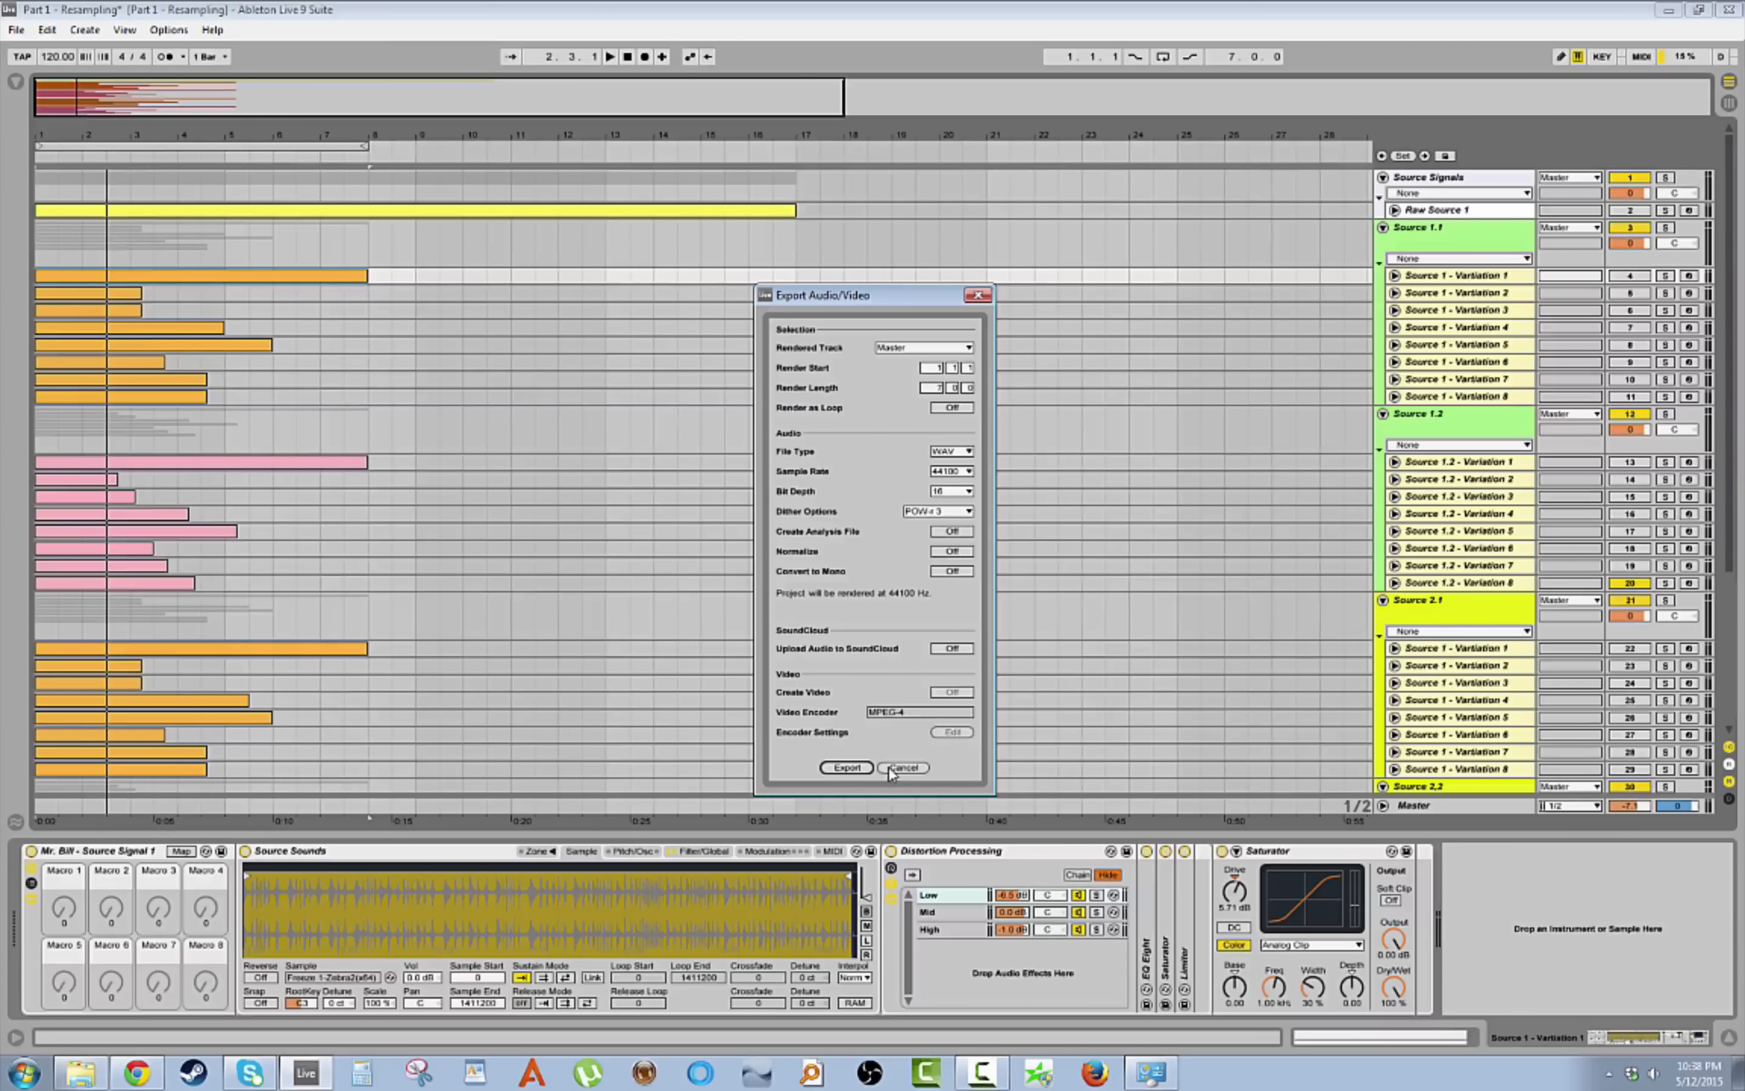
{"action": "left_click", "coordinate": [963, 553]}
{"action": "left_click", "coordinate": [905, 768]}
{"action": "key", "text": "ctrl+alt+l"}
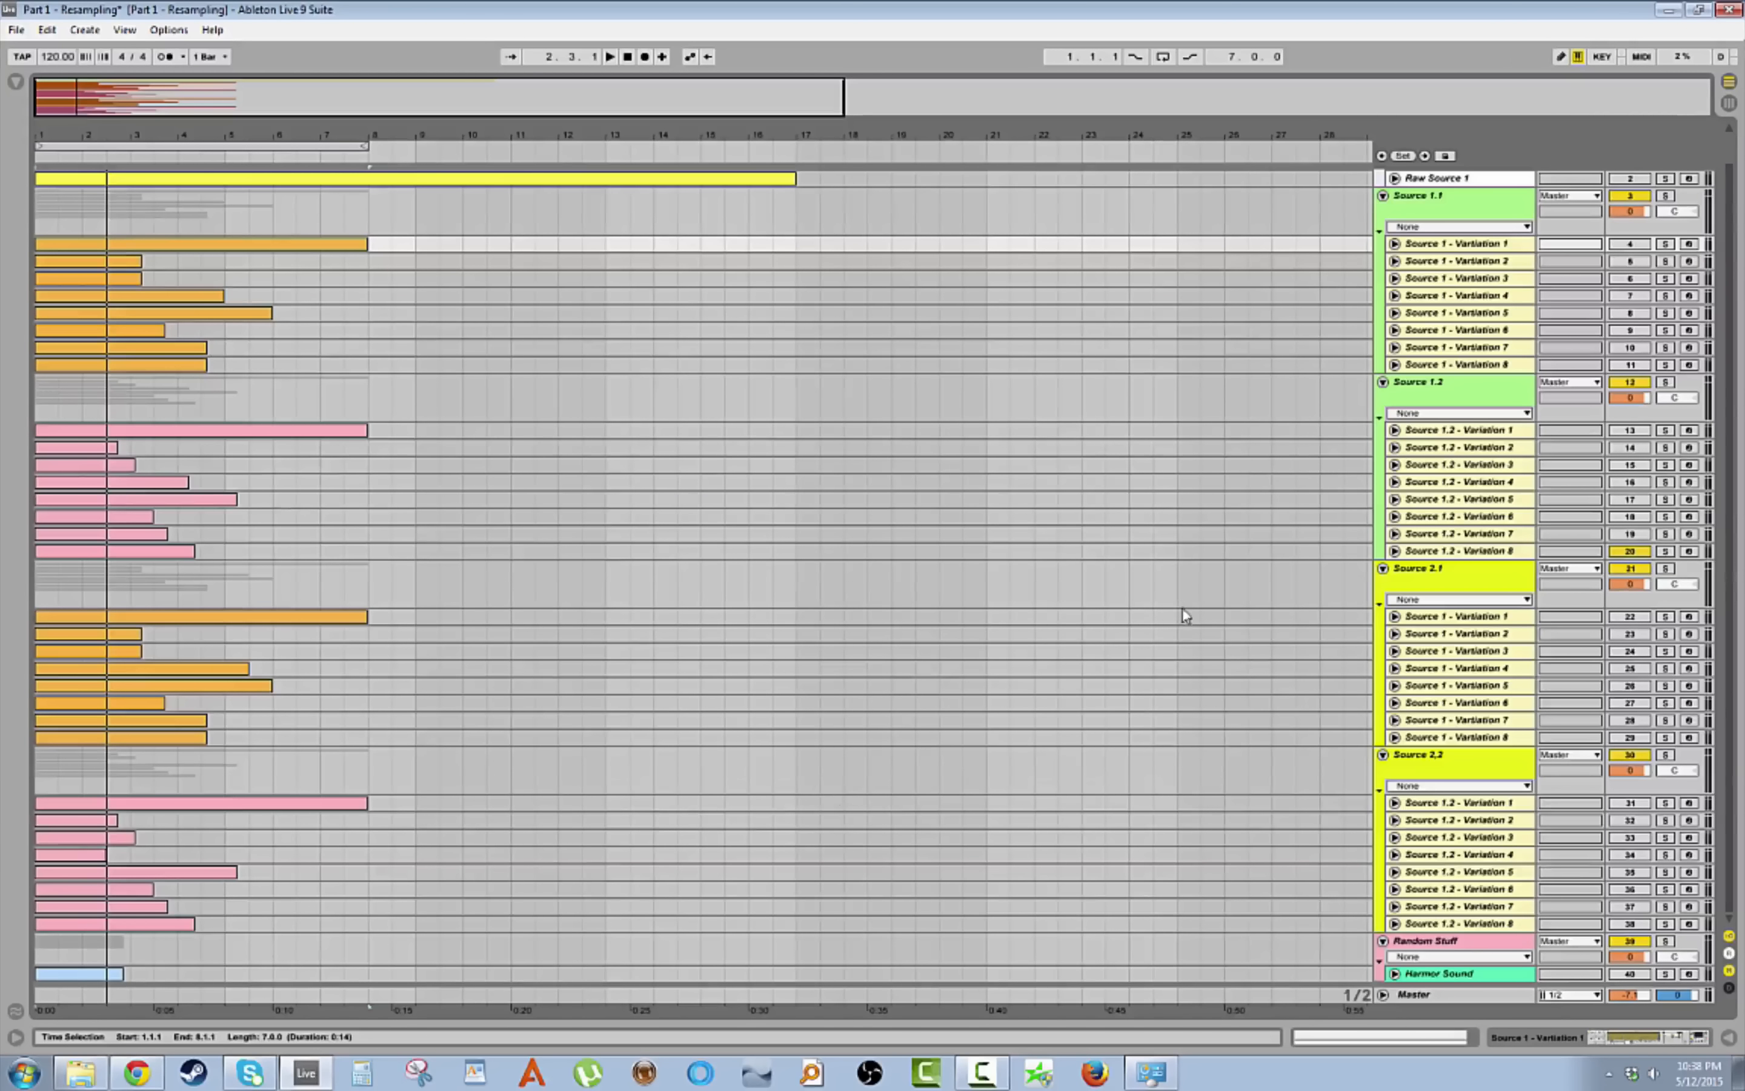